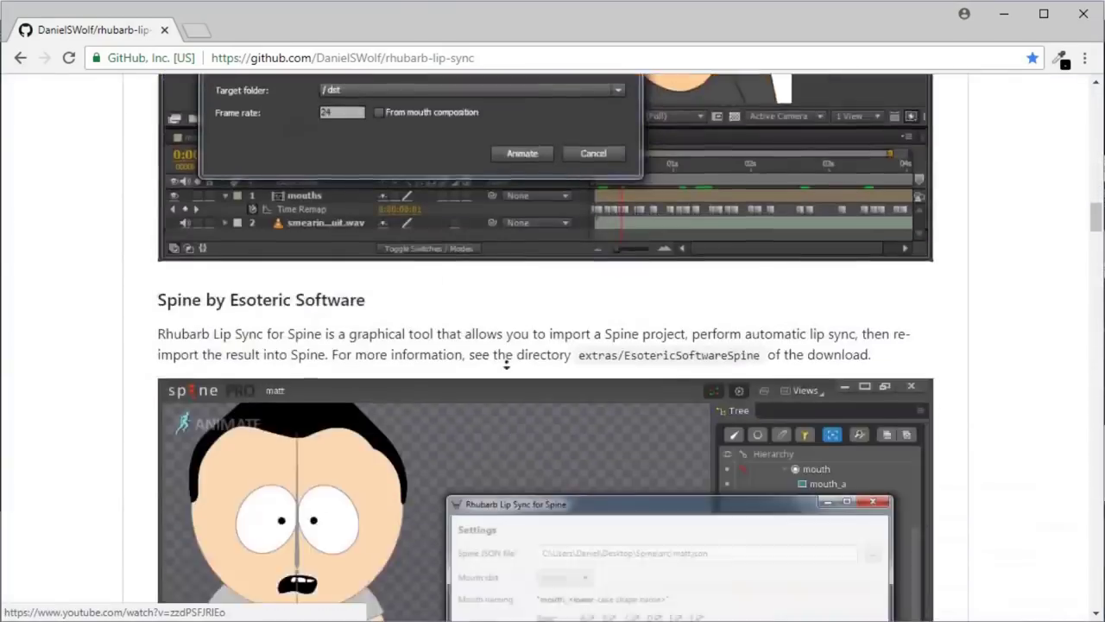
pyautogui.scroll(-15, 506, 364)
# - Extract the Rhubarb Lip Sync 1.7.2 win32 zip into D:\blender\addons\Rhubarb and open the extracted folder
pyautogui.click(337, 393)
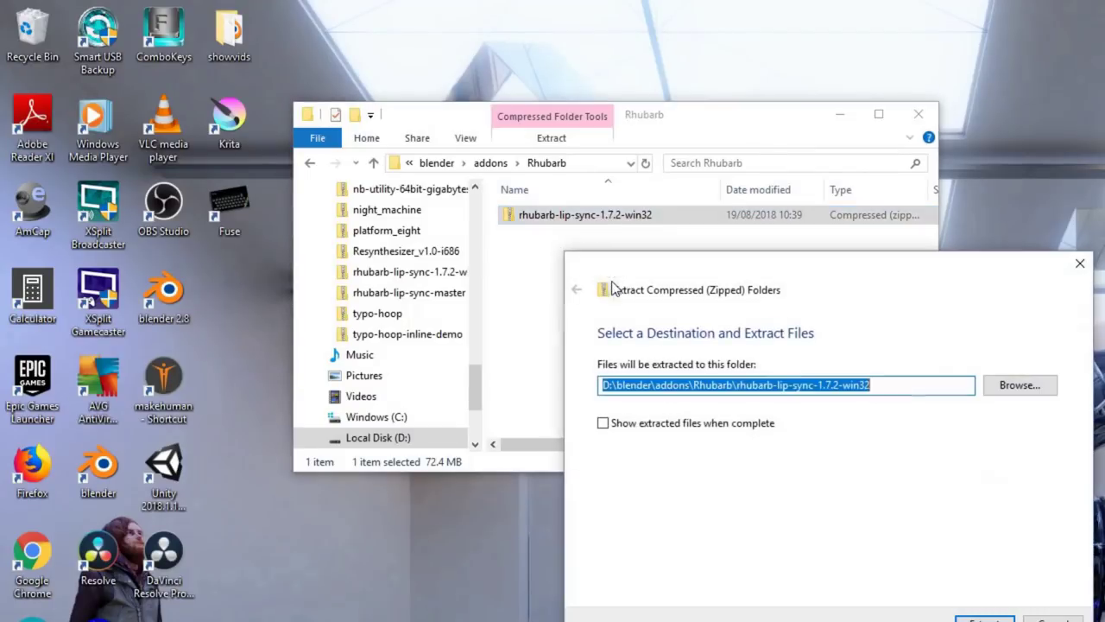
pyautogui.click(984, 618)
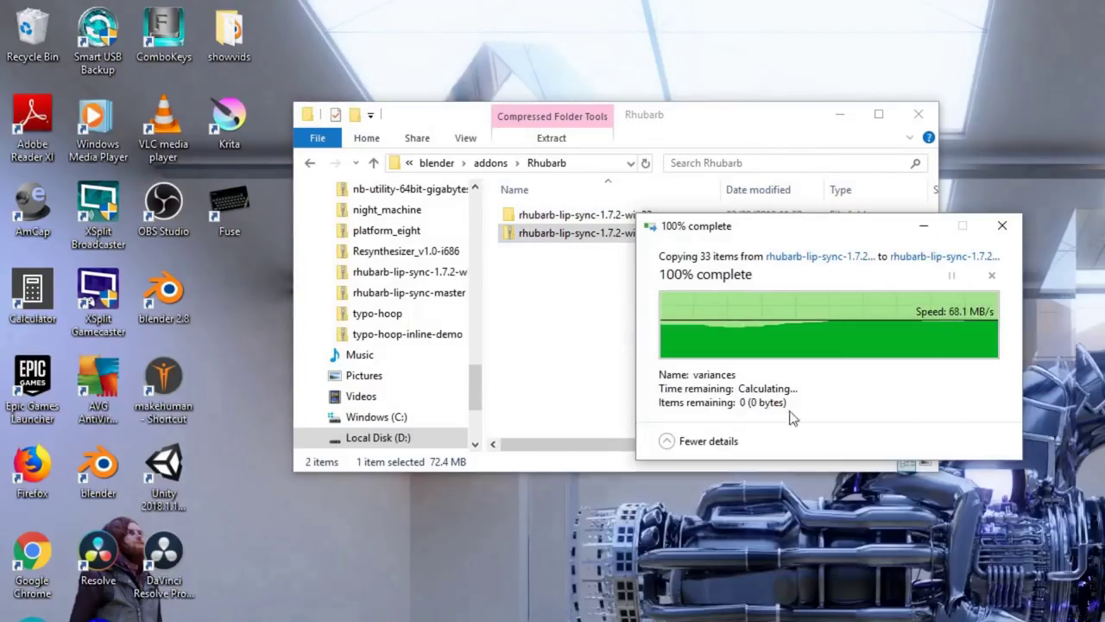
pyautogui.doubleClick(565, 222)
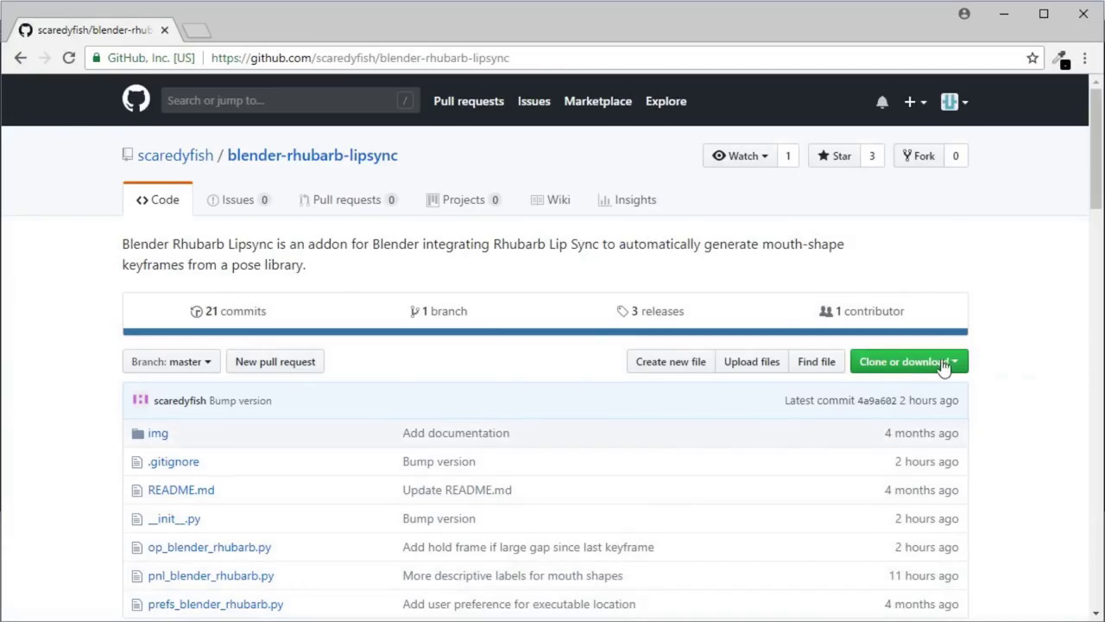
# - Download the blender-rhubarb-lipsync repository as a ZIP from Clone or download
pyautogui.click(936, 363)
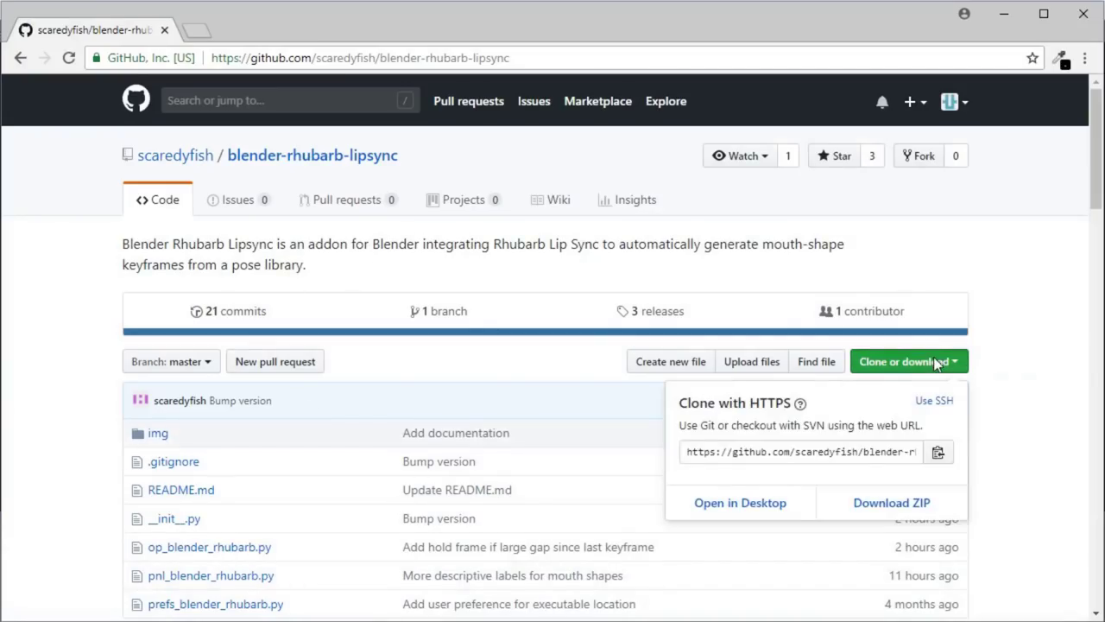
pyautogui.click(857, 509)
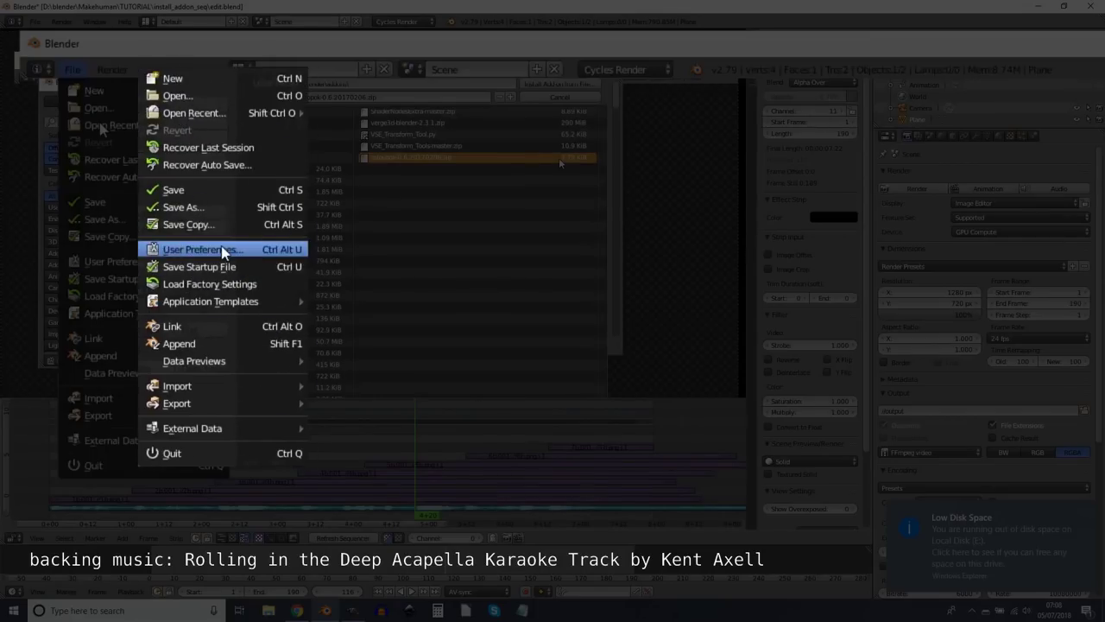
# - Install zaloopok-0.6.20170206.zip from the Add-ons preferences and enable Mesh: Zaloopok
pyautogui.click(222, 250)
pyautogui.click(386, 107)
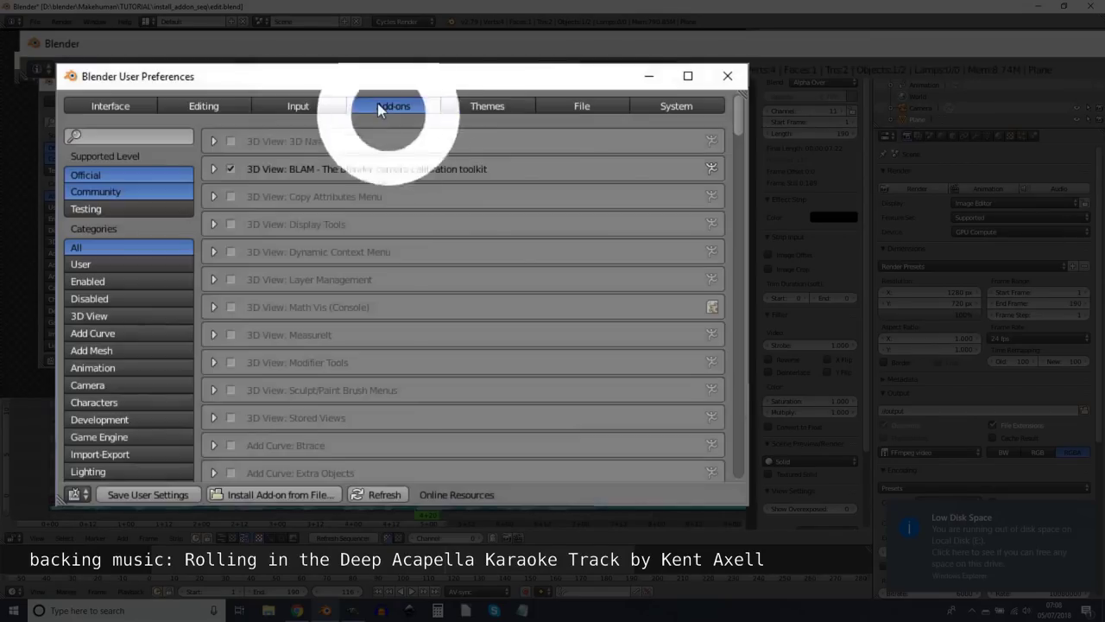
pyautogui.click(270, 562)
pyautogui.click(839, 190)
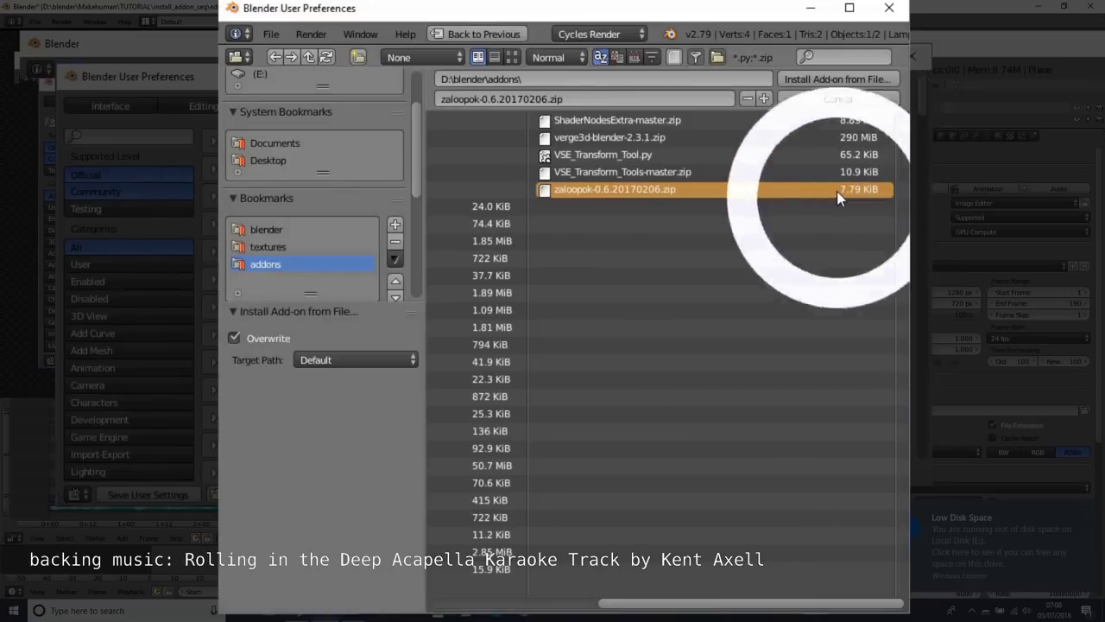
pyautogui.click(400, 156)
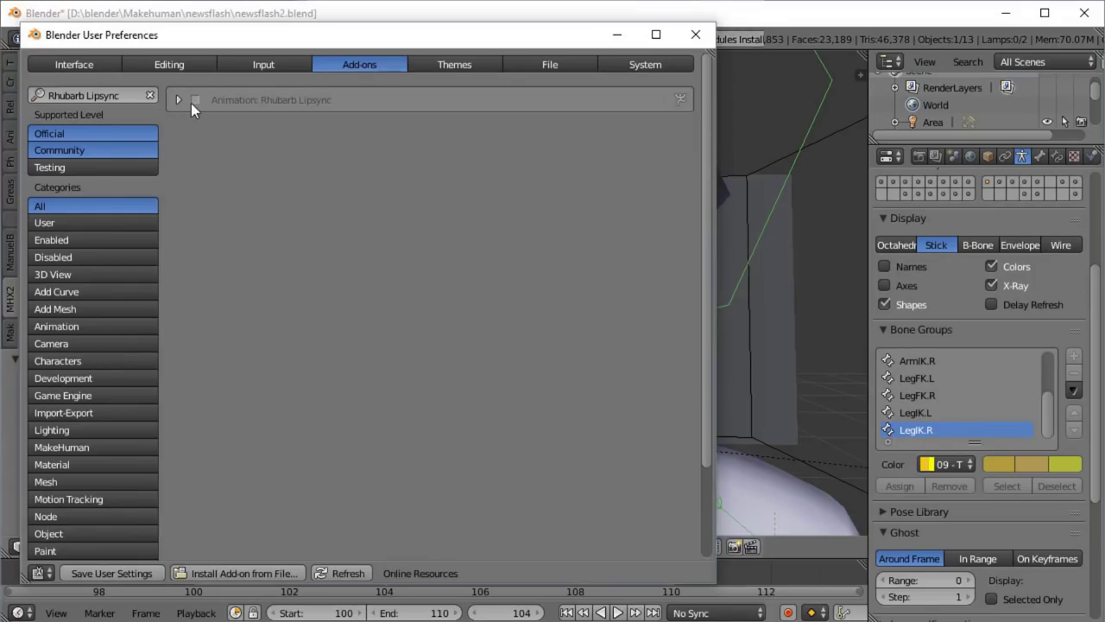
# - Enable Rhubarb Lipsync, set its executable to rhubarb.exe in the win32 folder, and save user settings
pyautogui.click(193, 101)
pyautogui.click(178, 99)
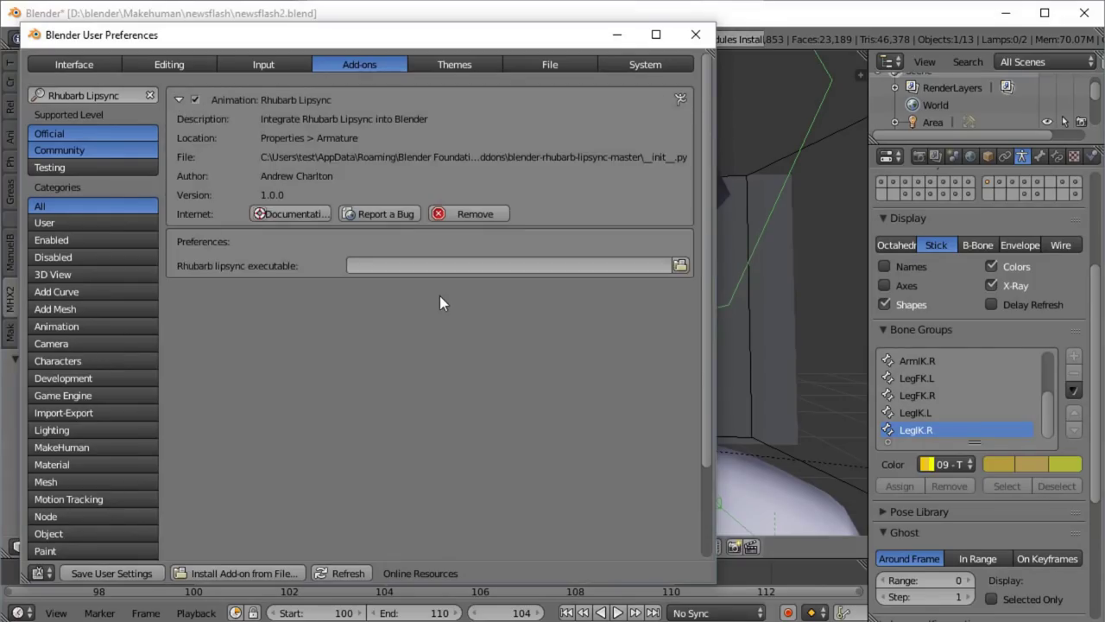
pyautogui.click(680, 265)
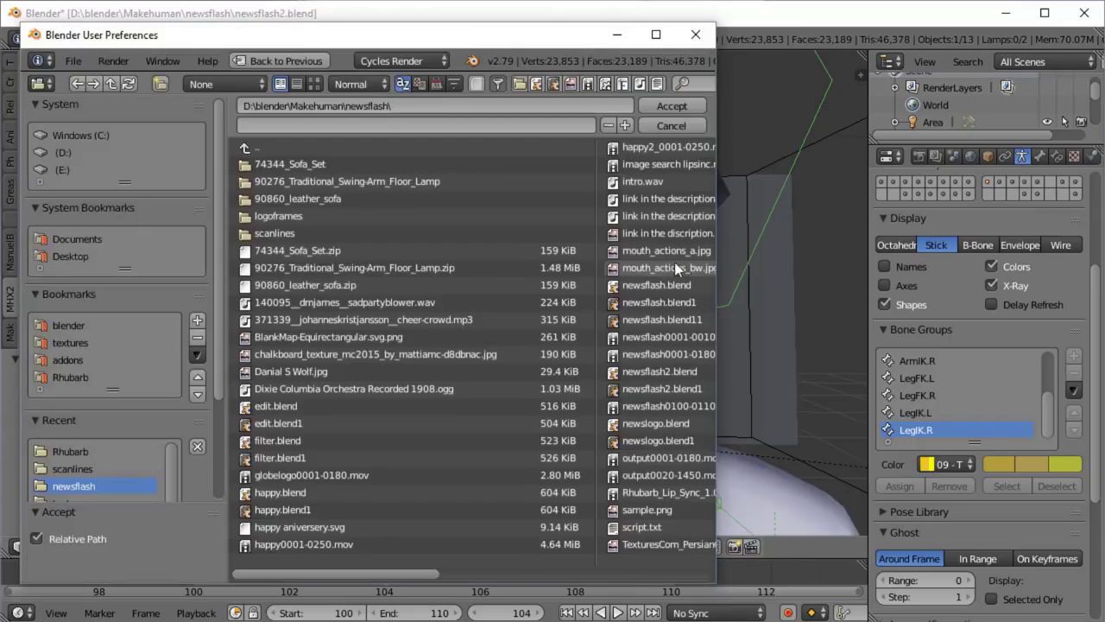
pyautogui.click(58, 377)
pyautogui.click(316, 162)
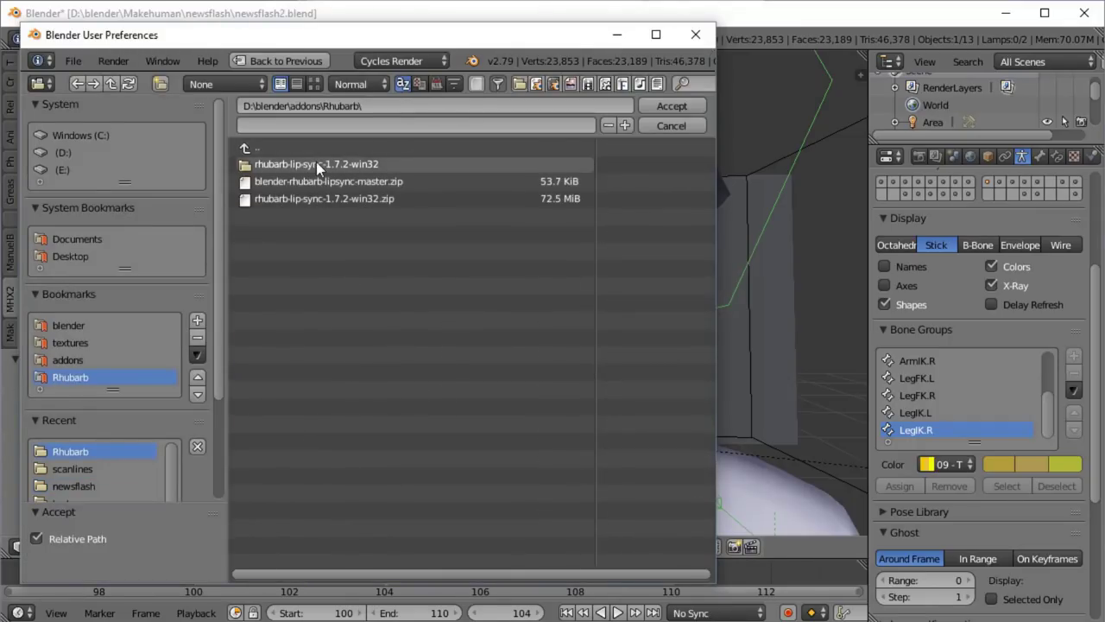
pyautogui.click(314, 163)
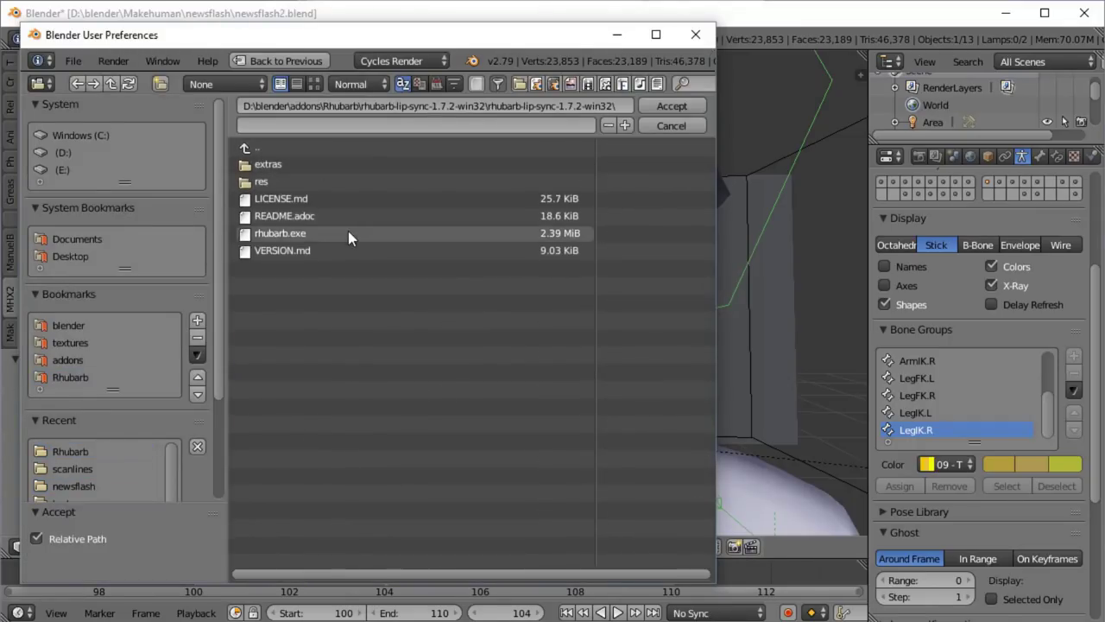
pyautogui.click(349, 231)
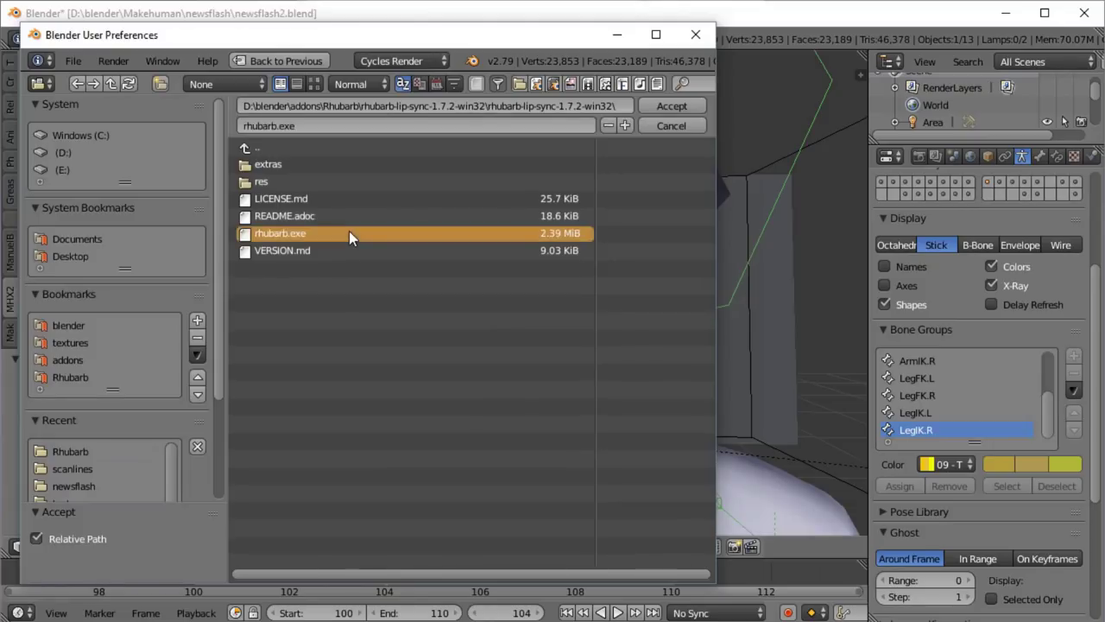
pyautogui.click(644, 106)
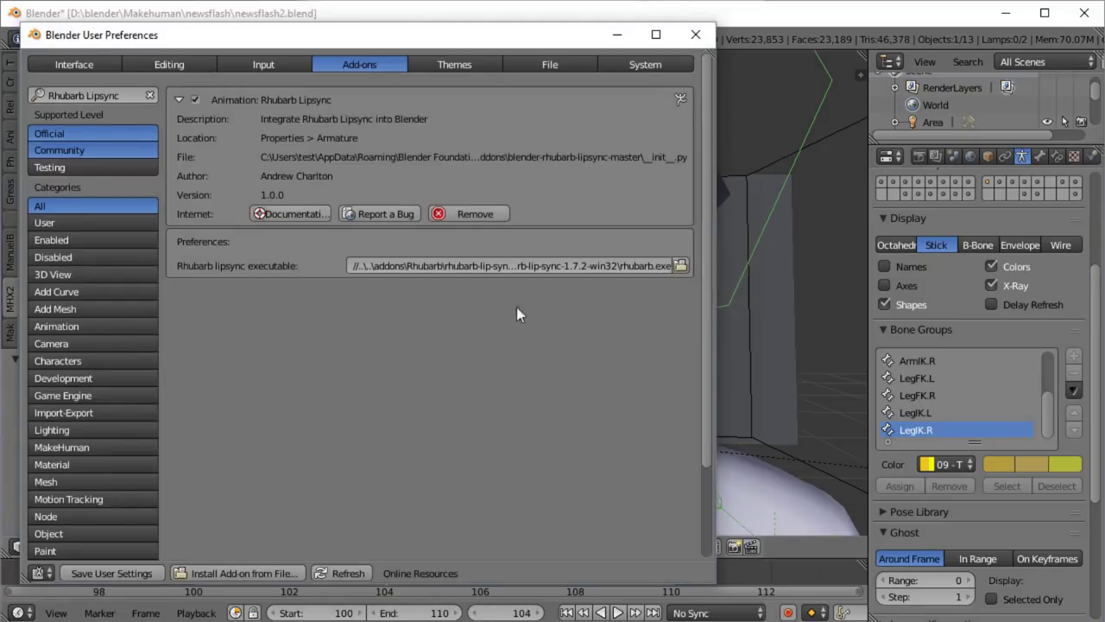
pyautogui.click(127, 573)
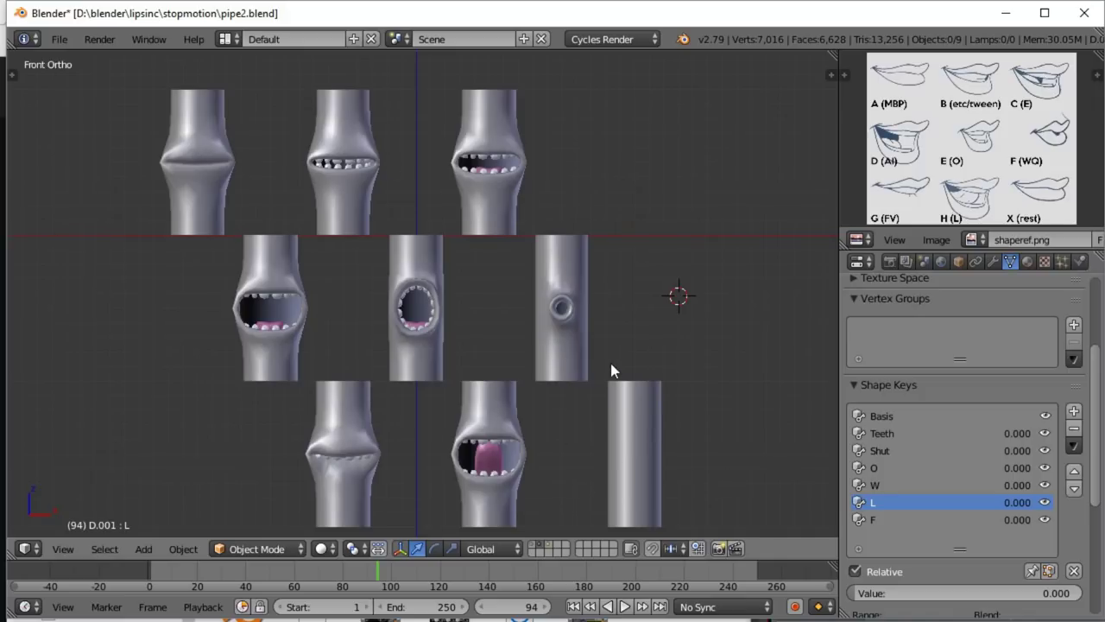
# - Reset the 3D cursor to the origin and add a single armature bone there
pyautogui.hotkey('shift', 'c')
pyautogui.scroll(4, 608, 355)
pyautogui.scroll(-3, 587, 332)
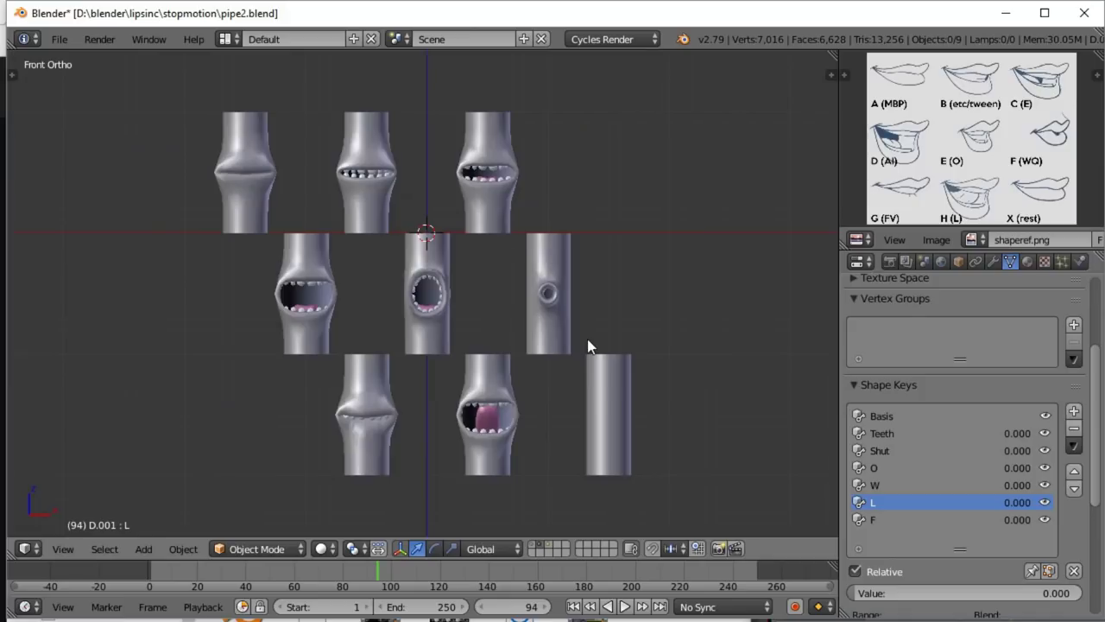
pyautogui.hotkey('shift', 'a')
pyautogui.moveTo(535, 370)
pyautogui.click(661, 365)
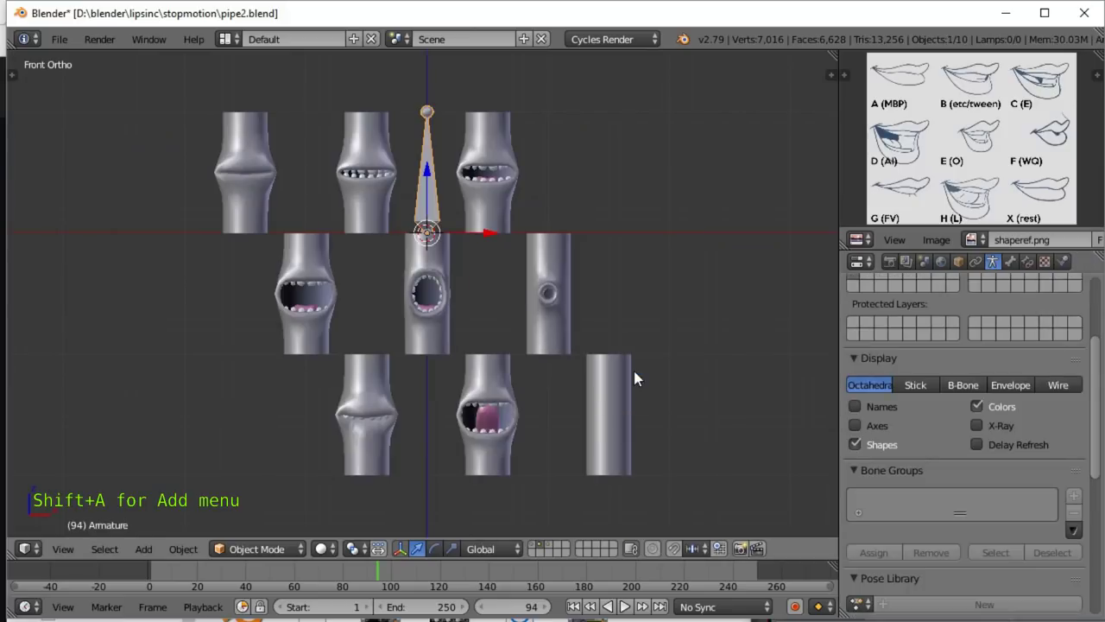
# - Display the armature as Stick with bone names shown, and rename the bone A
pyautogui.scroll(2, 957, 459)
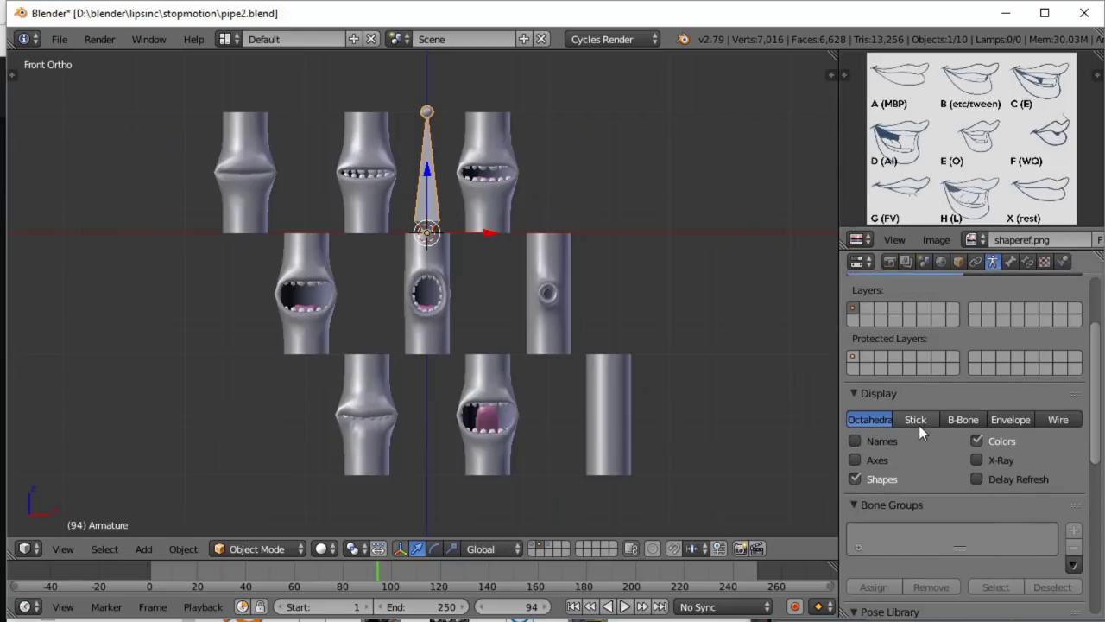
pyautogui.click(912, 420)
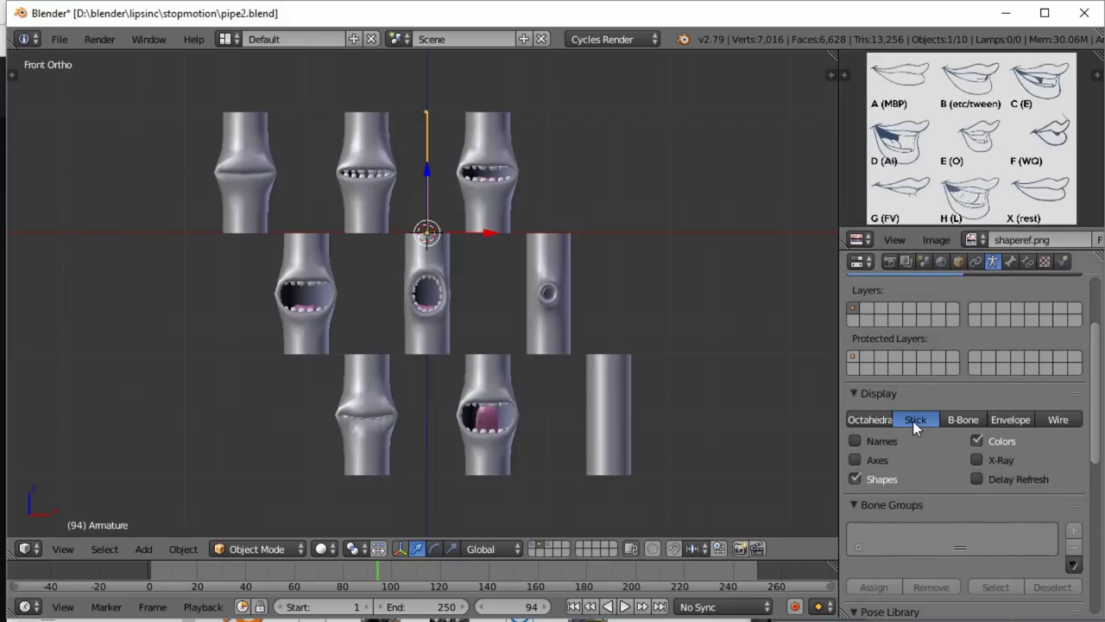
pyautogui.click(859, 440)
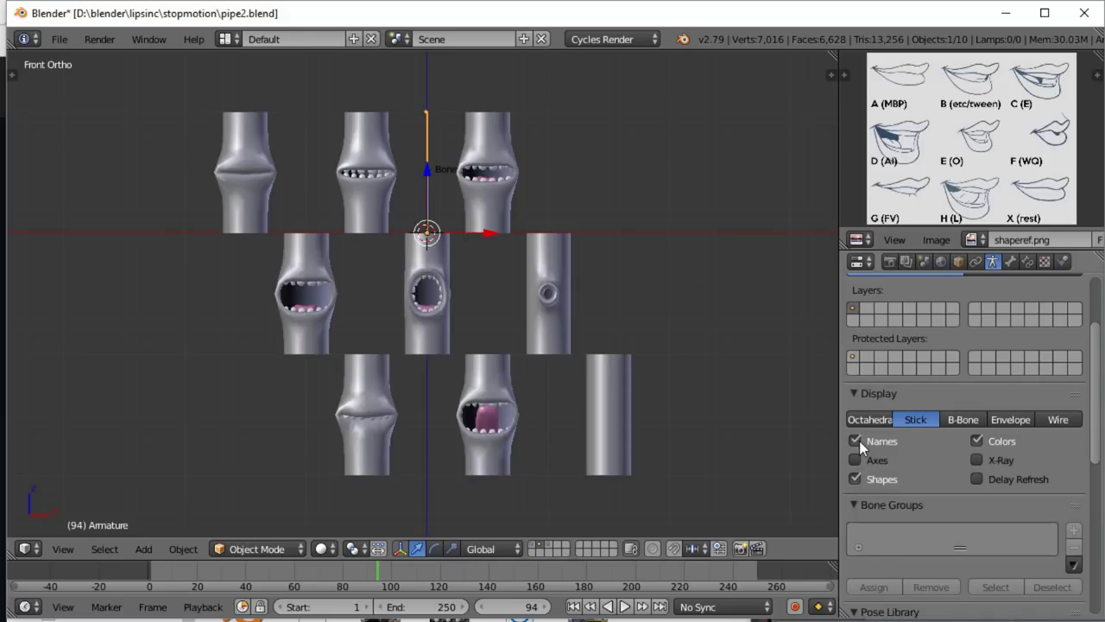
pyautogui.click(1010, 261)
pyautogui.click(962, 319)
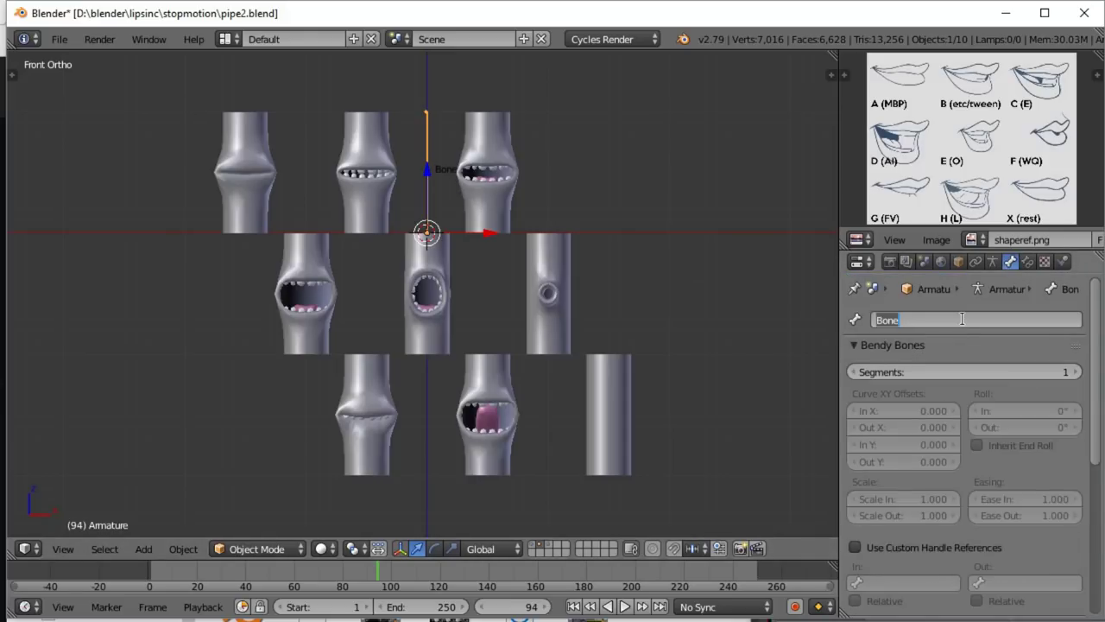
pyautogui.write('A')
pyautogui.press('Return')
# - Move the armature to its own layer and view only that layer in Edit Mode
pyautogui.keyDown('shift'); pyautogui.moveTo(481, 269); pyautogui.dragTo(500, 286, button='middle'); pyautogui.keyUp('shift')
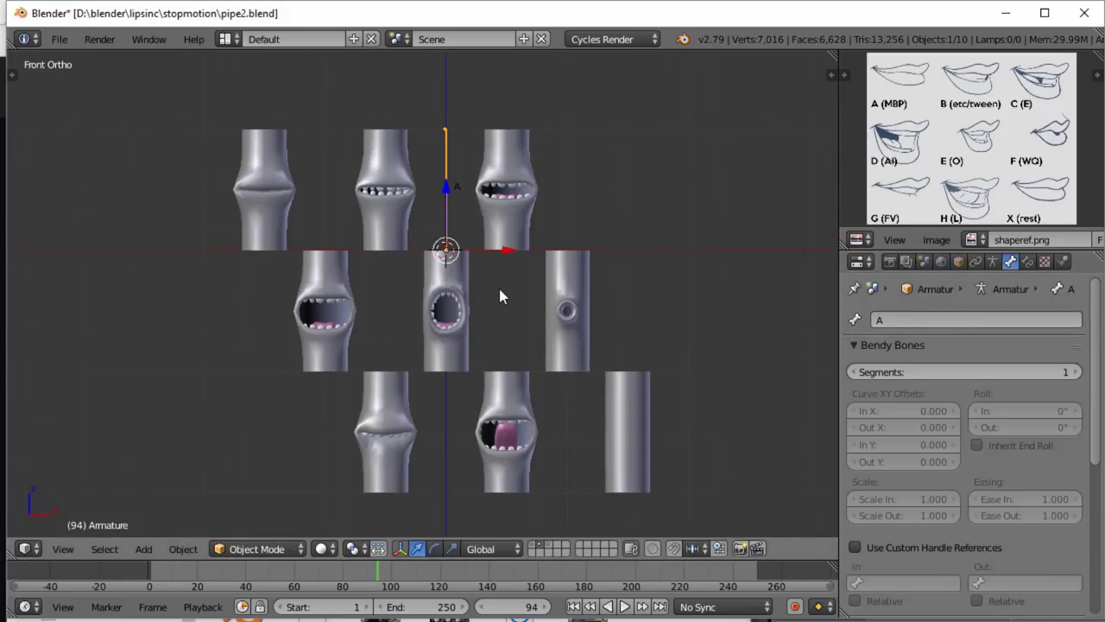
pyautogui.scroll(2, 508, 298)
pyautogui.scroll(-2, 521, 299)
pyautogui.scroll(1, 525, 301)
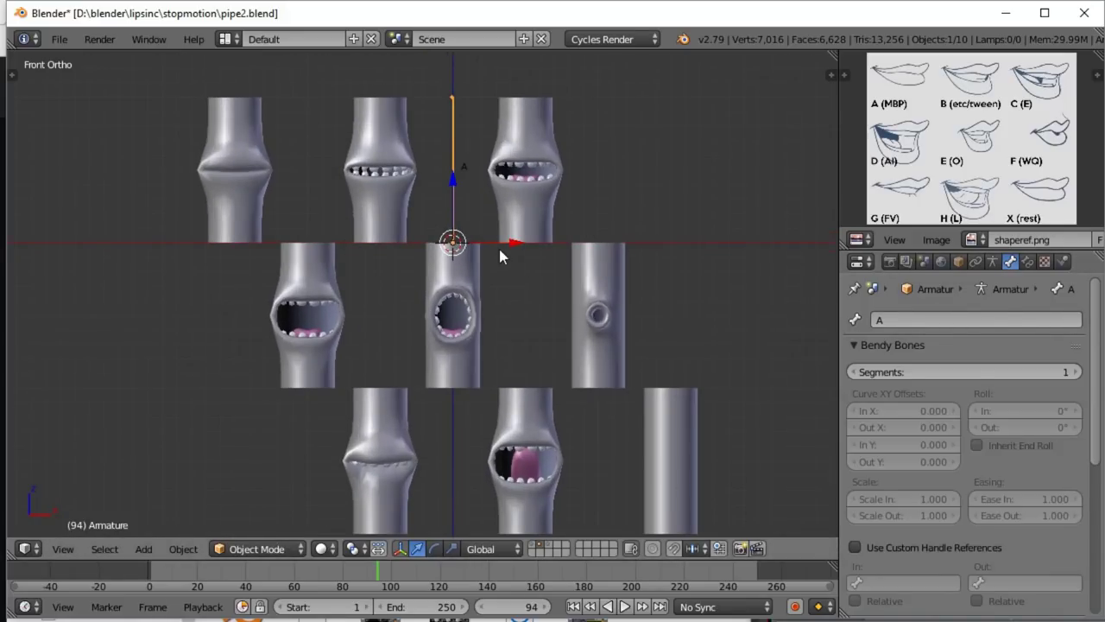
pyautogui.press('m')
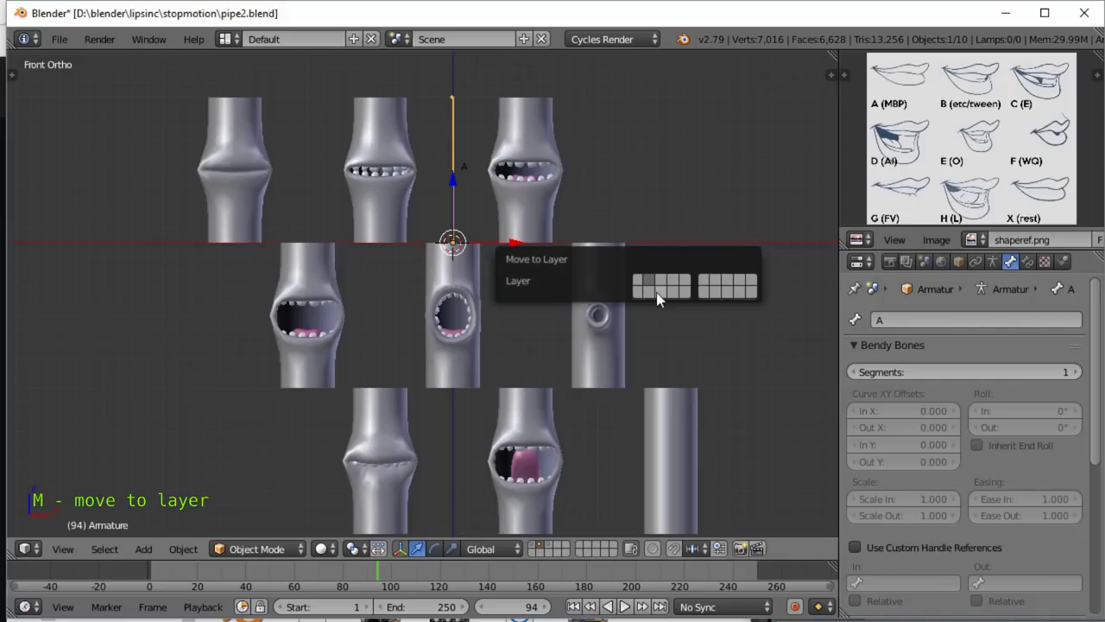
pyautogui.click(656, 295)
pyautogui.click(539, 547)
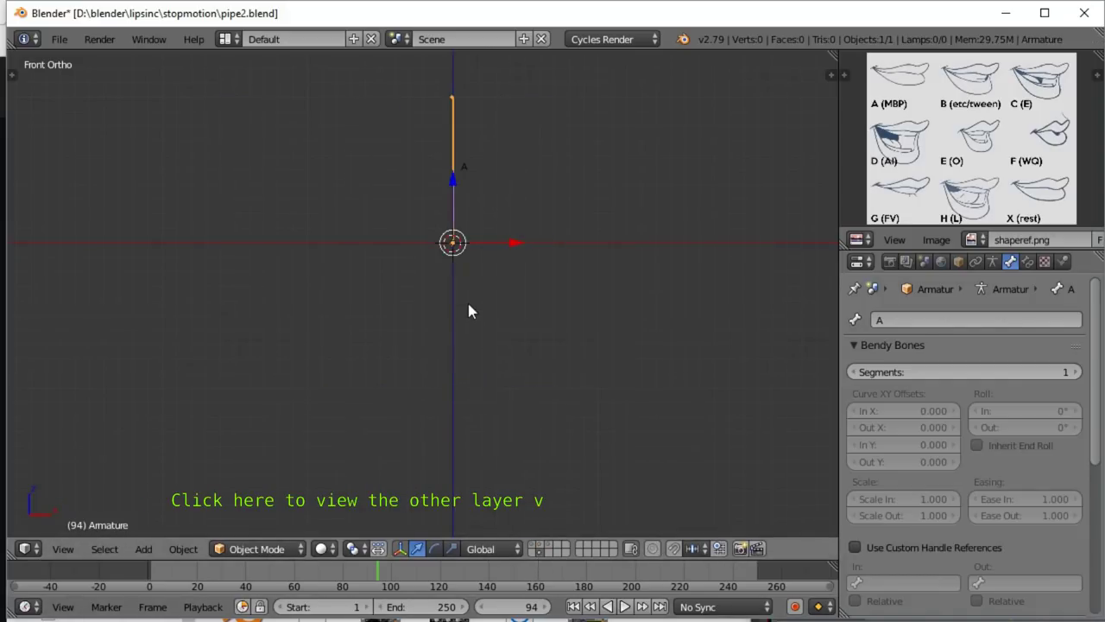
pyautogui.press('Tab')
# - Duplicate bone A four times to the left, at X -0.1, -0.2, -0.3 and -0.4
pyautogui.rightClick(455, 191)
pyautogui.moveTo(515, 169); pyautogui.dragTo(506, 174)
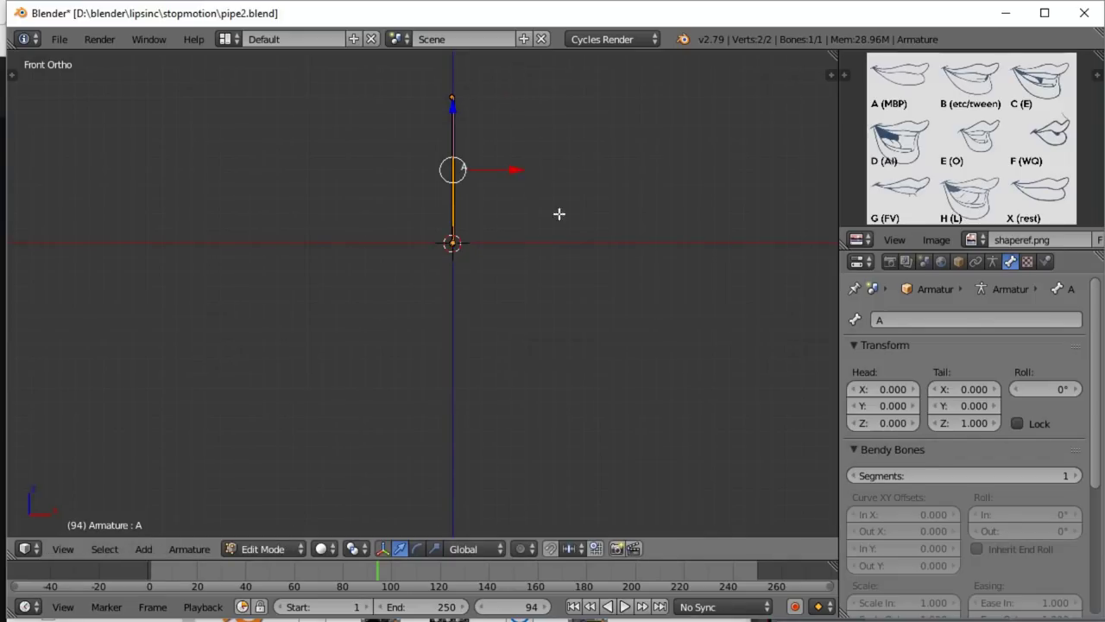
pyautogui.hotkey('shift', 'd')
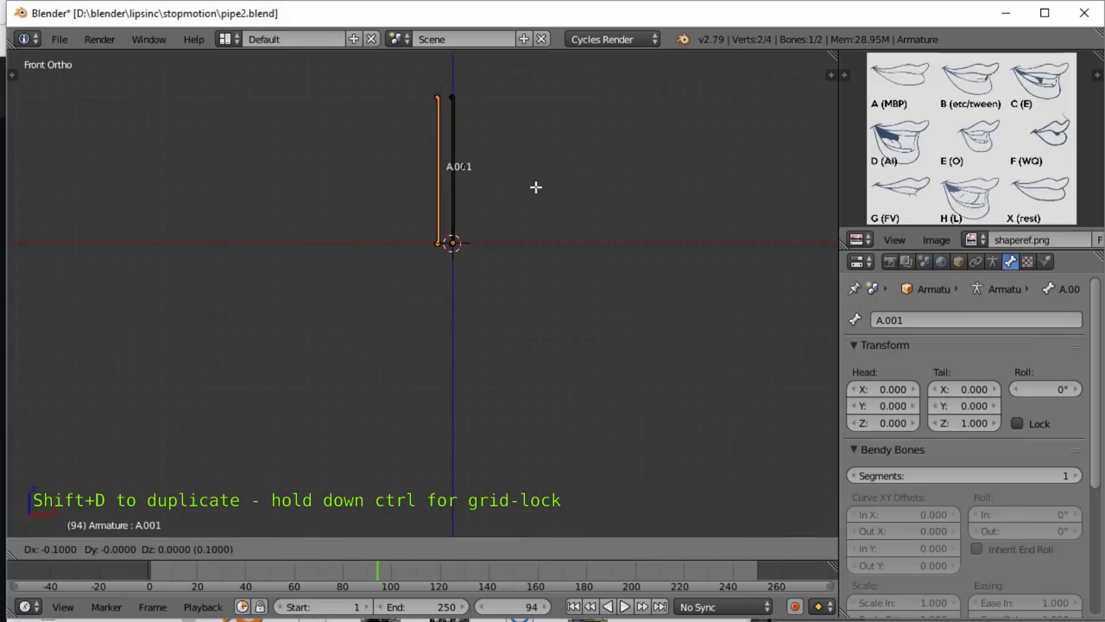
pyautogui.click(536, 186)
pyautogui.hotkey('shift', 'd')
pyautogui.click(522, 185)
pyautogui.hotkey('shift', 'd')
pyautogui.click(500, 185)
pyautogui.hotkey('shift', 'd')
pyautogui.click(500, 185)
pyautogui.press('g')
pyautogui.click(494, 186)
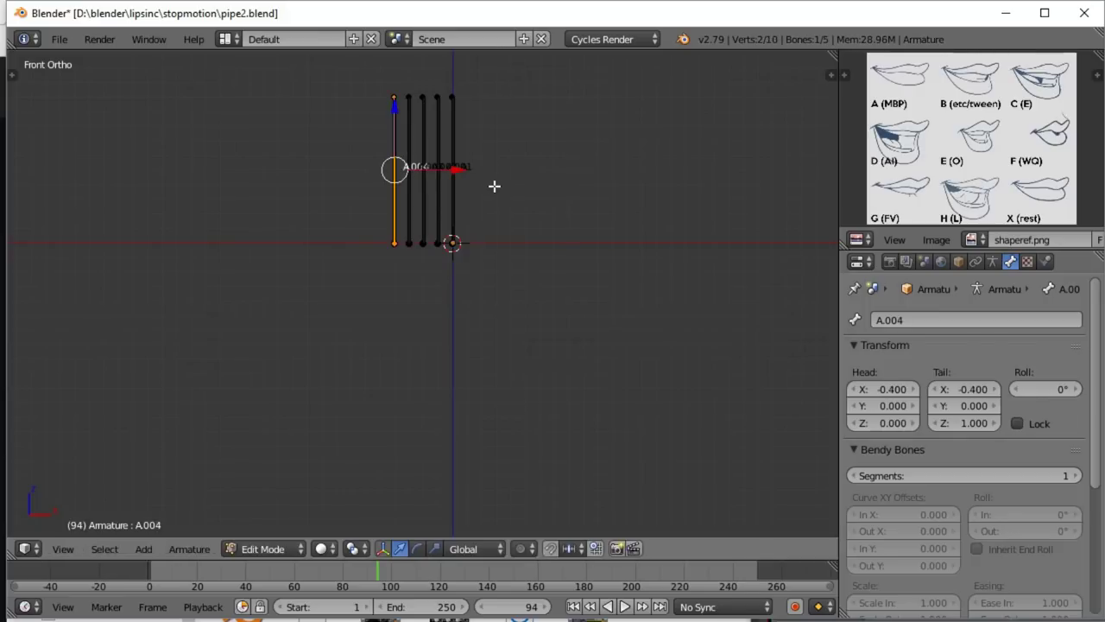
# - Duplicate the four left bones across to the right, completing a row of nine bones
pyautogui.keyDown('shift'); pyautogui.rightClick(437, 183); pyautogui.keyUp('shift')
pyautogui.keyDown('shift'); pyautogui.rightClick(423, 174); pyautogui.keyUp('shift')
pyautogui.keyDown('shift'); pyautogui.rightClick(411, 180); pyautogui.keyUp('shift')
pyautogui.hotkey('shift', 'd')
pyautogui.click(490, 183)
pyautogui.scroll(3, 493, 183)
pyautogui.keyDown('shift'); pyautogui.moveTo(528, 203); pyautogui.dragTo(561, 377, button='middle'); pyautogui.keyUp('shift')
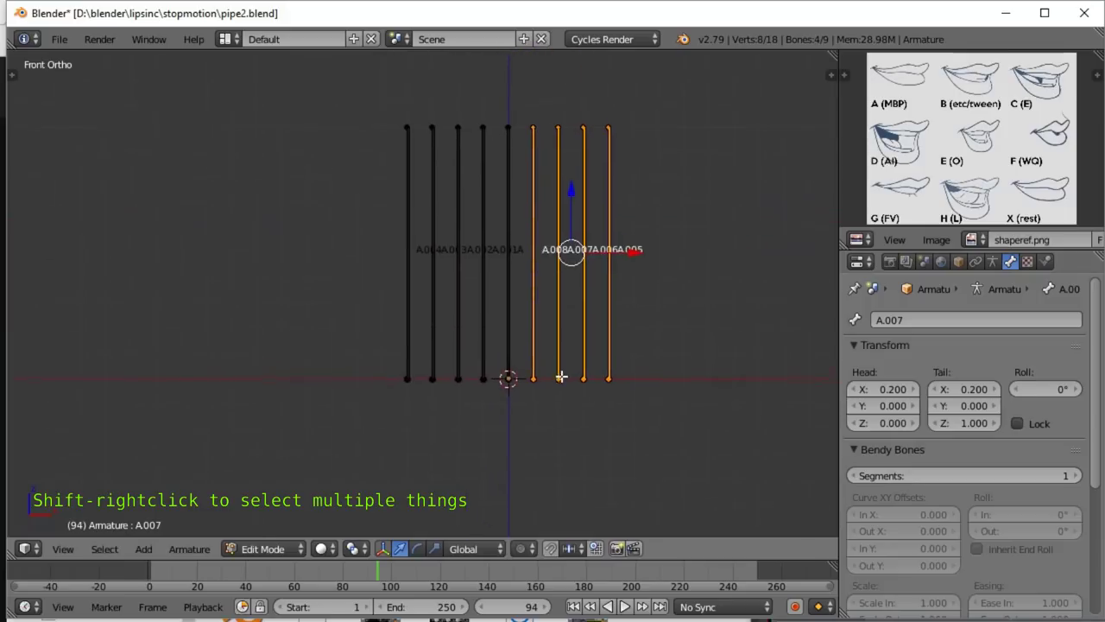
pyautogui.rightClick(414, 283)
pyautogui.rightClick(436, 313)
pyautogui.rightClick(422, 314)
# - Name the three leftmost bones A, B and C
pyautogui.click(873, 320)
pyautogui.write('A')
pyautogui.press('Return')
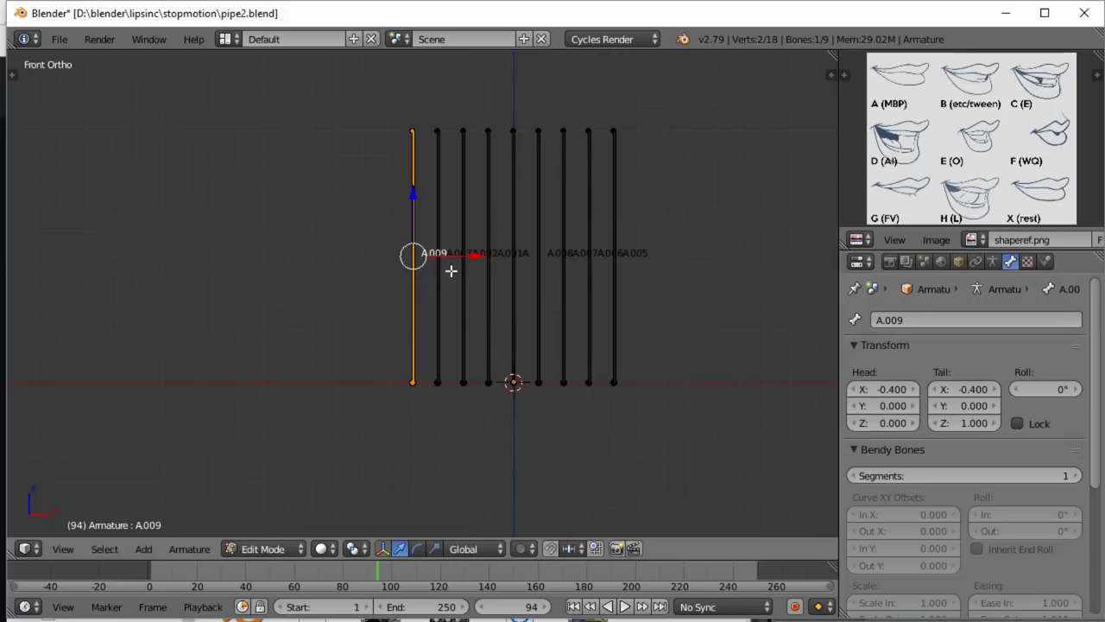
pyautogui.rightClick(436, 269)
pyautogui.click(941, 316)
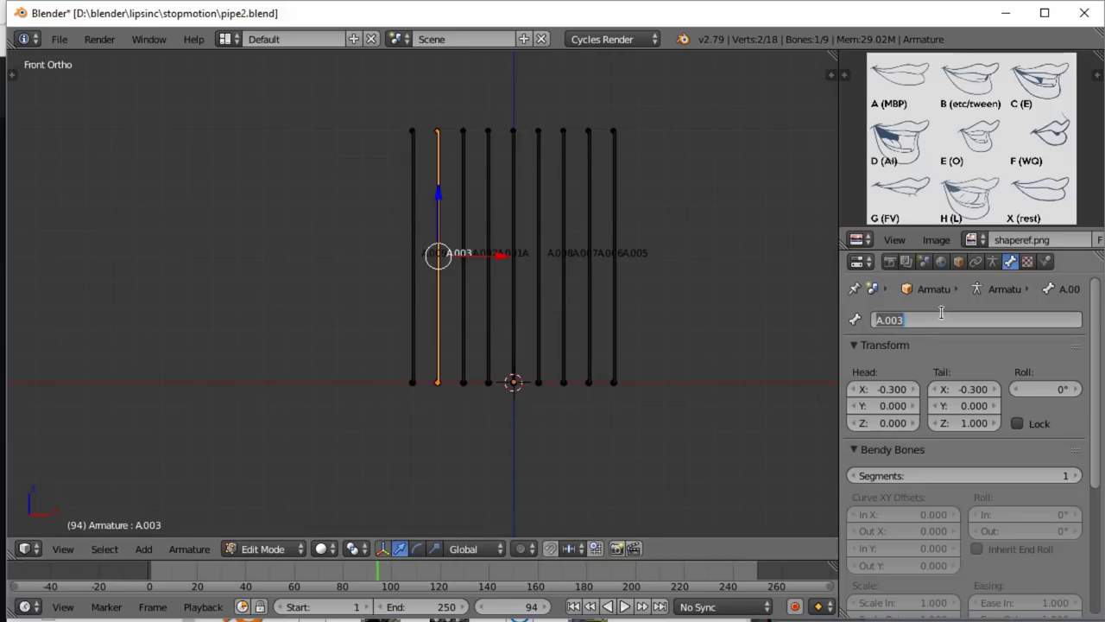
pyautogui.write('B')
pyautogui.press('Return')
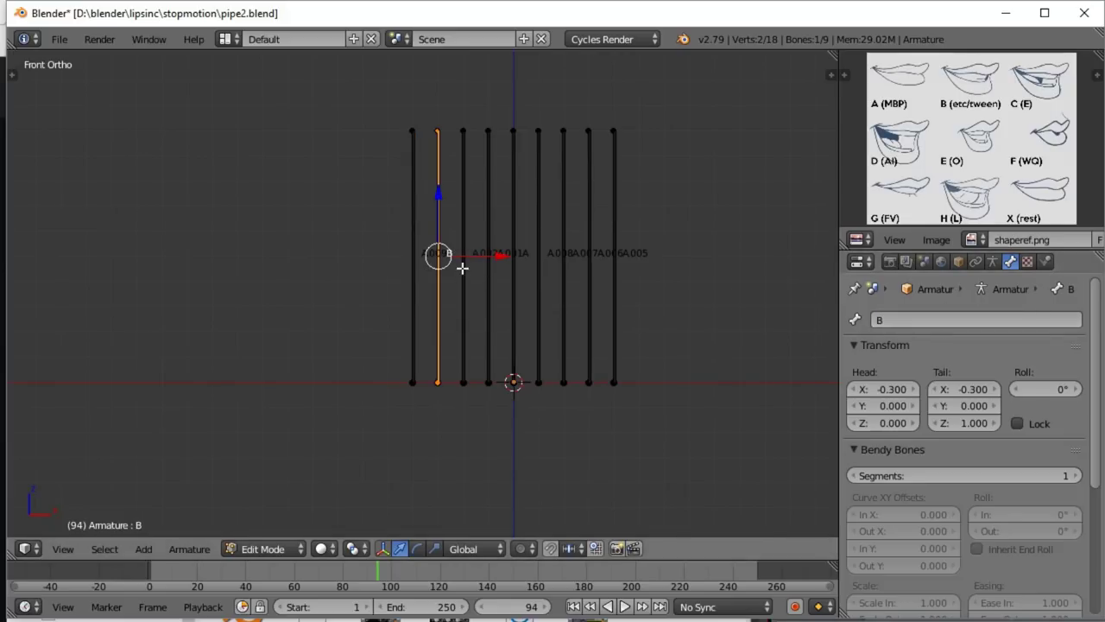
pyautogui.rightClick(463, 269)
pyautogui.click(902, 320)
pyautogui.write('C')
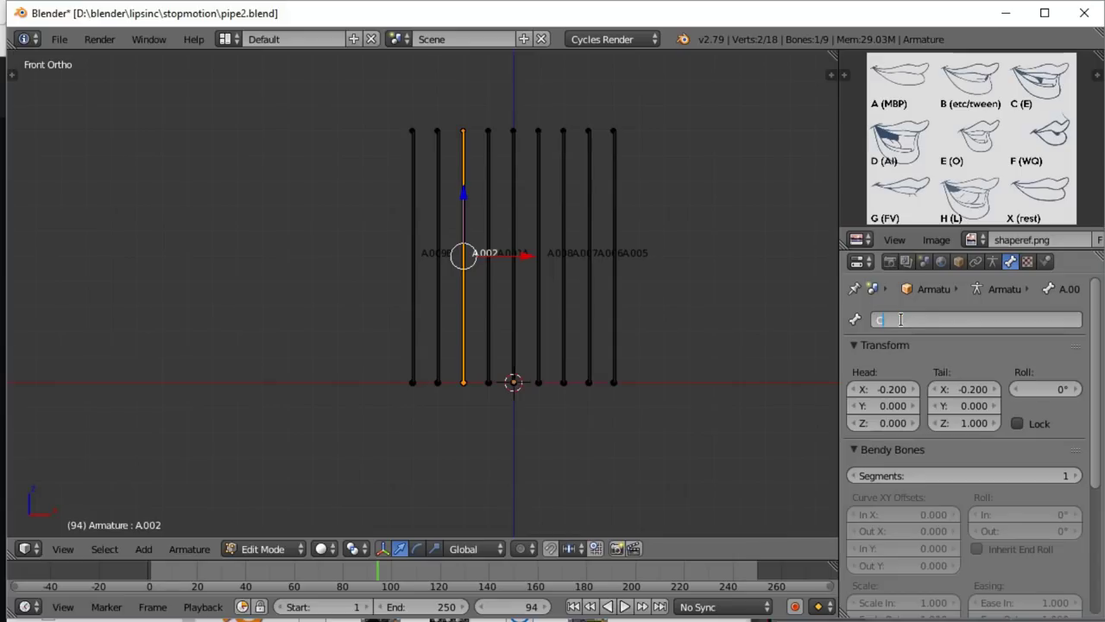
pyautogui.press('Return')
# - Name the next four bones D, E, F and G
pyautogui.rightClick(488, 293)
pyautogui.click(902, 320)
pyautogui.write('D')
pyautogui.press('Return')
pyautogui.rightClick(516, 294)
pyautogui.click(902, 321)
pyautogui.write('E')
pyautogui.rightClick(538, 294)
pyautogui.write('F')
pyautogui.press('Return')
pyautogui.rightClick(563, 294)
pyautogui.write('G')
pyautogui.press('Return')
# - Name the last two bones H and X, then rename the leftmost bone A again
pyautogui.rightClick(588, 294)
pyautogui.write('H')
pyautogui.rightClick(616, 316)
pyautogui.click(1009, 321)
pyautogui.write('X')
pyautogui.press('Return')
pyautogui.rightClick(409, 294)
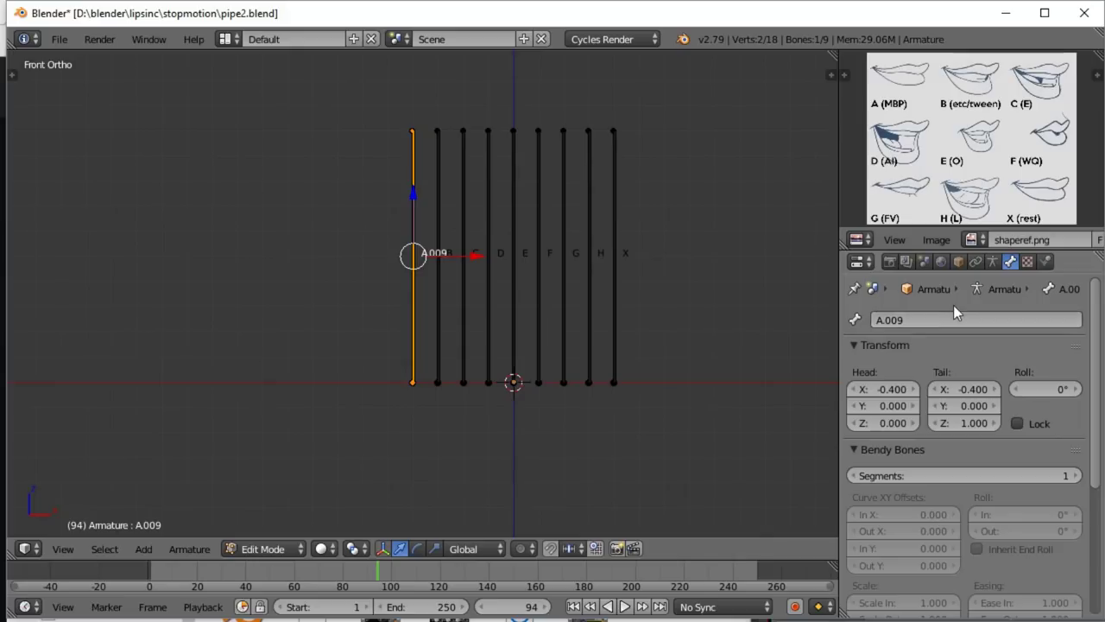
pyautogui.click(945, 318)
pyautogui.write('A')
pyautogui.press('Return')
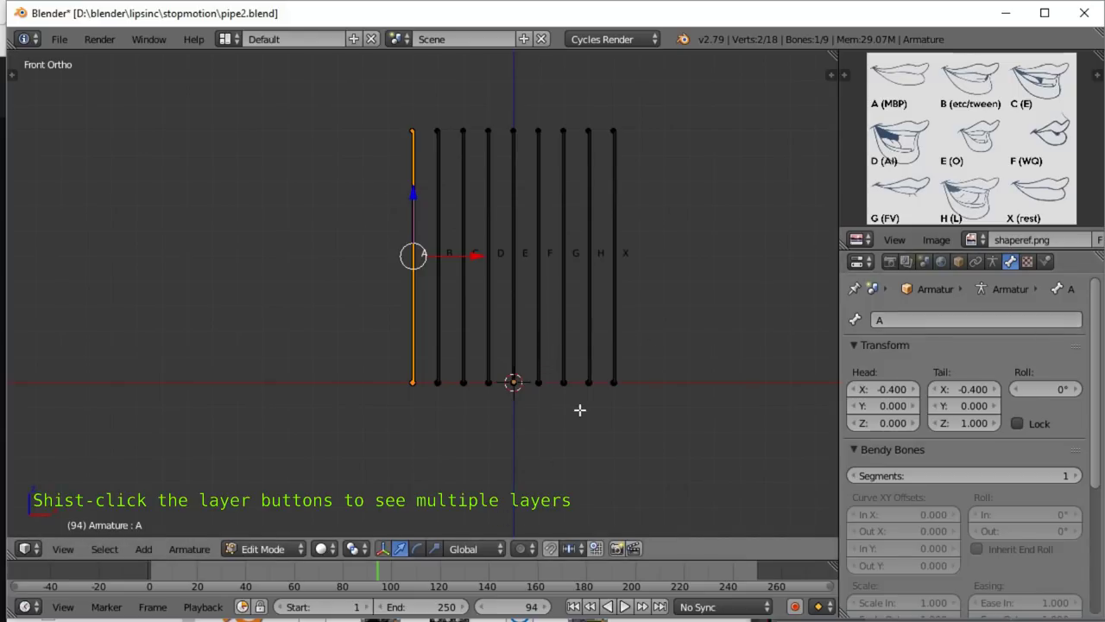
# - Show the mesh layer, select all nine mouth meshes, and clear their location to 0, 0, 0
pyautogui.press('Tab')
pyautogui.keyDown('shift'); pyautogui.click(541, 543); pyautogui.keyUp('shift')
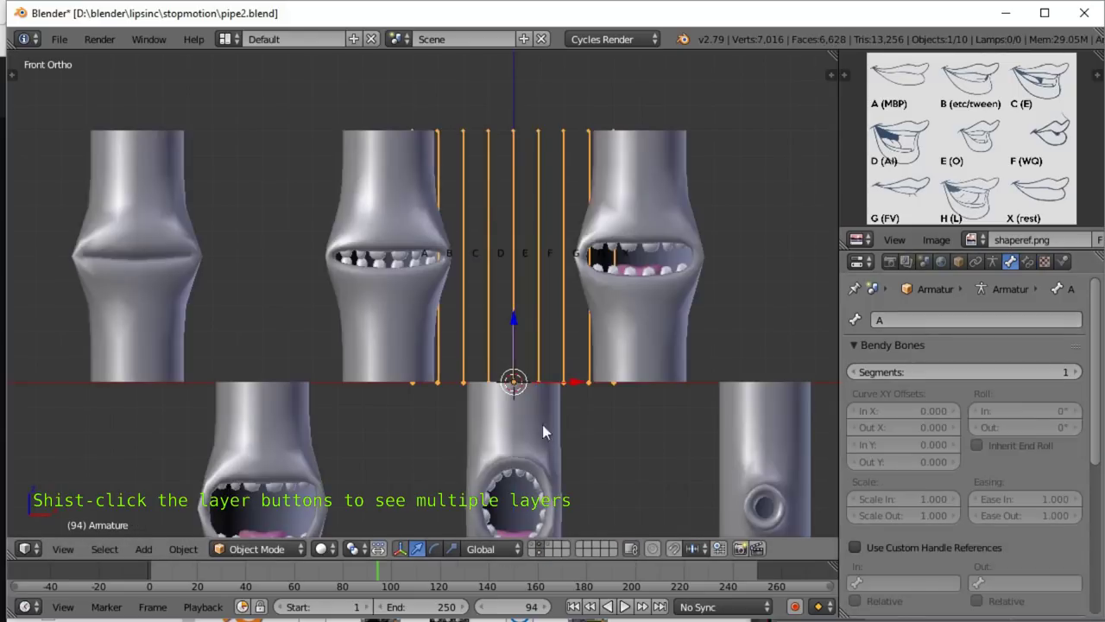
pyautogui.scroll(-4, 518, 397)
pyautogui.click(485, 387)
pyautogui.keyDown('shift'); pyautogui.click(528, 493); pyautogui.keyUp('shift')
pyautogui.keyDown('shift'); pyautogui.click(650, 511); pyautogui.keyUp('shift')
pyautogui.keyDown('shift'); pyautogui.click(587, 432); pyautogui.keyUp('shift')
pyautogui.keyDown('shift'); pyautogui.click(386, 477); pyautogui.keyUp('shift')
pyautogui.keyDown('shift'); pyautogui.click(340, 406); pyautogui.keyUp('shift')
pyautogui.keyDown('shift'); pyautogui.click(285, 259); pyautogui.keyUp('shift')
pyautogui.keyDown('shift'); pyautogui.click(387, 267); pyautogui.keyUp('shift')
pyautogui.keyDown('shift'); pyautogui.click(553, 268); pyautogui.keyUp('shift')
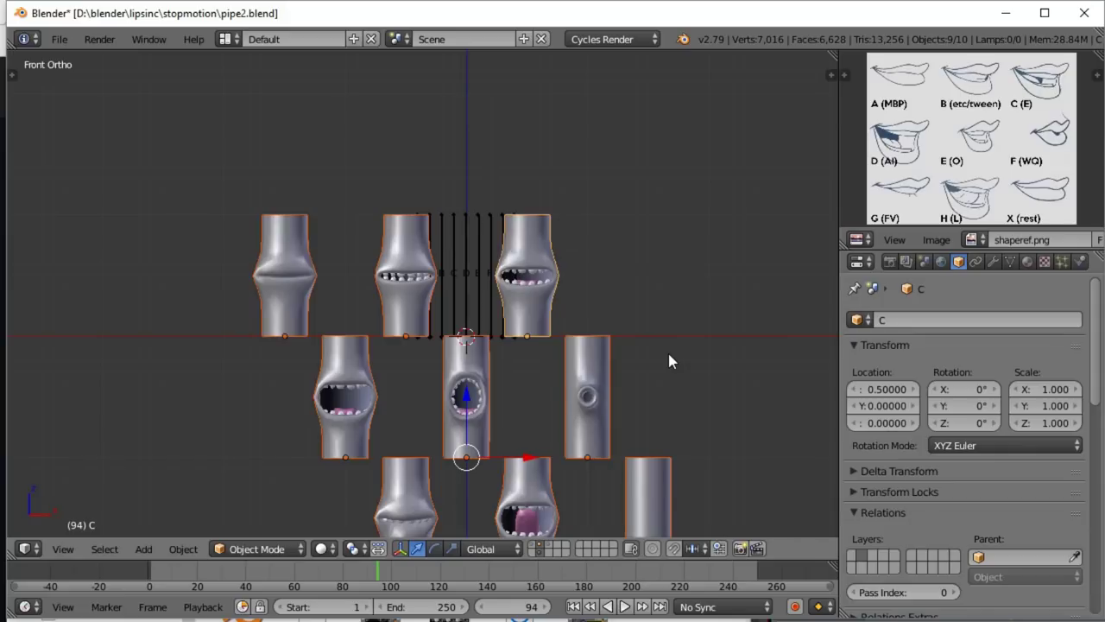
pyautogui.hotkey('alt', 'g')
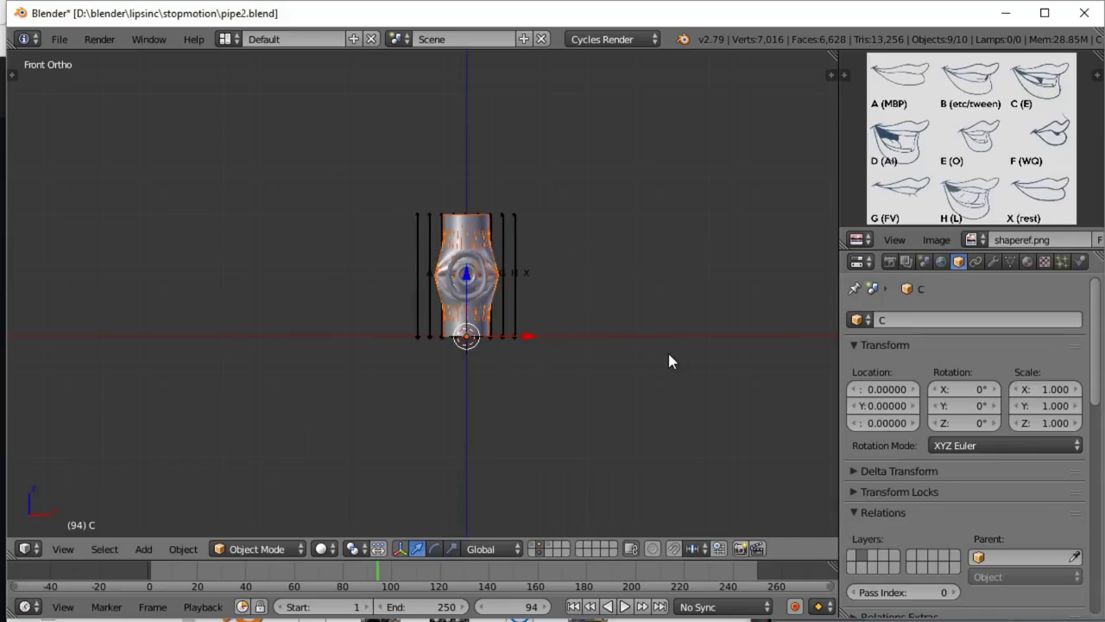
pyautogui.scroll(4, 668, 350)
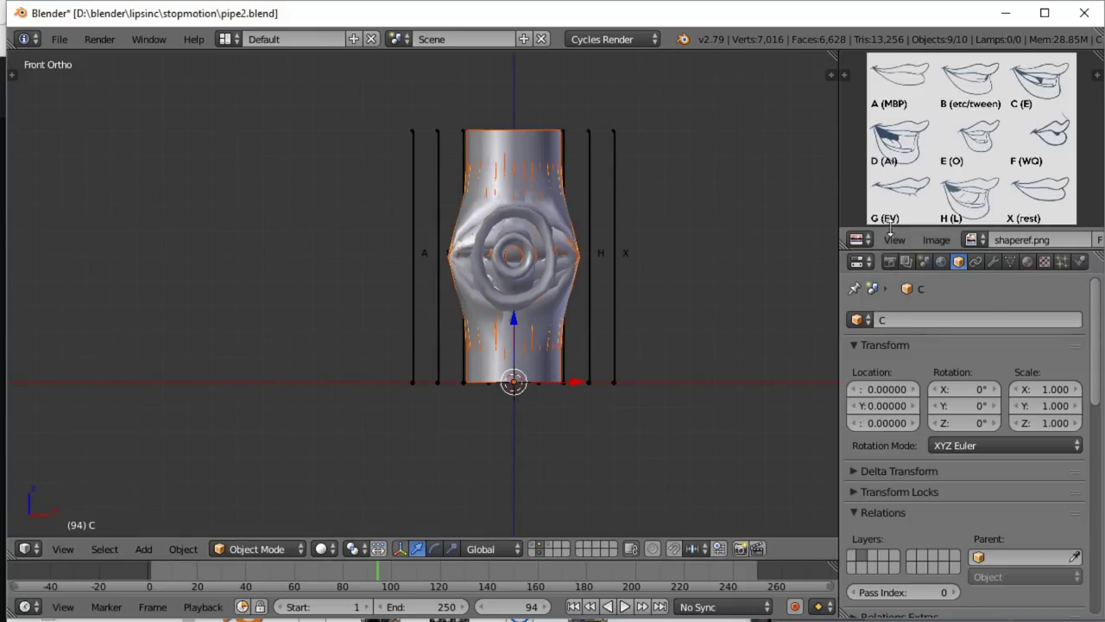
# - Replace the mouth-shape chart with a taller Outliner listing the Armature and meshes A–H and X
pyautogui.click(861, 239)
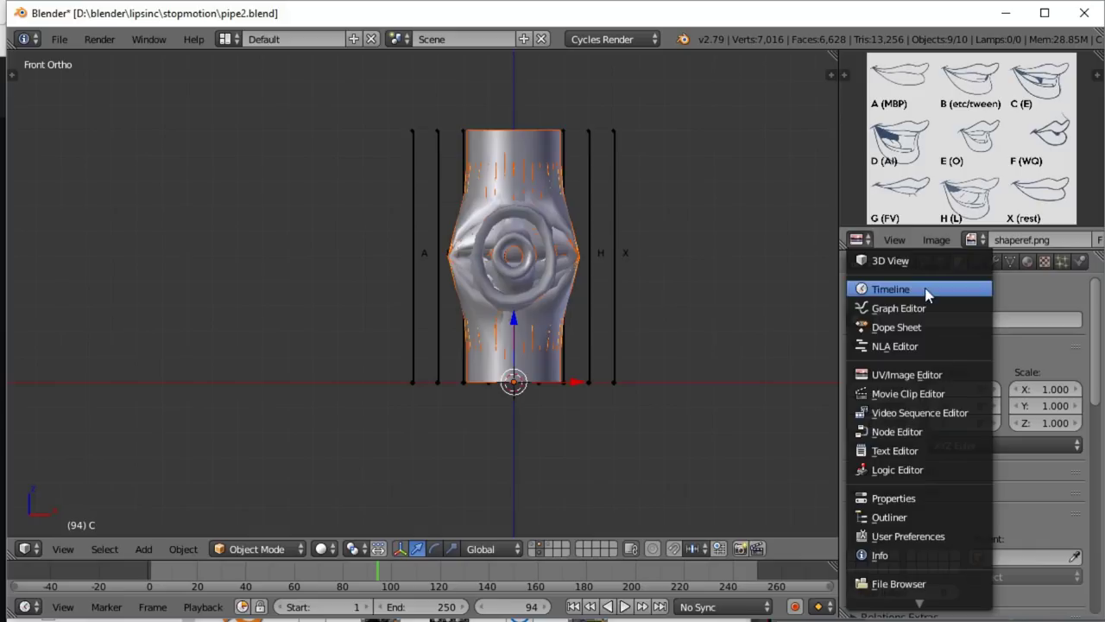
pyautogui.click(929, 518)
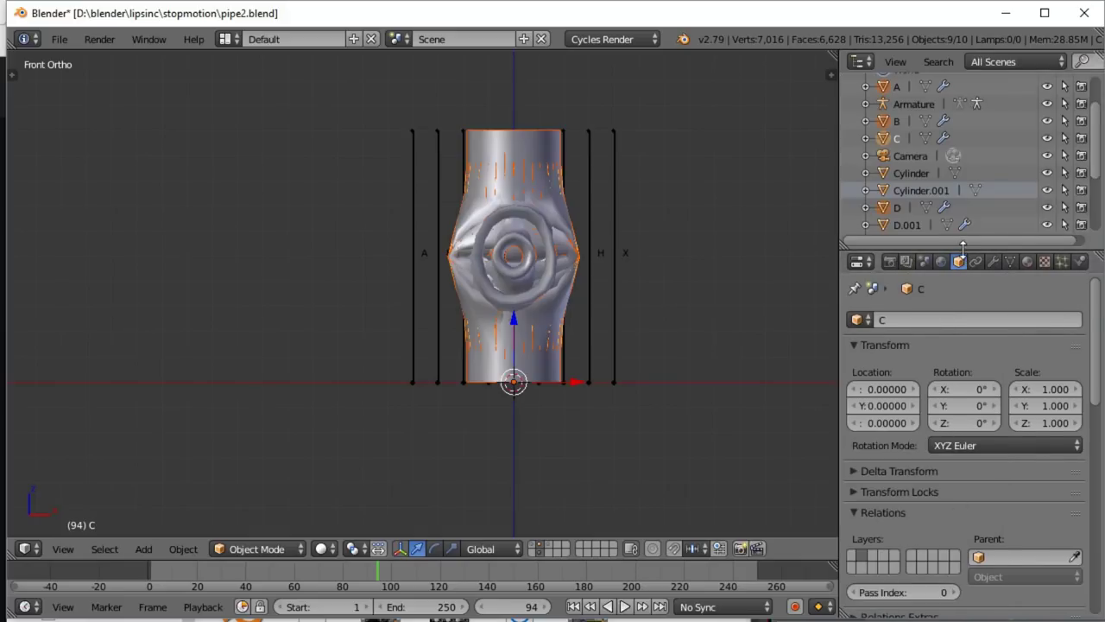
pyautogui.moveTo(965, 248); pyautogui.dragTo(967, 437)
pyautogui.click(1017, 61)
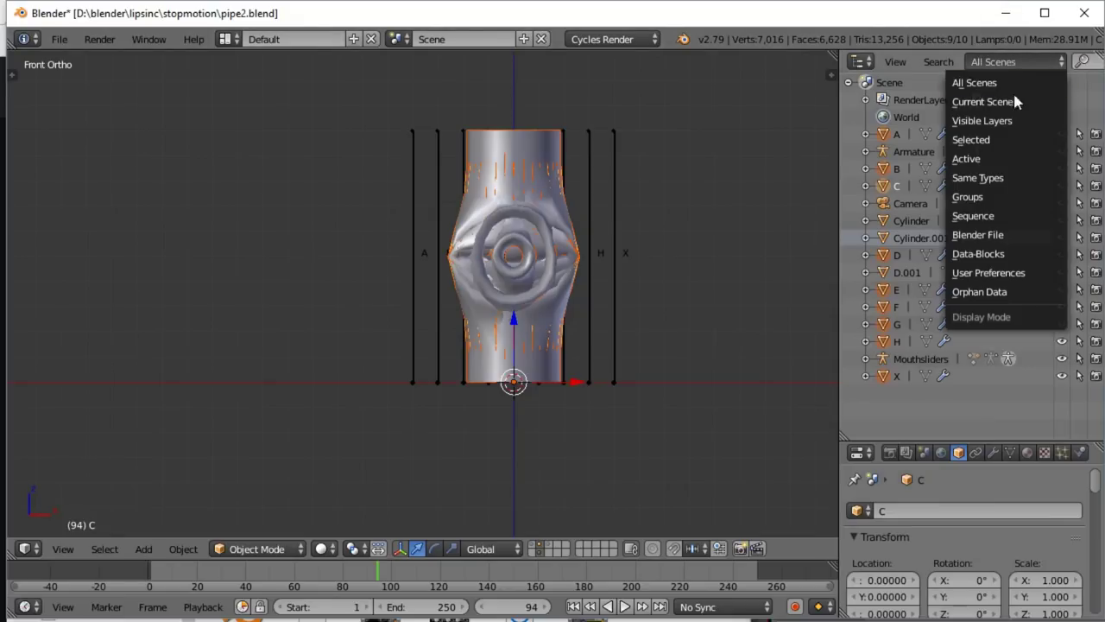
# - Filter the Outliner to Visible Layers and switch the armature into Pose Mode
pyautogui.click(1006, 115)
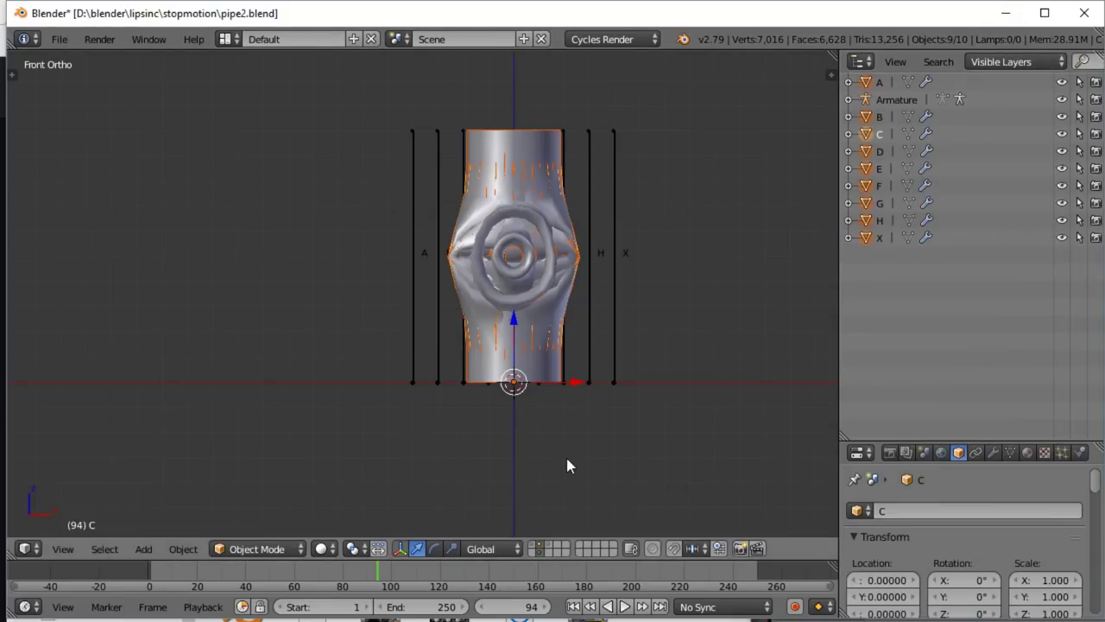
pyautogui.click(864, 84)
pyautogui.rightClick(411, 354)
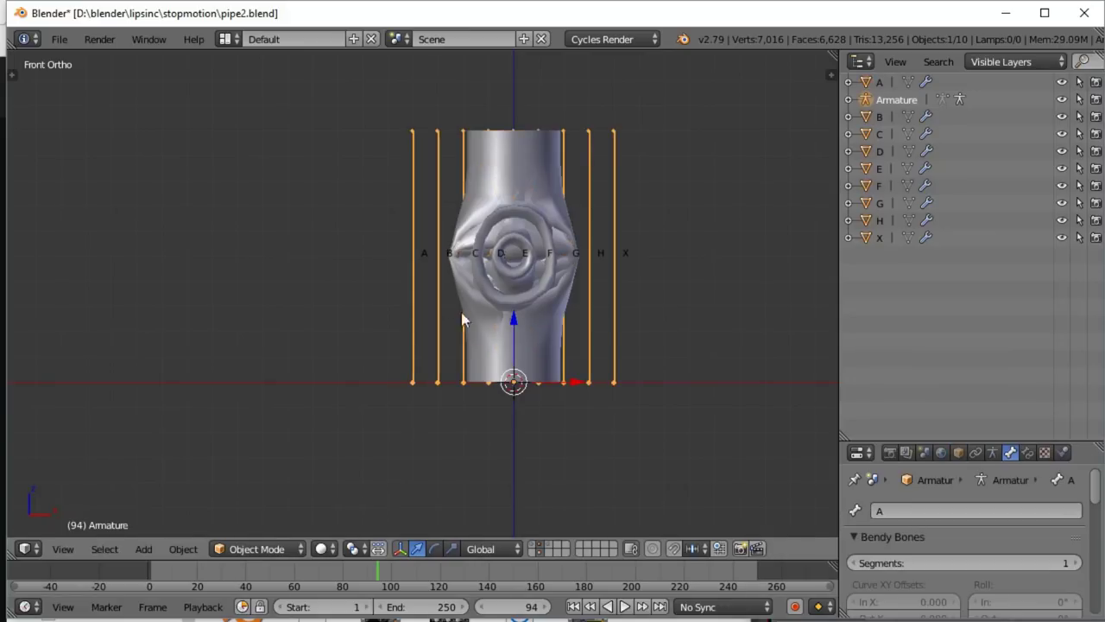
pyautogui.click(270, 548)
pyautogui.click(257, 490)
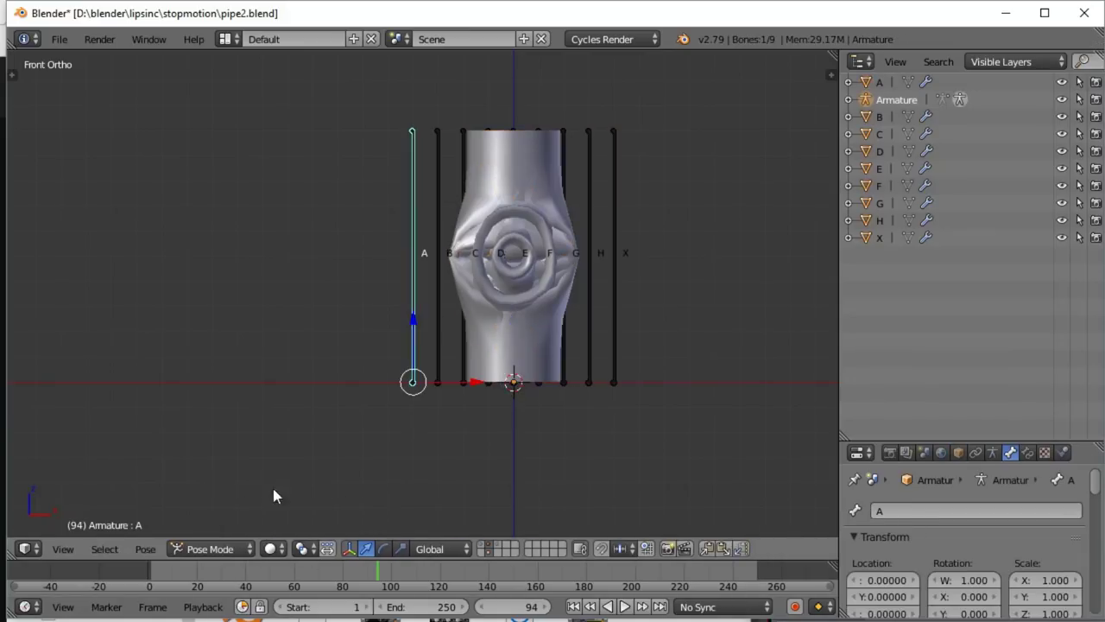
# - Select mesh A with bone A, then enable X-Ray in the armature data
pyautogui.rightClick(513, 143)
pyautogui.click(878, 82)
pyautogui.rightClick(412, 243)
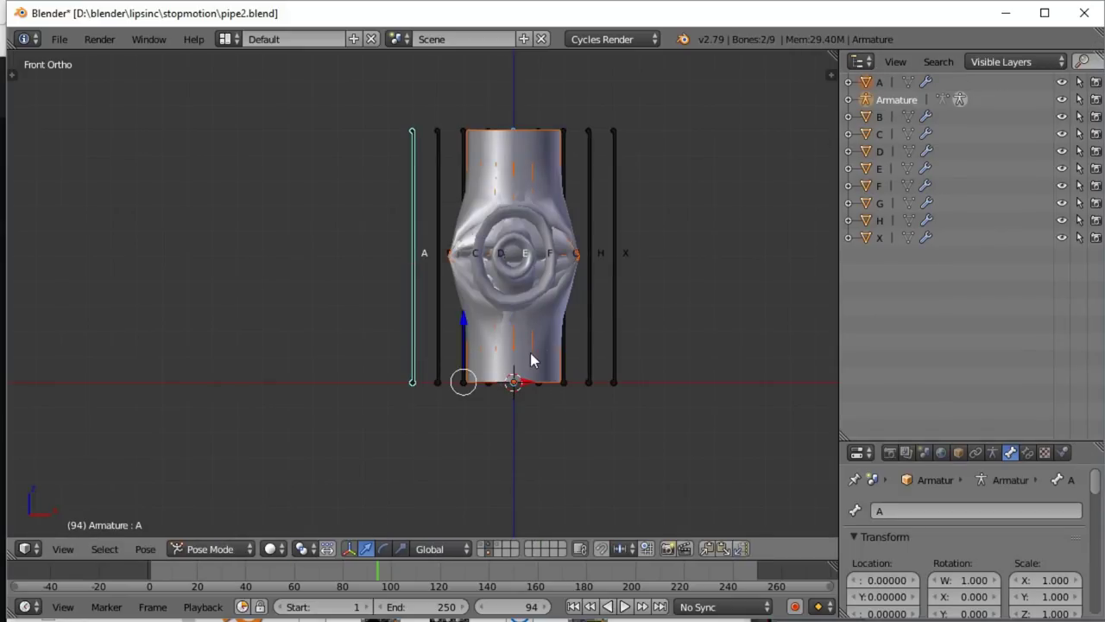
pyautogui.hotkey('ctrl', 'p')
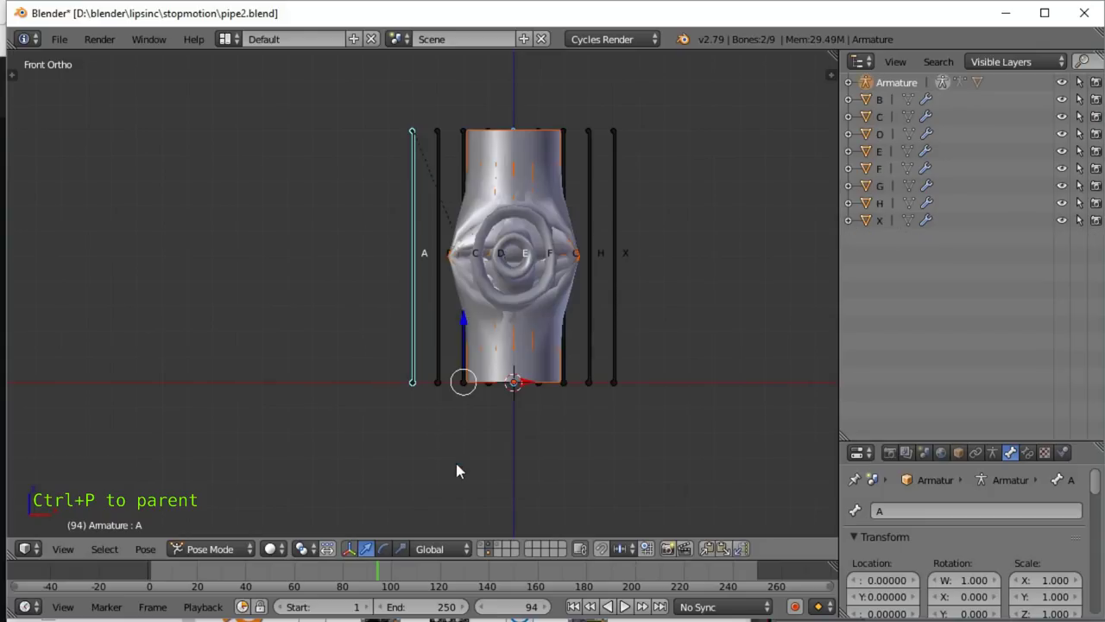
pyautogui.click(994, 455)
pyautogui.scroll(-2, 989, 509)
pyautogui.click(977, 581)
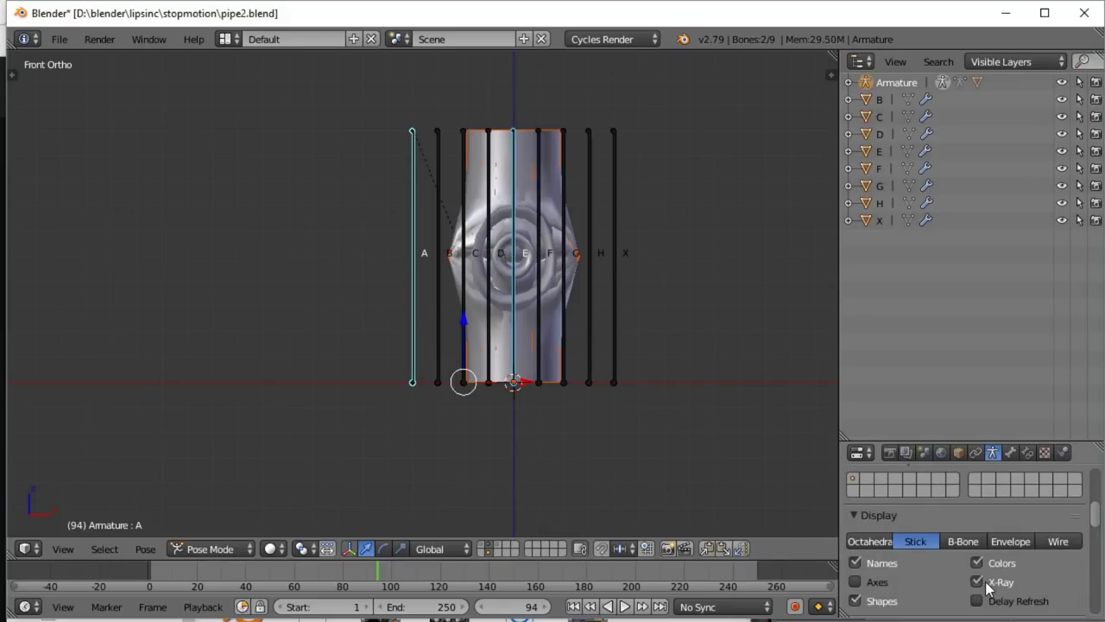
# - Parent meshes B, C and D to bones B, C and D
pyautogui.click(878, 99)
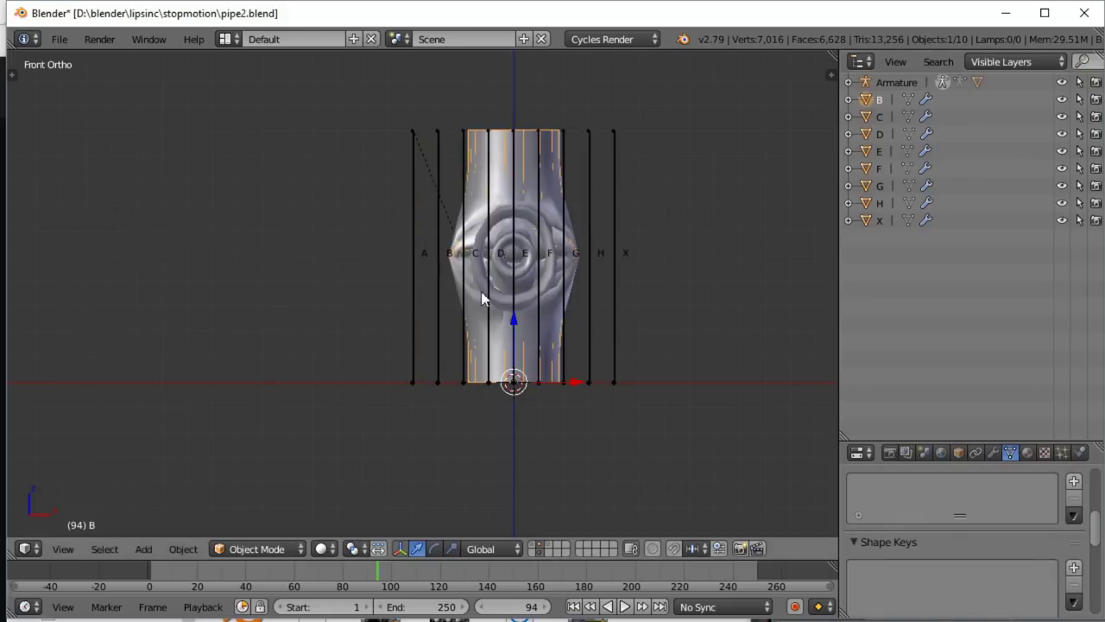
pyautogui.keyDown('shift'); pyautogui.rightClick(440, 328); pyautogui.keyUp('shift')
pyautogui.hotkey('ctrl', 'p')
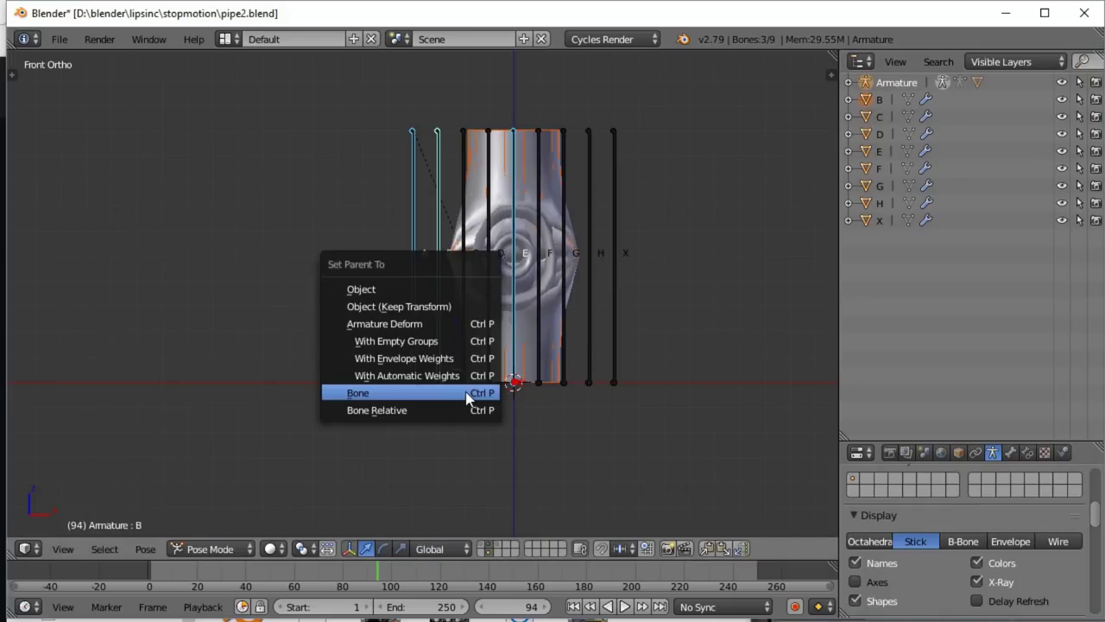
pyautogui.click(467, 395)
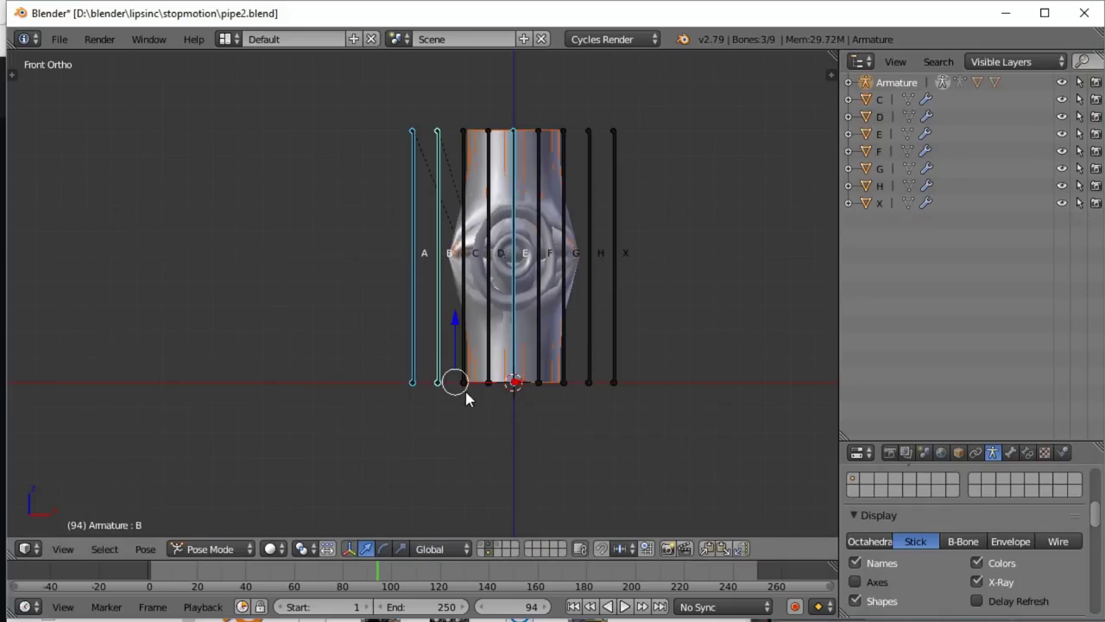
pyautogui.click(881, 101)
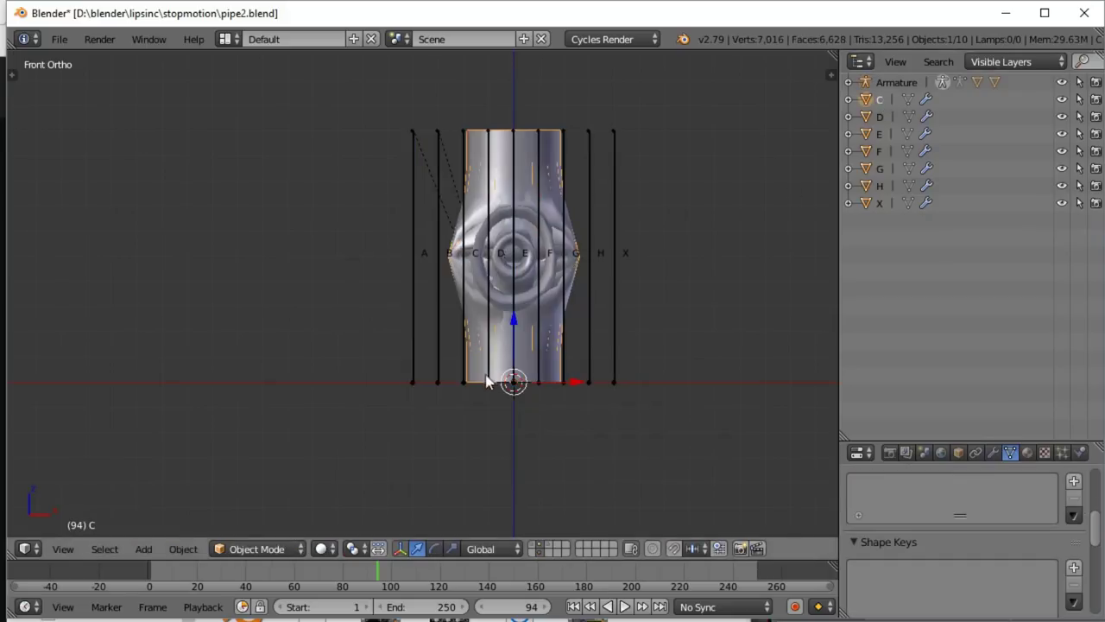
pyautogui.keyDown('shift'); pyautogui.rightClick(464, 298); pyautogui.keyUp('shift')
pyautogui.hotkey('ctrl', 'p')
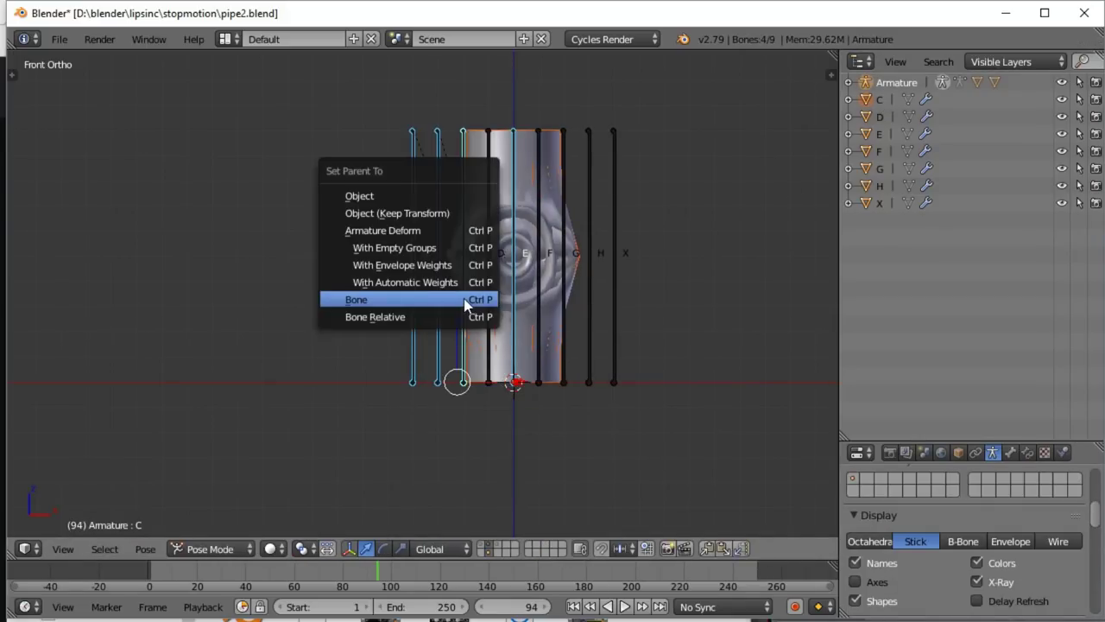
pyautogui.click(467, 300)
pyautogui.click(881, 101)
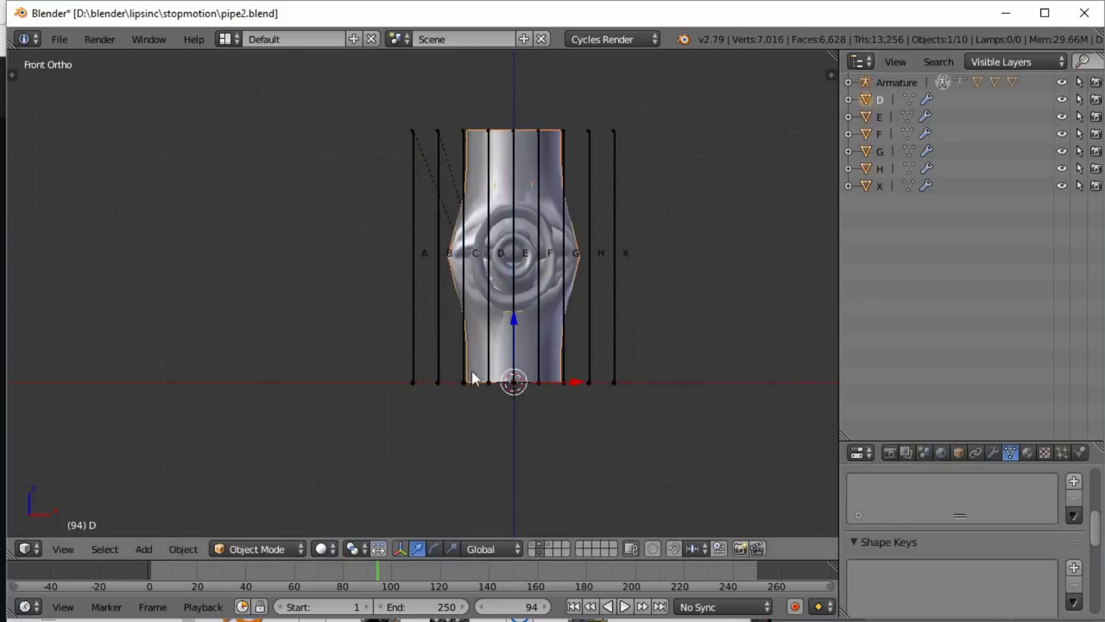
pyautogui.keyDown('shift'); pyautogui.rightClick(486, 317); pyautogui.keyUp('shift')
pyautogui.hotkey('ctrl', 'p')
pyautogui.click(488, 317)
# - Parent meshes E, F and G to their matching bones
pyautogui.rightClick(504, 160)
pyautogui.keyDown('shift'); pyautogui.rightClick(516, 166); pyautogui.keyUp('shift')
pyautogui.hotkey('ctrl', 'p')
pyautogui.click(517, 166)
pyautogui.rightClick(509, 192)
pyautogui.keyDown('shift'); pyautogui.rightClick(516, 192); pyautogui.keyUp('shift')
pyautogui.hotkey('ctrl', 'p')
pyautogui.click(516, 190)
pyautogui.rightClick(515, 191)
pyautogui.keyDown('shift'); pyautogui.rightClick(562, 240); pyautogui.keyUp('shift')
pyautogui.hotkey('ctrl', 'p')
pyautogui.click(614, 296)
# - Parent mesh H to bone H, then select mesh X with bone X
pyautogui.click(872, 101)
pyautogui.keyDown('shift'); pyautogui.rightClick(592, 256); pyautogui.keyUp('shift')
pyautogui.hotkey('ctrl', 'p')
pyautogui.click(602, 268)
pyautogui.click(872, 101)
pyautogui.keyDown('shift'); pyautogui.rightClick(614, 285); pyautogui.keyUp('shift')
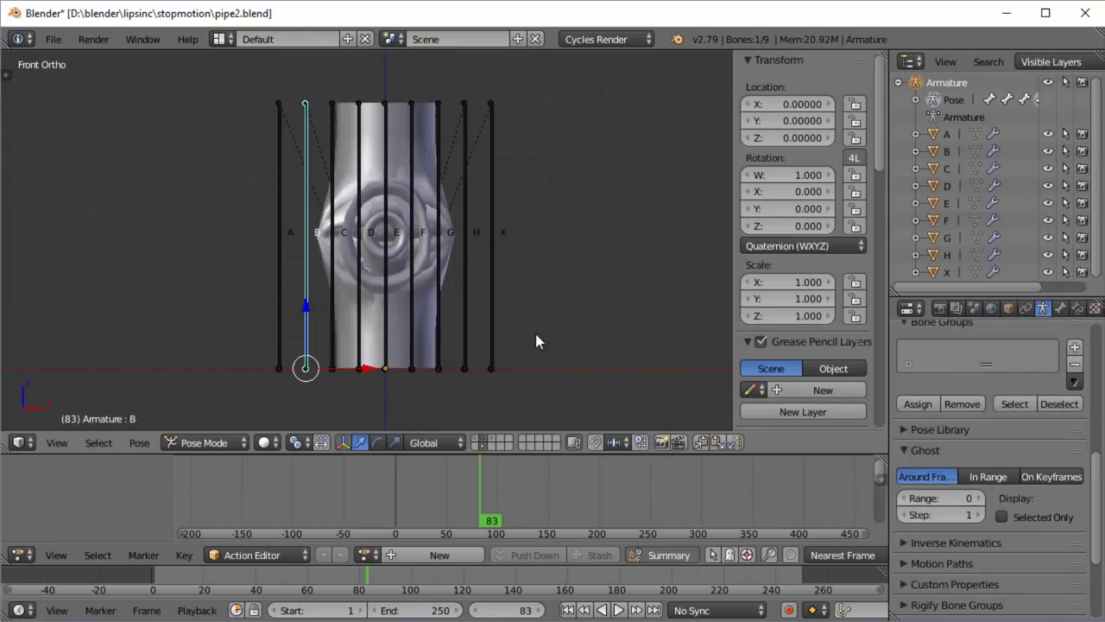
# - Cancel an accidental scale and select mouth bones A, B, C and D
pyautogui.press('s')
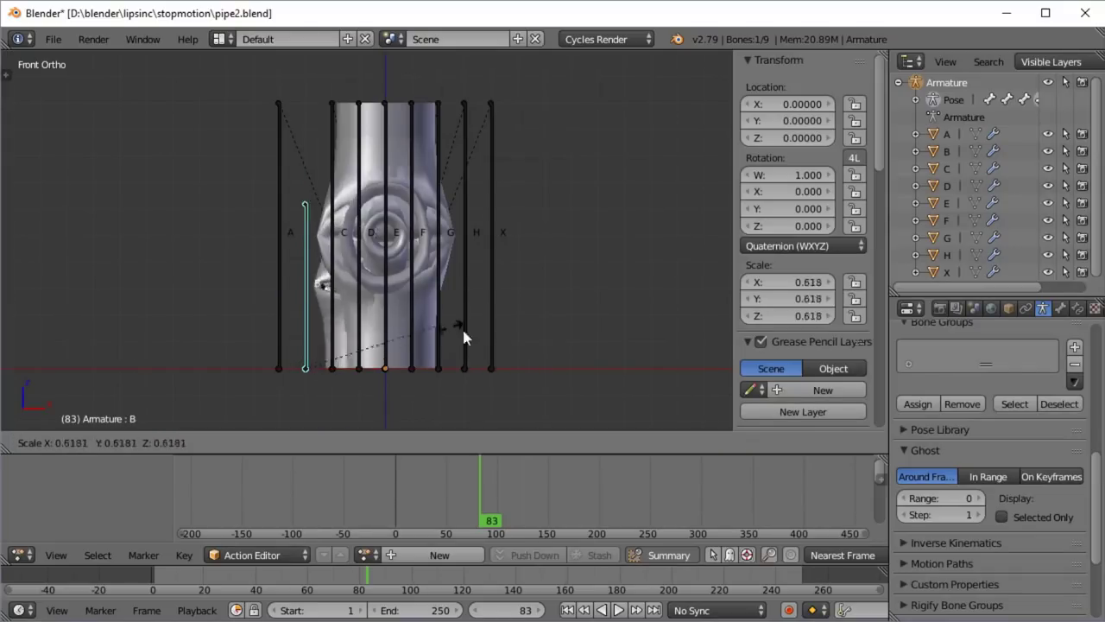
pyautogui.press('Escape')
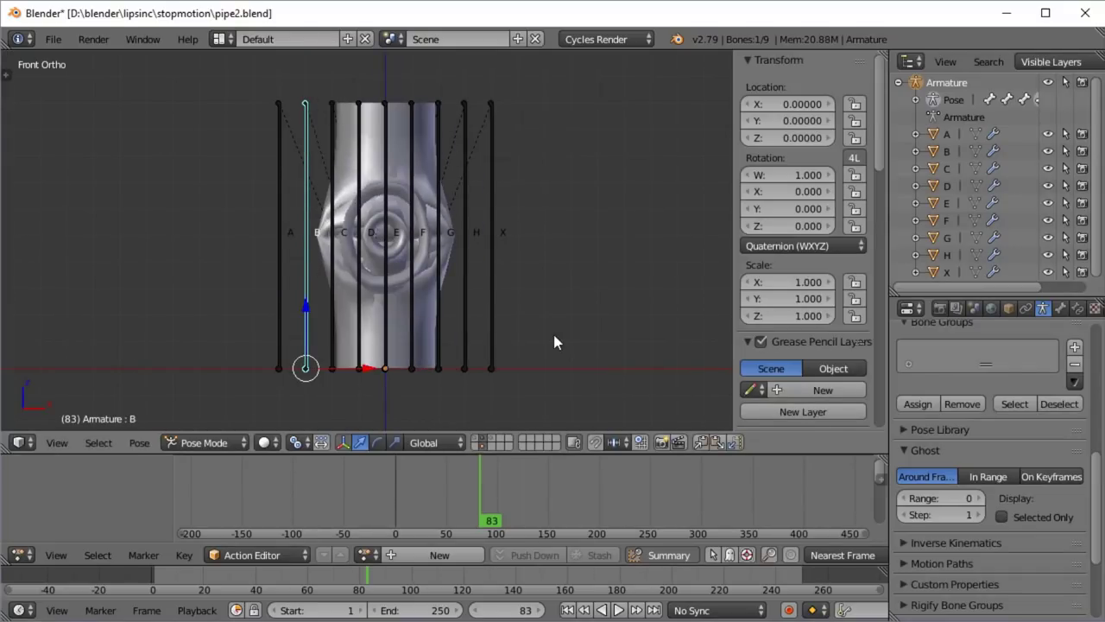
pyautogui.rightClick(275, 313)
pyautogui.rightClick(305, 315)
pyautogui.rightClick(334, 319)
pyautogui.rightClick(363, 320)
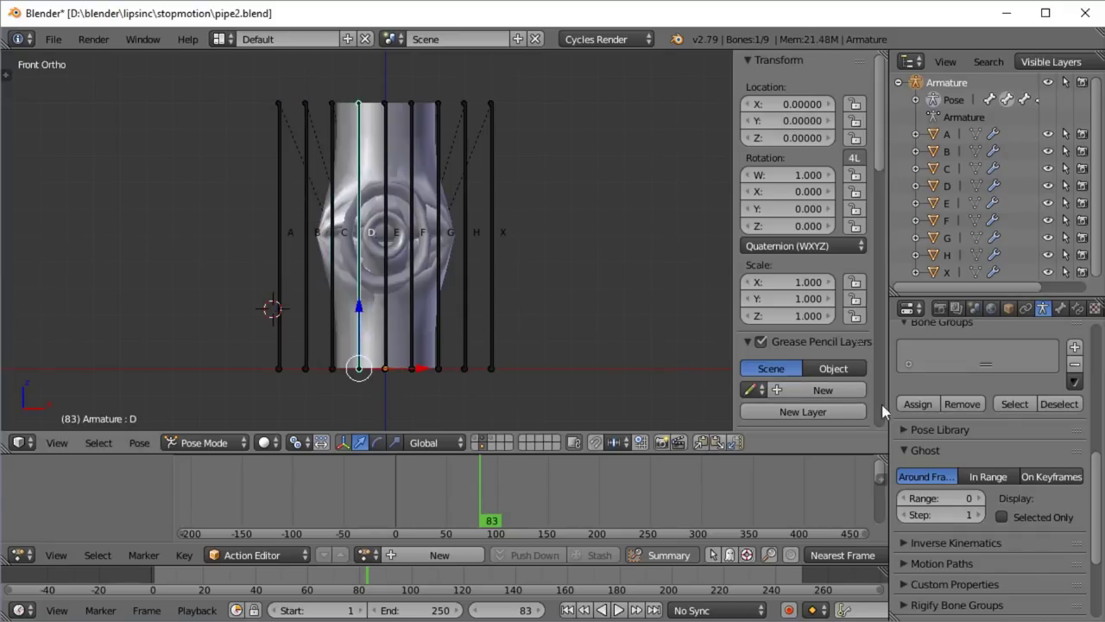
# - Assign the existing PoseLib instead of PoseLib.001 and select bone A
pyautogui.click(924, 428)
pyautogui.click(986, 454)
pyautogui.click(908, 455)
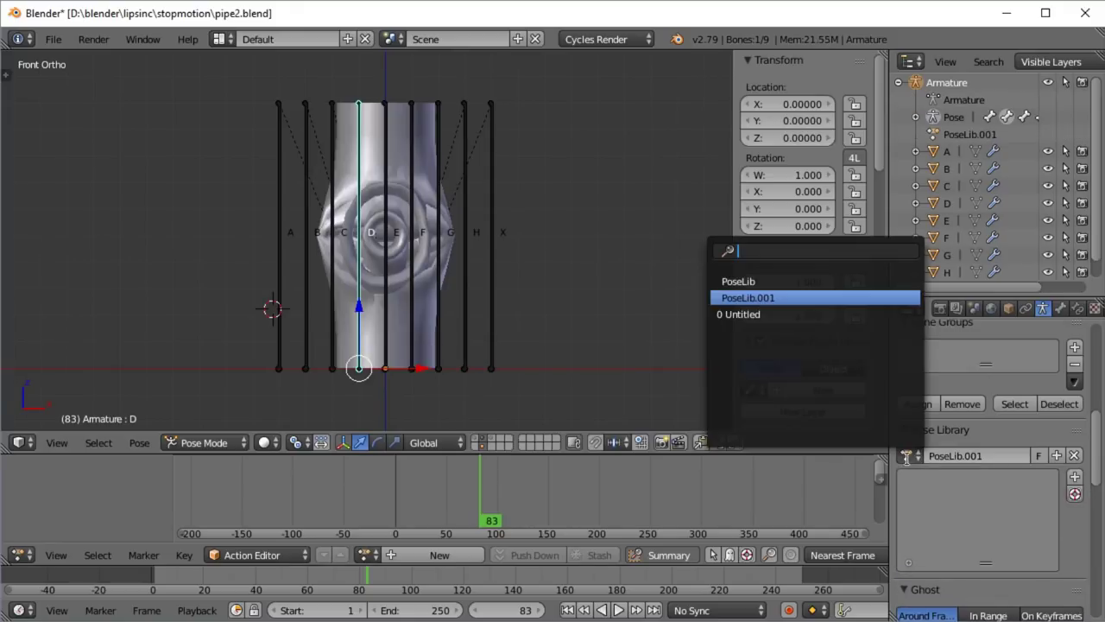
pyautogui.click(777, 278)
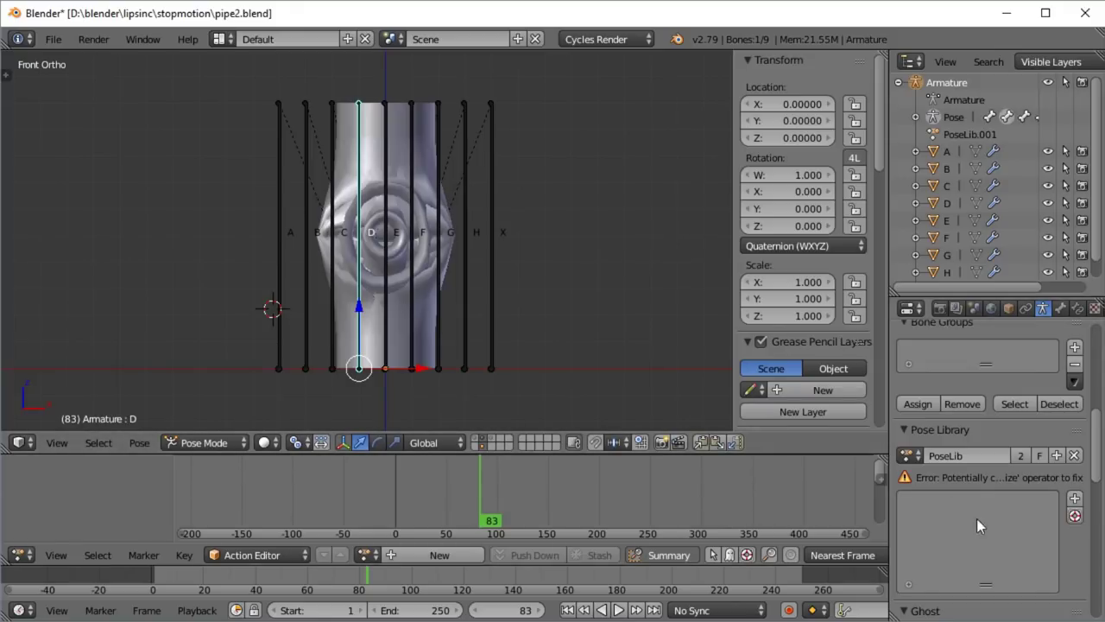
pyautogui.scroll(-2, 996, 496)
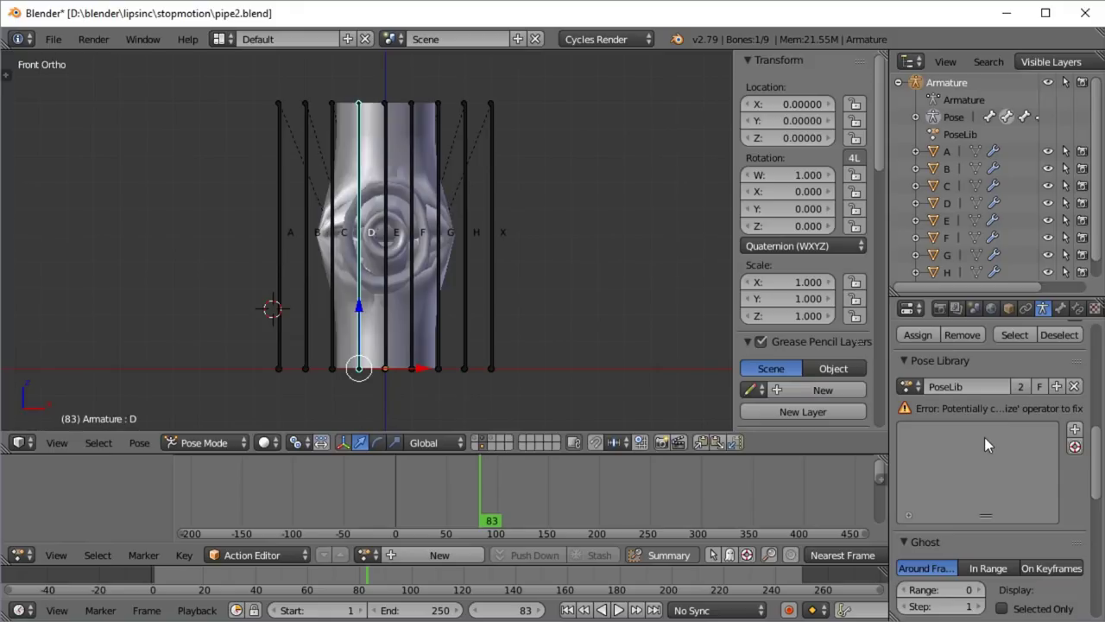
pyautogui.rightClick(279, 282)
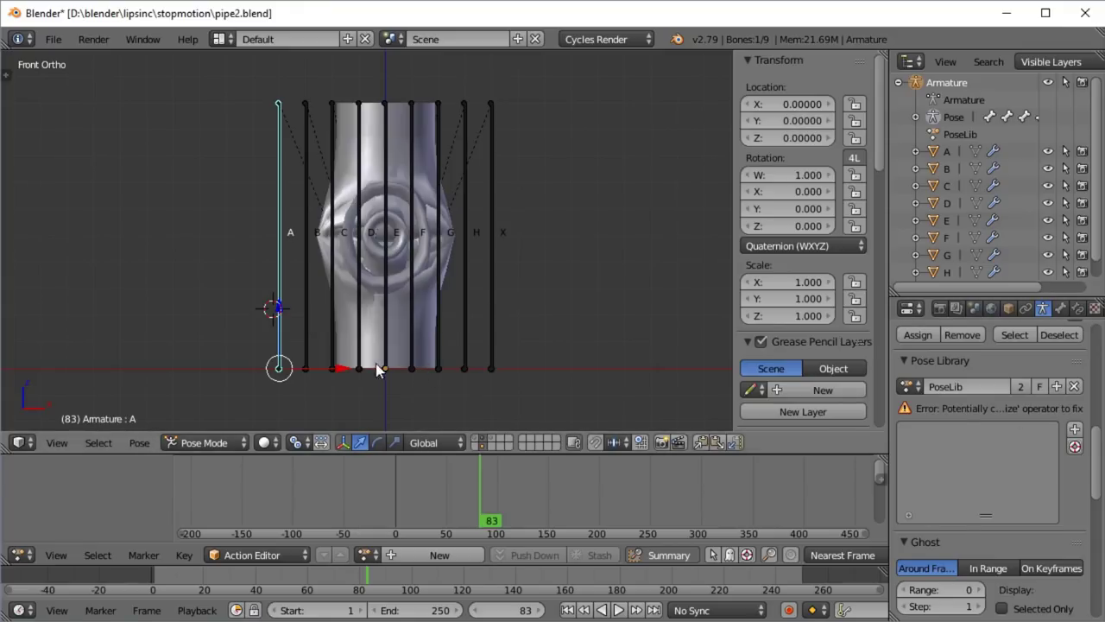
# - Expand the armature's Pose tree in the Outliner and select bone A
pyautogui.press('a')
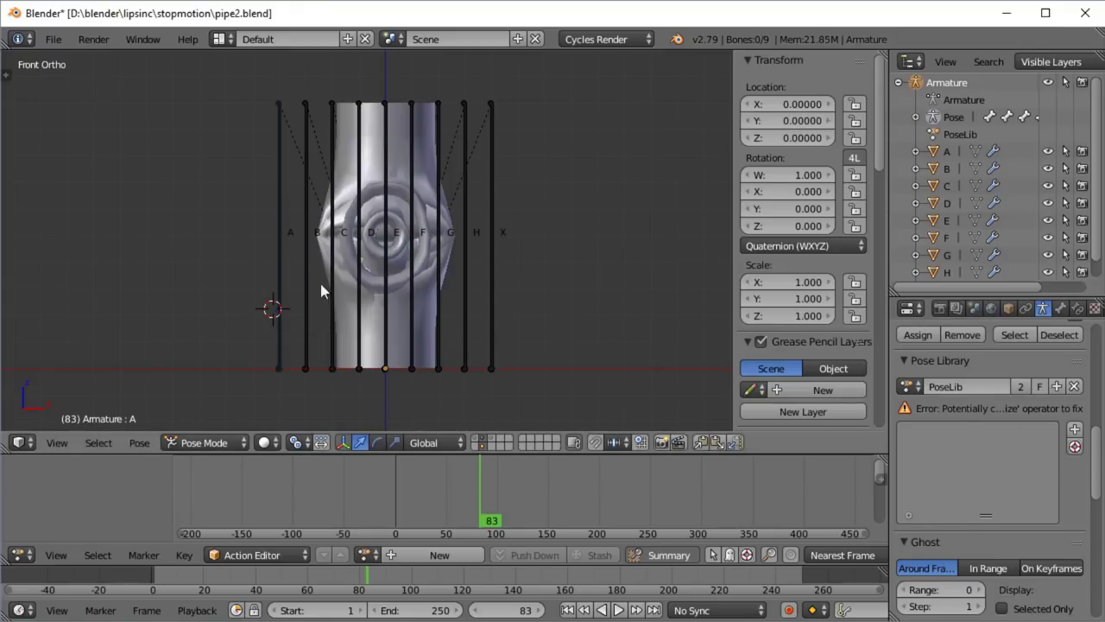
pyautogui.click(899, 82)
pyautogui.click(897, 83)
pyautogui.click(914, 116)
pyautogui.scroll(-2, 999, 141)
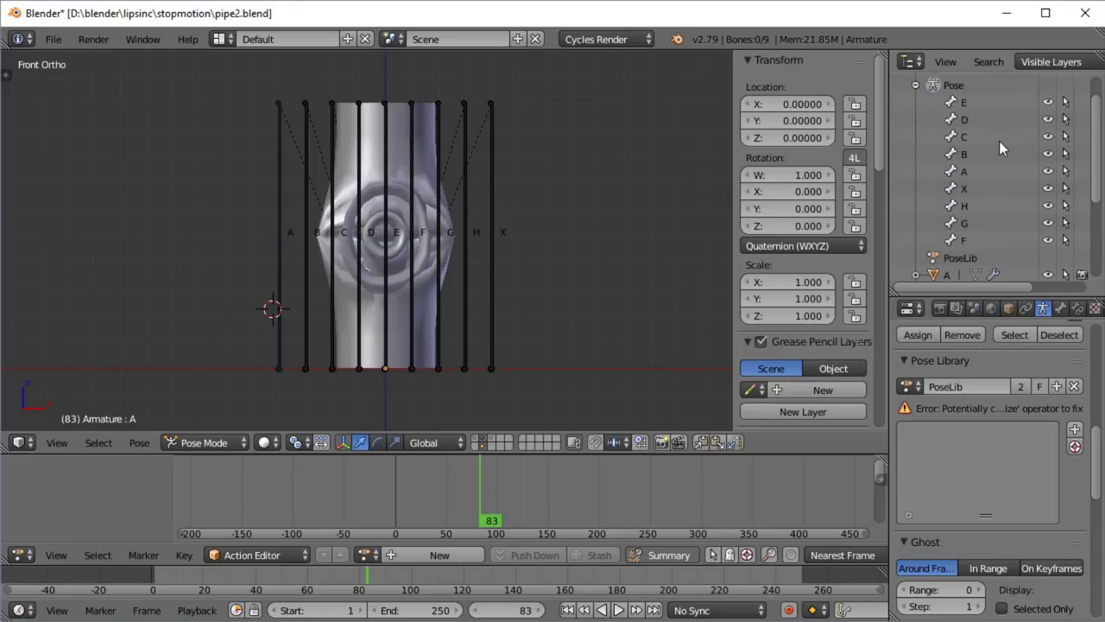
pyautogui.scroll(1, 1091, 148)
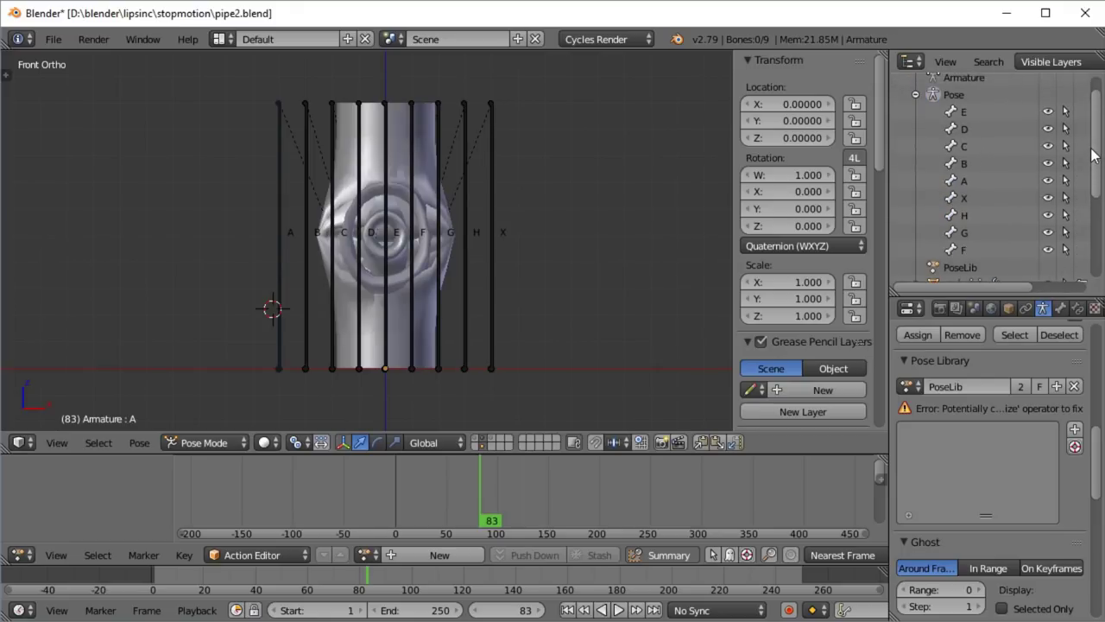
pyautogui.click(968, 180)
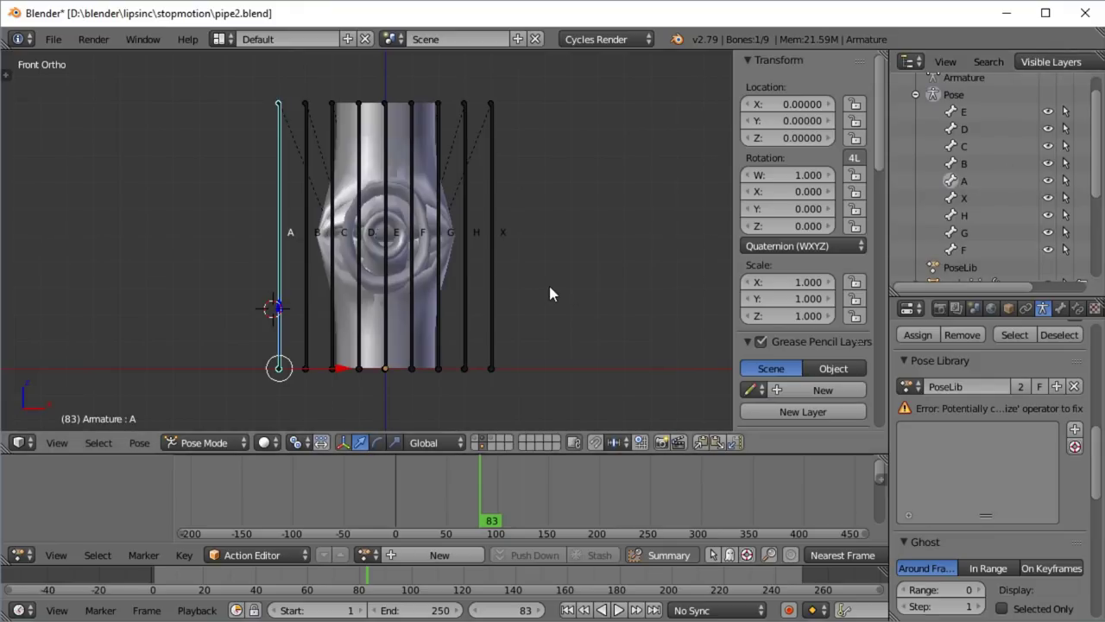
# - Set the Pivot Point to Individual Origins
pyautogui.click(296, 442)
pyautogui.click(297, 442)
pyautogui.click(297, 442)
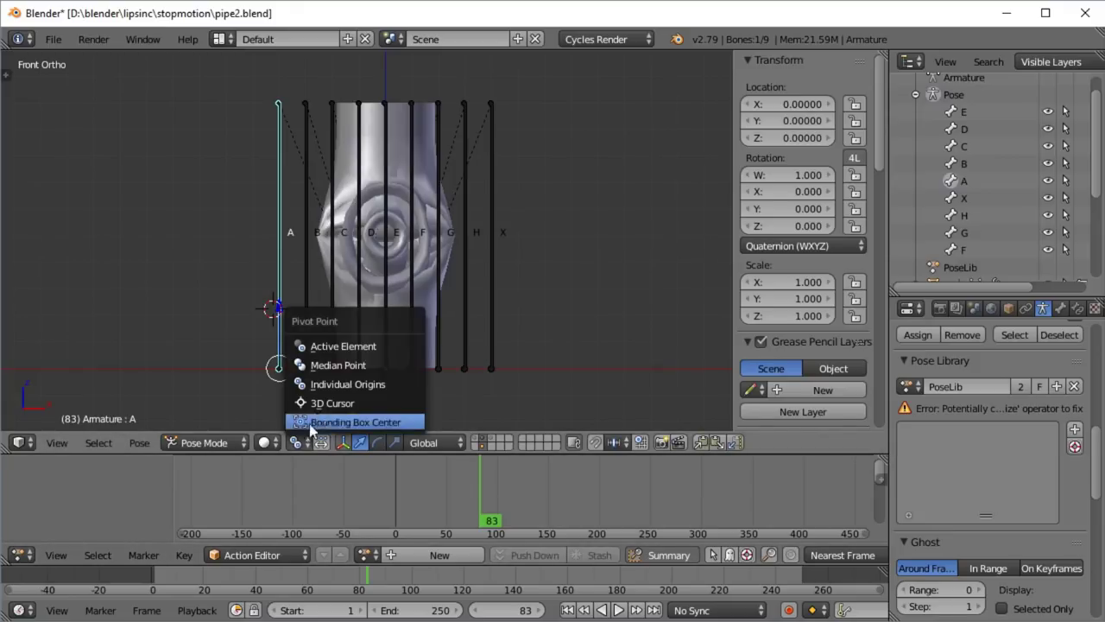
pyautogui.click(369, 384)
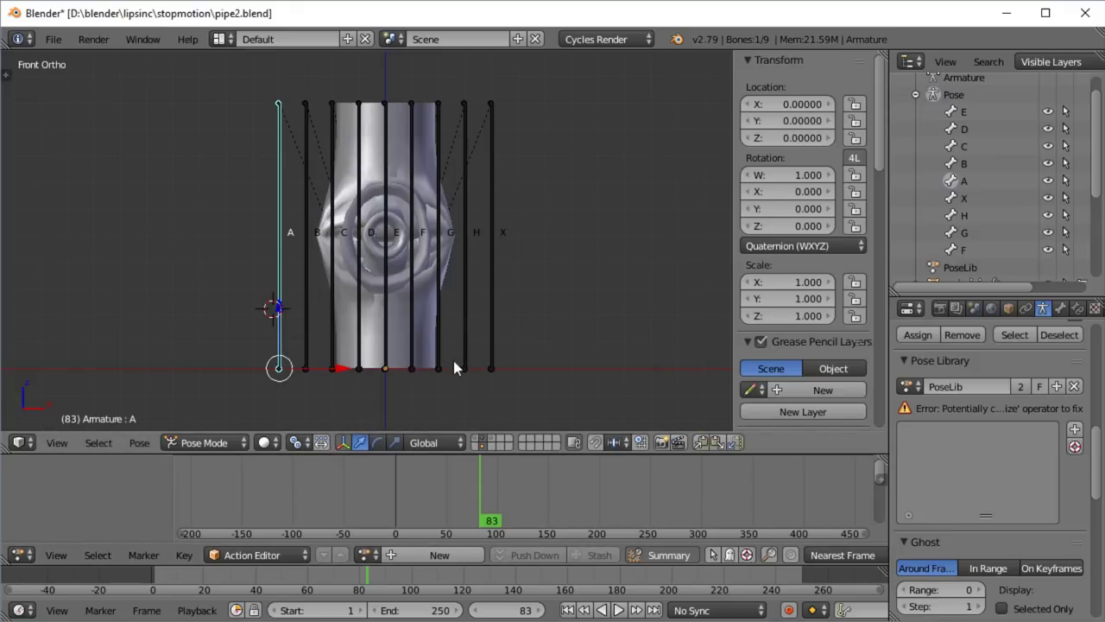
# - Scale every bone except A to 0, then begin adding a PoseLib pose
pyautogui.press('a')
pyautogui.press('a')
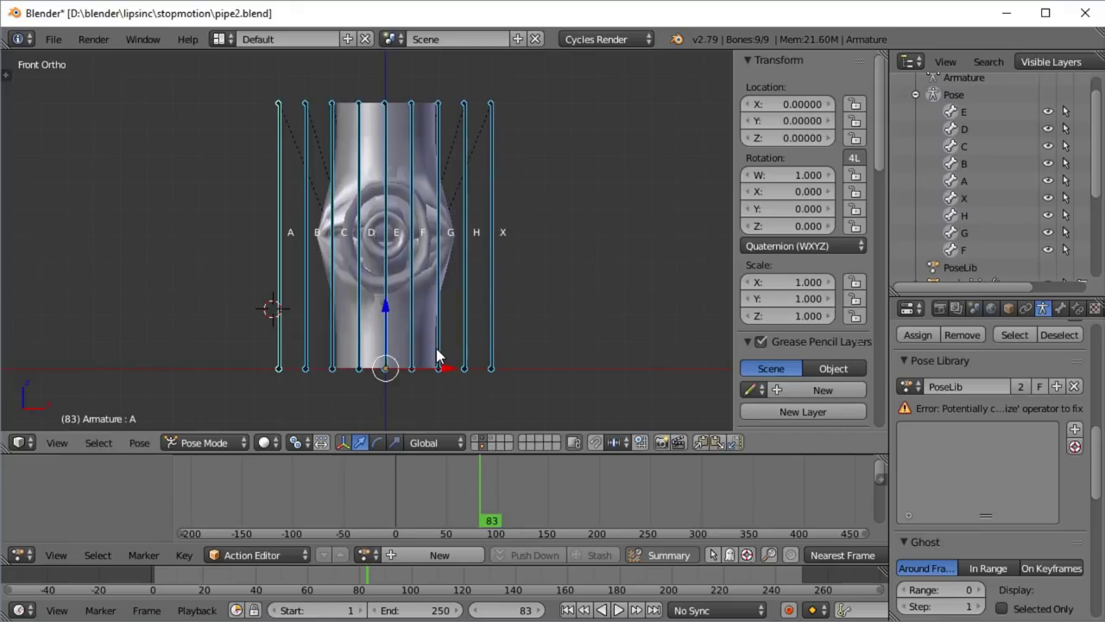
pyautogui.keyDown('shift'); pyautogui.rightClick(281, 277); pyautogui.keyUp('shift')
pyautogui.keyDown('shift'); pyautogui.rightClick(281, 276); pyautogui.keyUp('shift')
pyautogui.press('s')
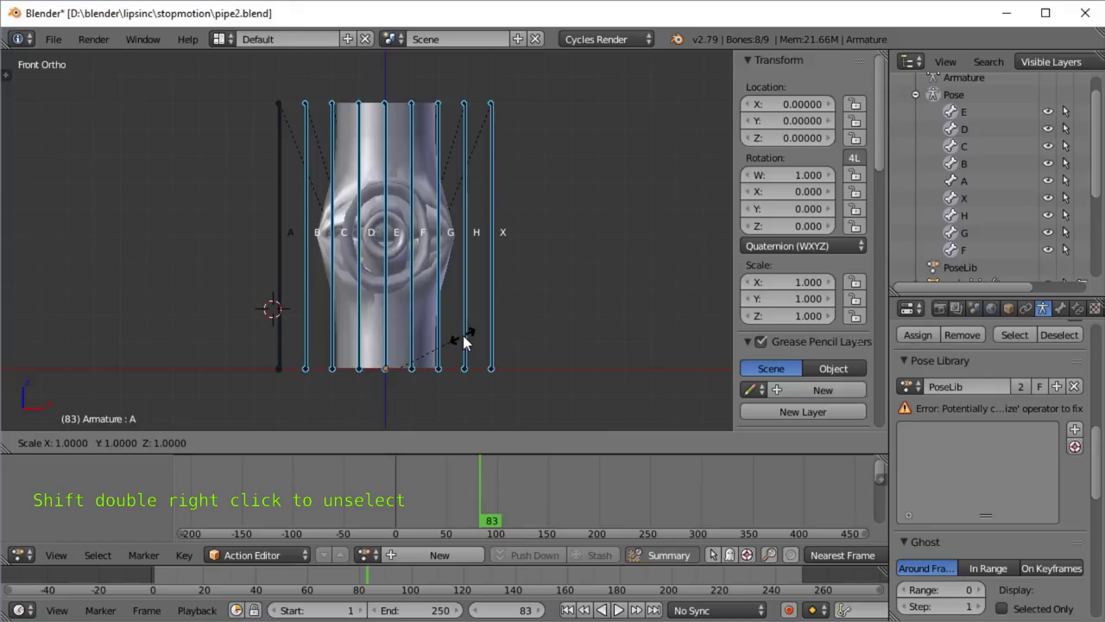
pyautogui.press('0')
pyautogui.press('Return')
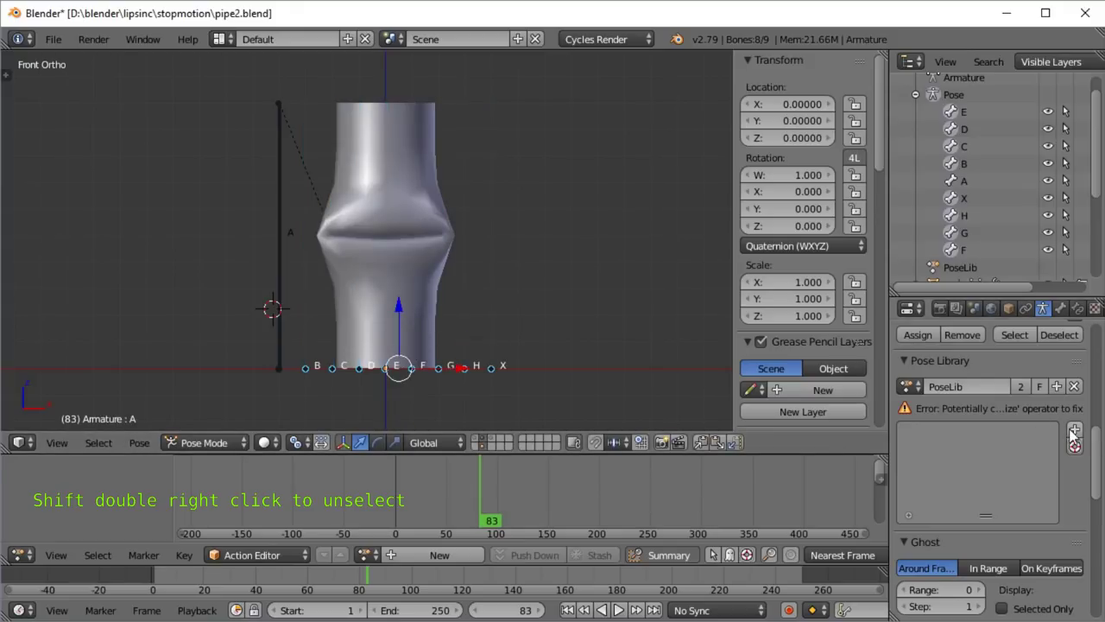
pyautogui.click(1057, 386)
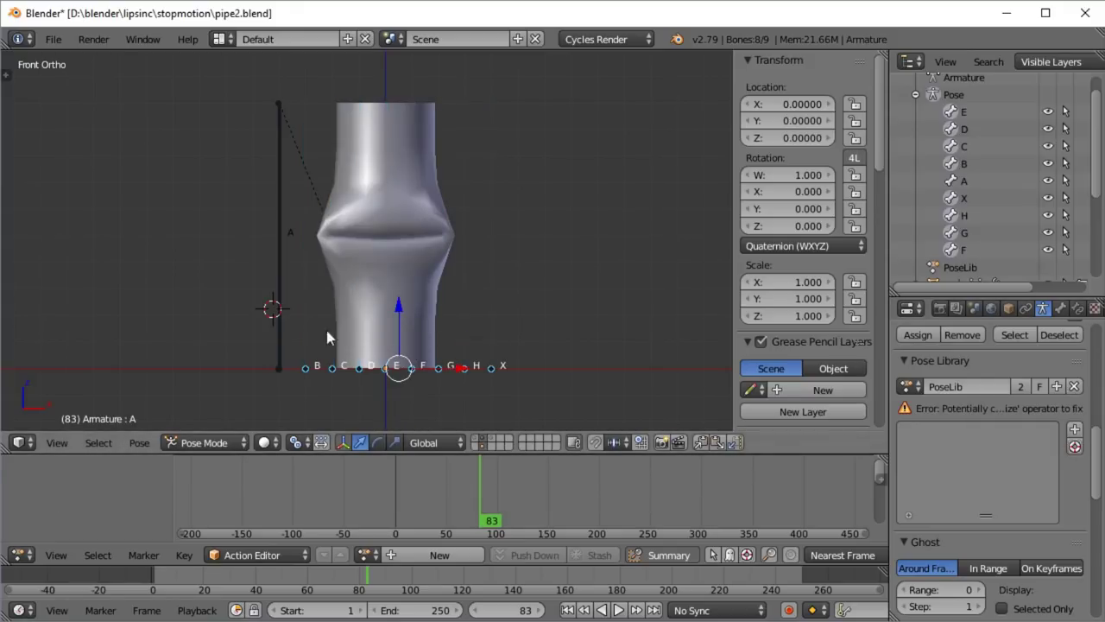
pyautogui.keyDown('shift'); pyautogui.rightClick(280, 291); pyautogui.keyUp('shift')
# - Save the current mouth shape as a new PoseLib pose named A
pyautogui.click(1075, 427)
pyautogui.click(1074, 427)
pyautogui.doubleClick(931, 414)
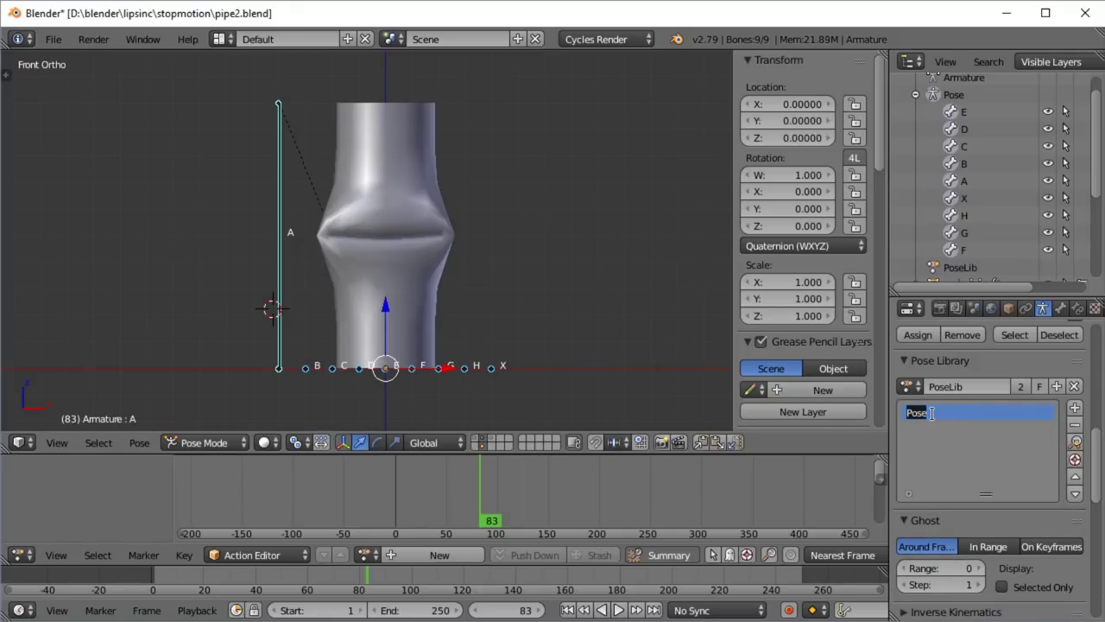
pyautogui.write('A')
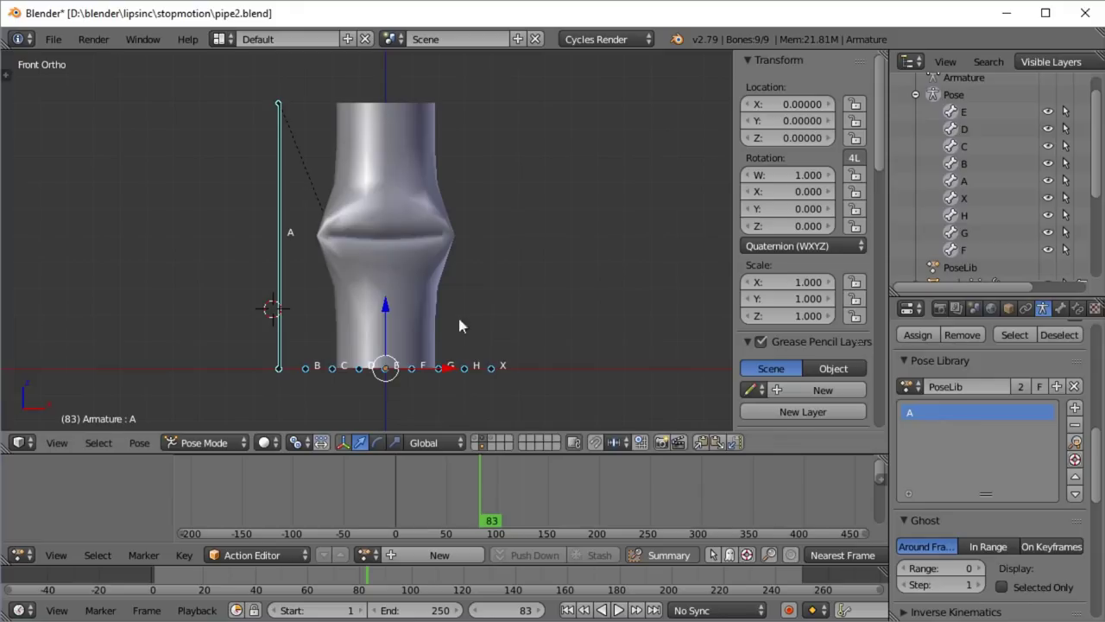
# - Collapse every bone except B to zero scale and save the result as pose B
pyautogui.hotkey('alt', 's')
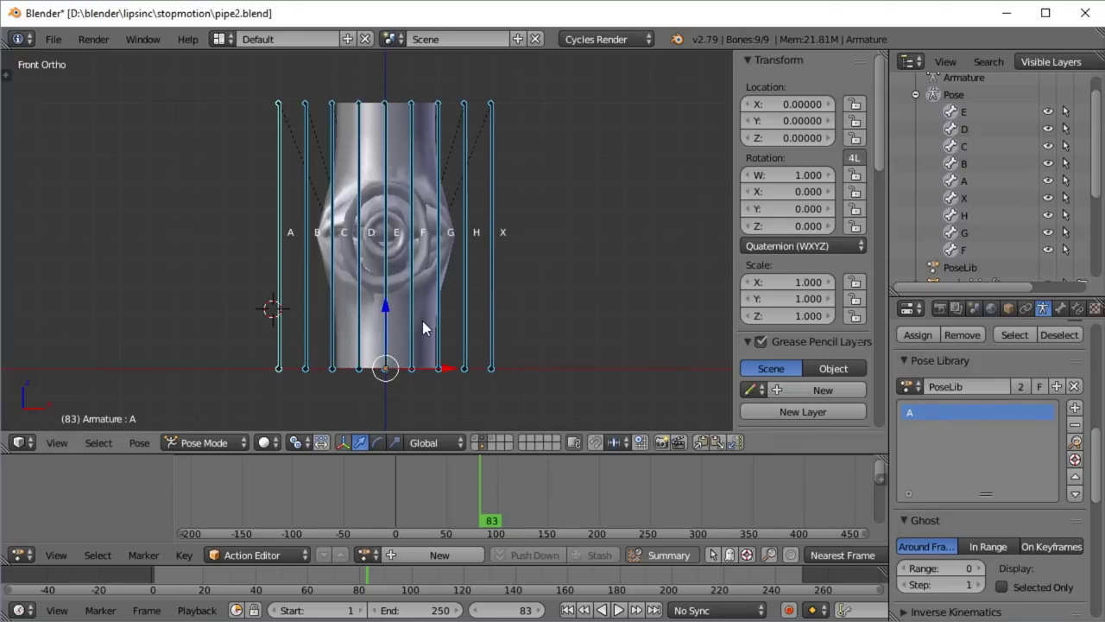
pyautogui.keyDown('shift'); pyautogui.rightClick(308, 262); pyautogui.keyUp('shift')
pyautogui.keyDown('shift'); pyautogui.rightClick(308, 262); pyautogui.keyUp('shift')
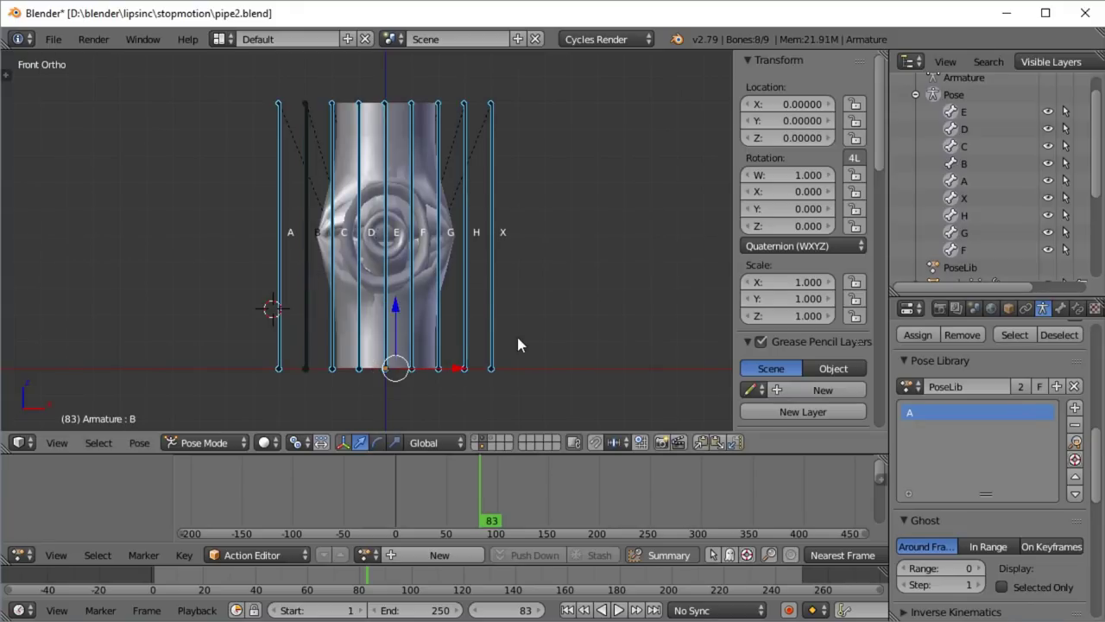
pyautogui.press('s')
pyautogui.press('0')
pyautogui.press('Return')
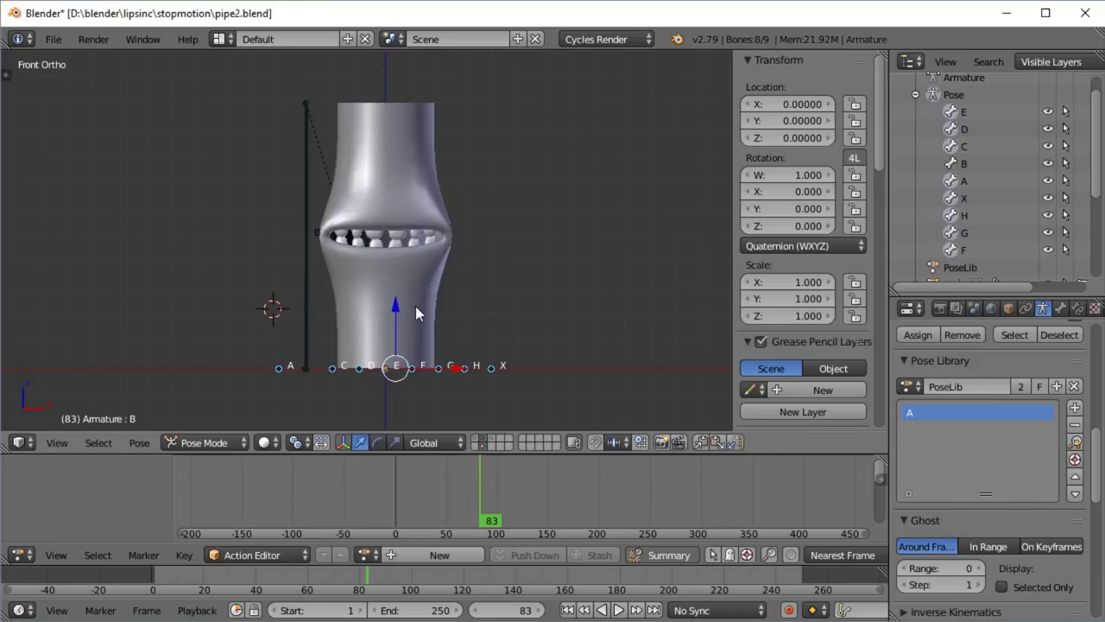
pyautogui.press('a')
pyautogui.press('a')
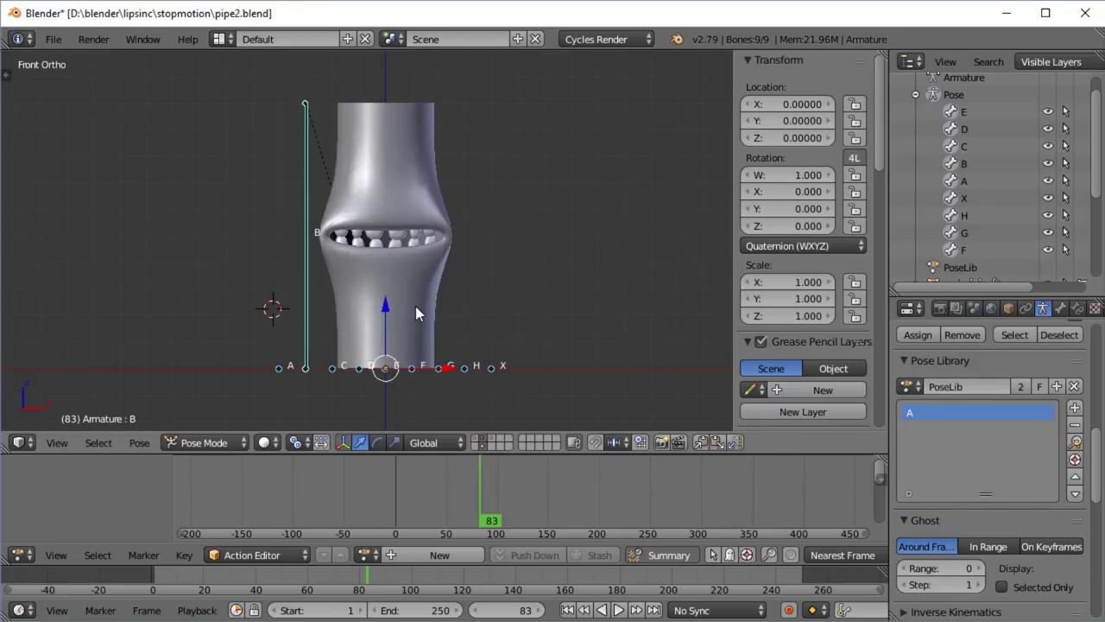
pyautogui.click(1074, 407)
pyautogui.click(1010, 407)
pyautogui.write('B')
pyautogui.press('Return')
# - Isolate bone C by scaling the others to 0 and save it as pose C
pyautogui.hotkey('alt', 's')
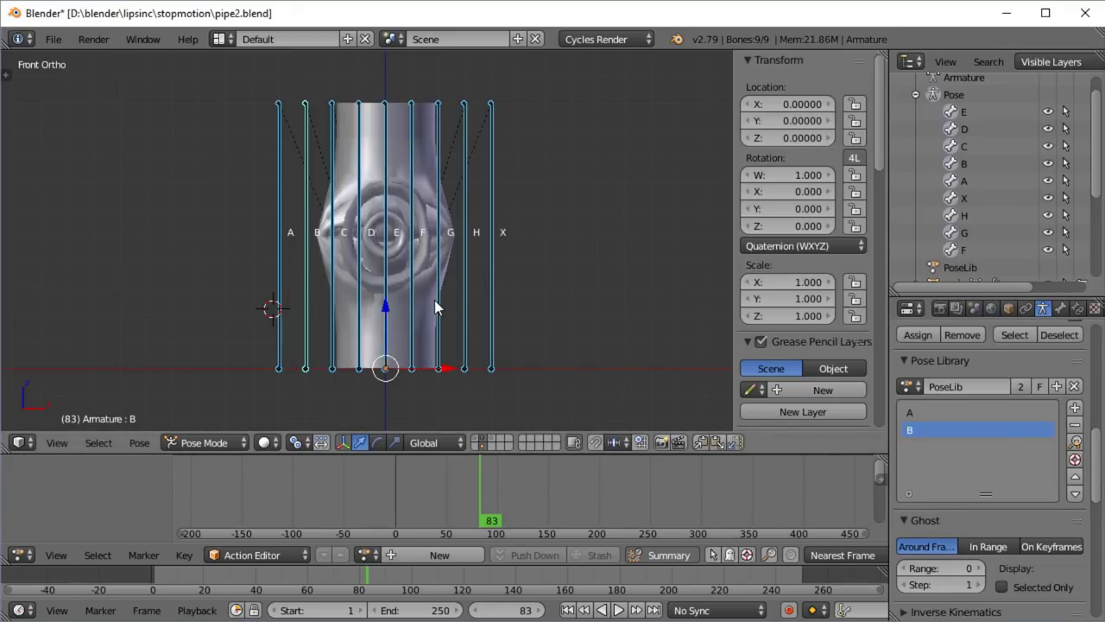
pyautogui.keyDown('shift'); pyautogui.click(334, 266); pyautogui.keyUp('shift')
pyautogui.keyDown('shift'); pyautogui.click(334, 266); pyautogui.keyUp('shift')
pyautogui.press('s')
pyautogui.press('0')
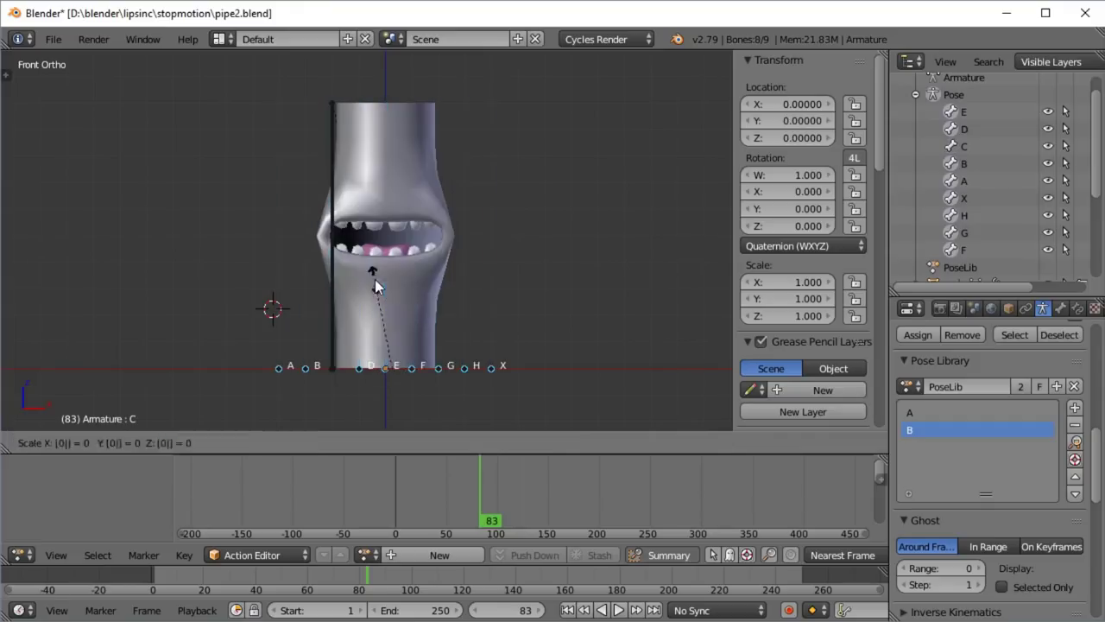
pyautogui.press('Return')
pyautogui.press('a')
pyautogui.press('a')
pyautogui.click(1075, 408)
pyautogui.click(985, 409)
pyautogui.doubleClick(931, 448)
pyautogui.write('C')
pyautogui.press('Return')
# - Isolate bone D by scaling the others to 0 and save it as pose D
pyautogui.hotkey('alt', 's')
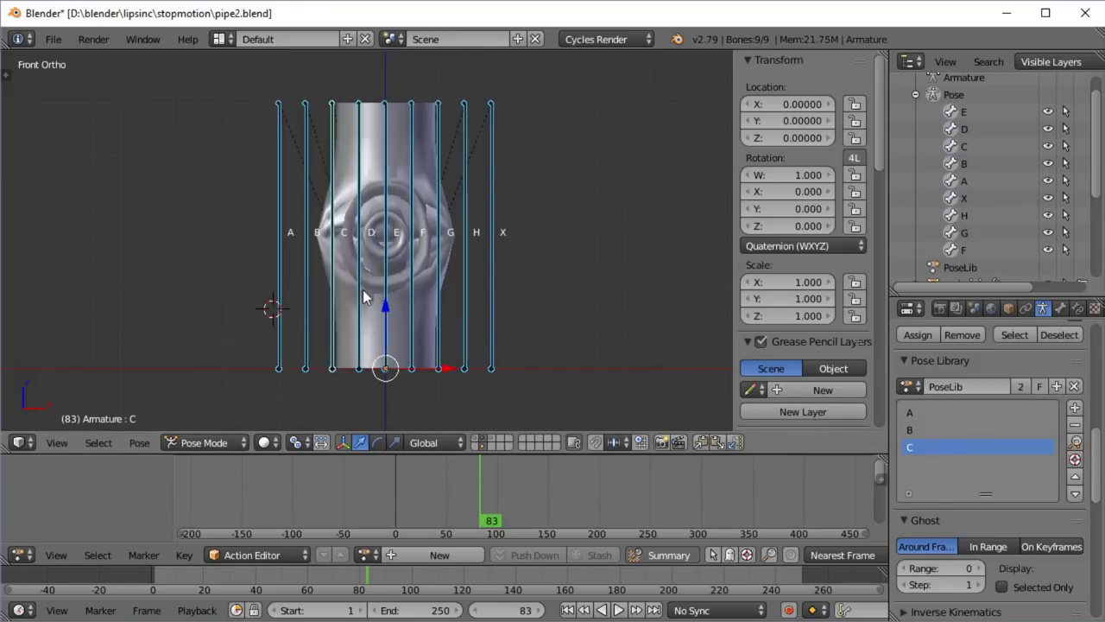
pyautogui.keyDown('shift'); pyautogui.click(359, 289); pyautogui.keyUp('shift')
pyautogui.keyDown('shift'); pyautogui.click(359, 290); pyautogui.keyUp('shift')
pyautogui.press('s')
pyautogui.press('0')
pyautogui.press('Return')
pyautogui.press('a')
pyautogui.press('a')
pyautogui.click(1075, 408)
pyautogui.click(984, 409)
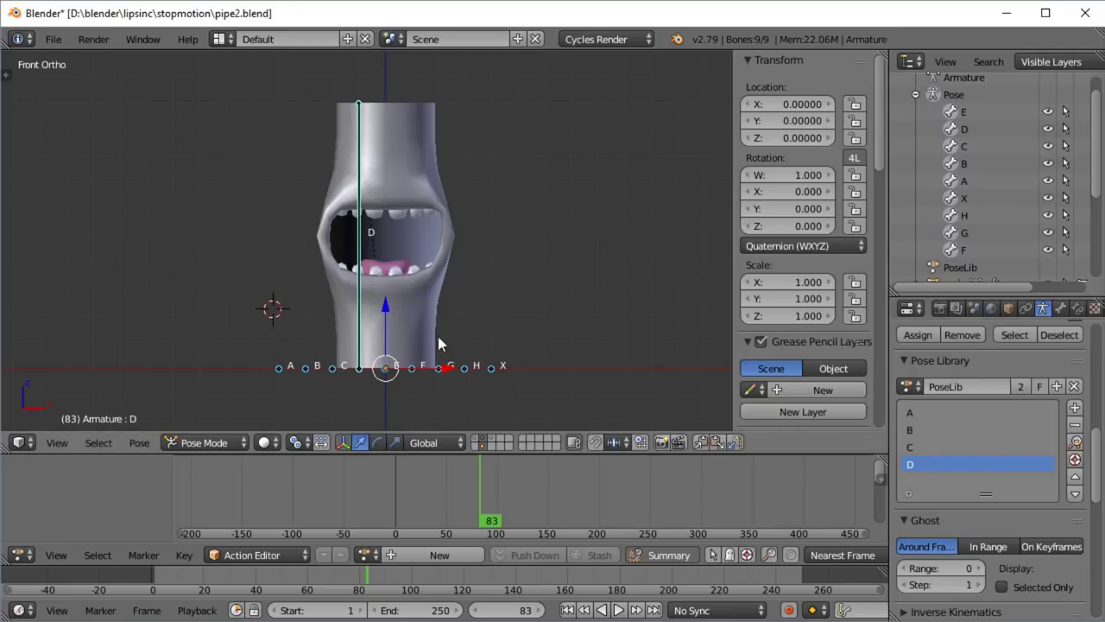
# - Isolate bone E by scaling the others to 0 and save it as pose E
pyautogui.hotkey('alt', 's')
pyautogui.keyDown('shift'); pyautogui.click(385, 259); pyautogui.keyUp('shift')
pyautogui.keyDown('shift'); pyautogui.click(385, 259); pyautogui.keyUp('shift')
pyautogui.press('s')
pyautogui.press('0')
pyautogui.press('Return')
pyautogui.press('a')
pyautogui.press('a')
pyautogui.click(1075, 408)
pyautogui.click(984, 420)
pyautogui.doubleClick(931, 481)
pyautogui.write('E')
# - Isolate bone F by scaling the others to 0 and save it as pose F
pyautogui.hotkey('alt', 's')
pyautogui.keyDown('shift'); pyautogui.click(413, 259); pyautogui.keyUp('shift')
pyautogui.keyDown('shift'); pyautogui.click(413, 259); pyautogui.keyUp('shift')
pyautogui.press('s')
pyautogui.press('0')
pyautogui.press('Return')
pyautogui.click(1075, 408)
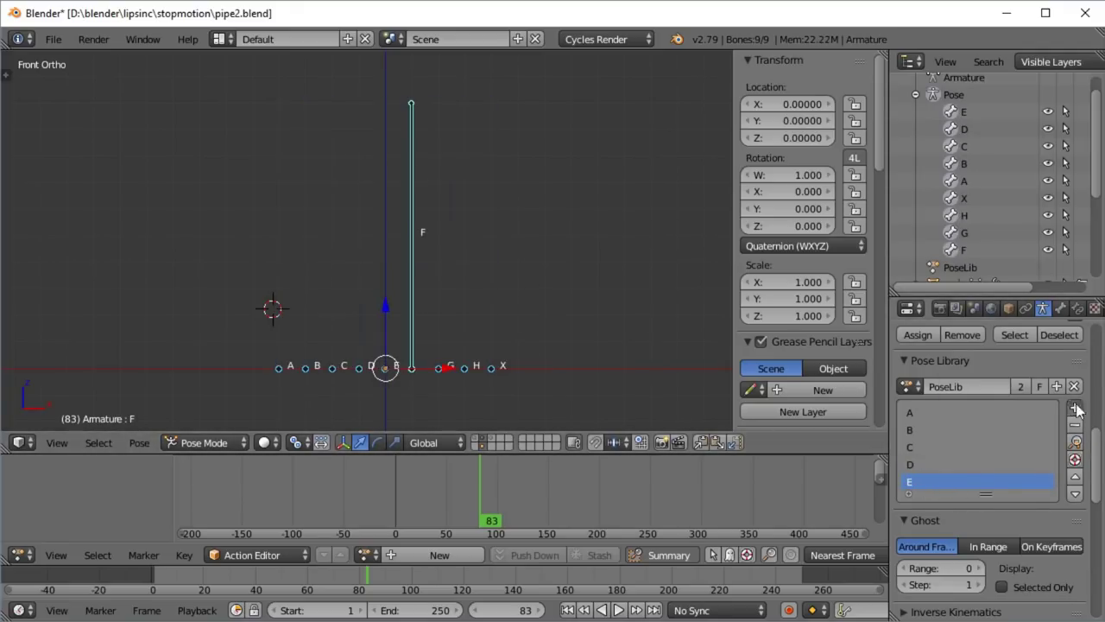
pyautogui.click(1001, 403)
# - Isolate bone G by scaling the others to 0 and save it as pose G
pyautogui.hotkey('alt', 's')
pyautogui.keyDown('shift'); pyautogui.click(446, 288); pyautogui.keyUp('shift')
pyautogui.keyDown('shift'); pyautogui.click(445, 289); pyautogui.keyUp('shift')
pyautogui.press('s')
pyautogui.press('0')
pyautogui.press('Return')
pyautogui.click(1075, 407)
pyautogui.click(1002, 402)
pyautogui.scroll(3, 1002, 462)
pyautogui.press('a')
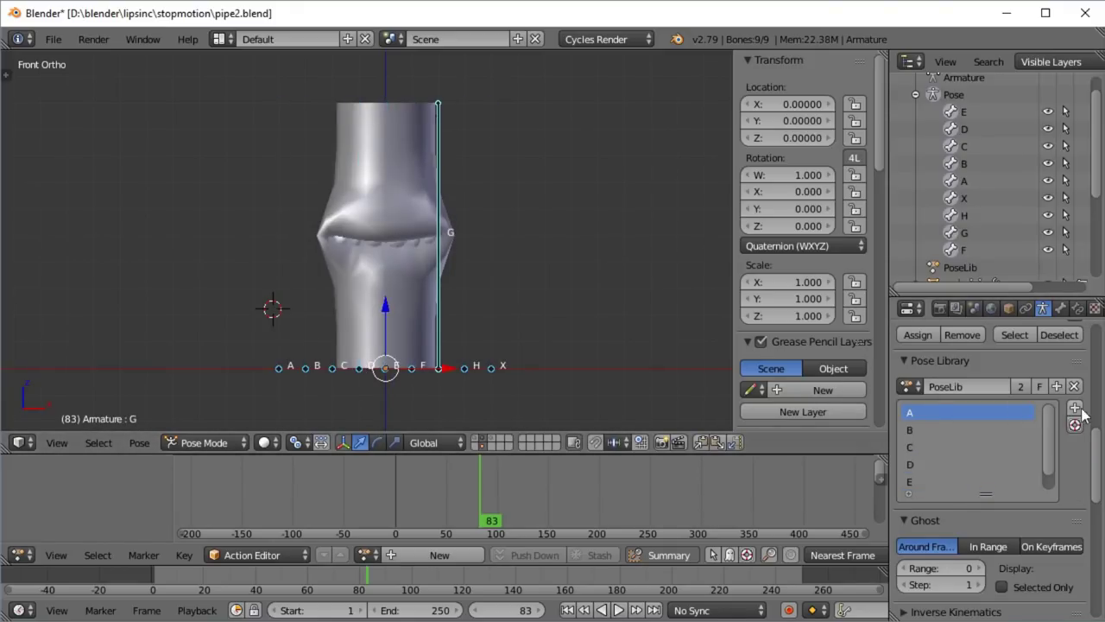
pyautogui.click(1075, 407)
pyautogui.click(1002, 402)
# - Isolate bone H by scaling the others to 0 and save it as pose H
pyautogui.hotkey('alt', 's')
pyautogui.keyDown('shift'); pyautogui.click(464, 311); pyautogui.keyUp('shift')
pyautogui.keyDown('shift'); pyautogui.click(464, 310); pyautogui.keyUp('shift')
pyautogui.press('s')
pyautogui.press('0')
pyautogui.press('Return')
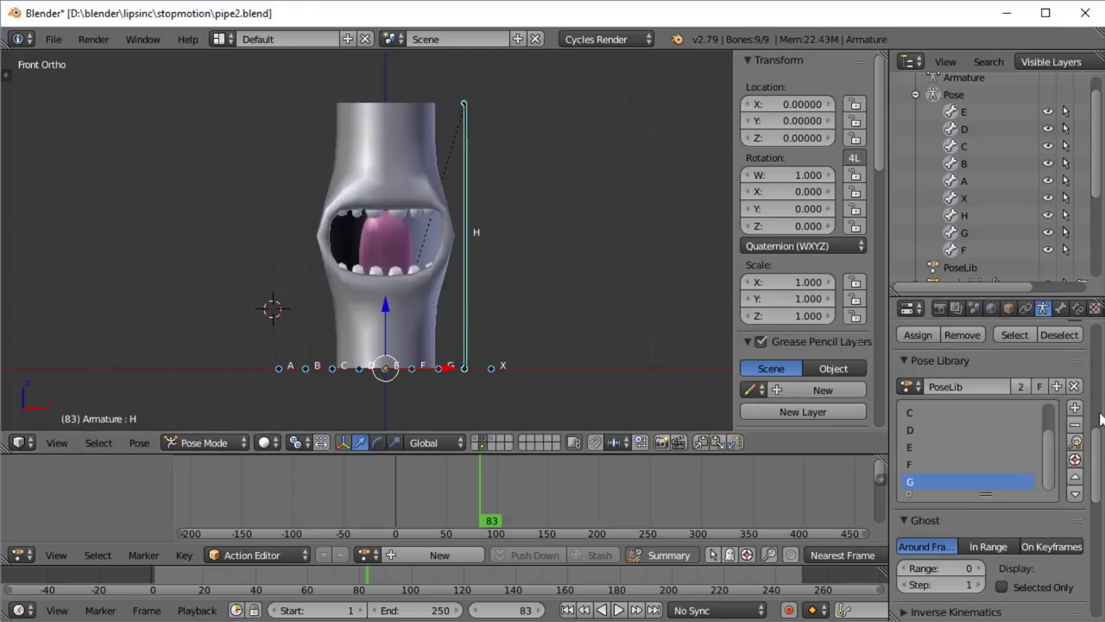
pyautogui.click(1075, 408)
pyautogui.click(1001, 403)
pyautogui.hotkey('alt', 's')
# - Isolate bone X by scaling the other bones to 0 and save it as pose X
pyautogui.keyDown('shift'); pyautogui.click(492, 294); pyautogui.keyUp('shift')
pyautogui.keyDown('shift'); pyautogui.click(492, 294); pyautogui.keyUp('shift')
pyautogui.press('s')
pyautogui.press('0')
pyautogui.press('Return')
pyautogui.click(1075, 407)
pyautogui.click(1002, 403)
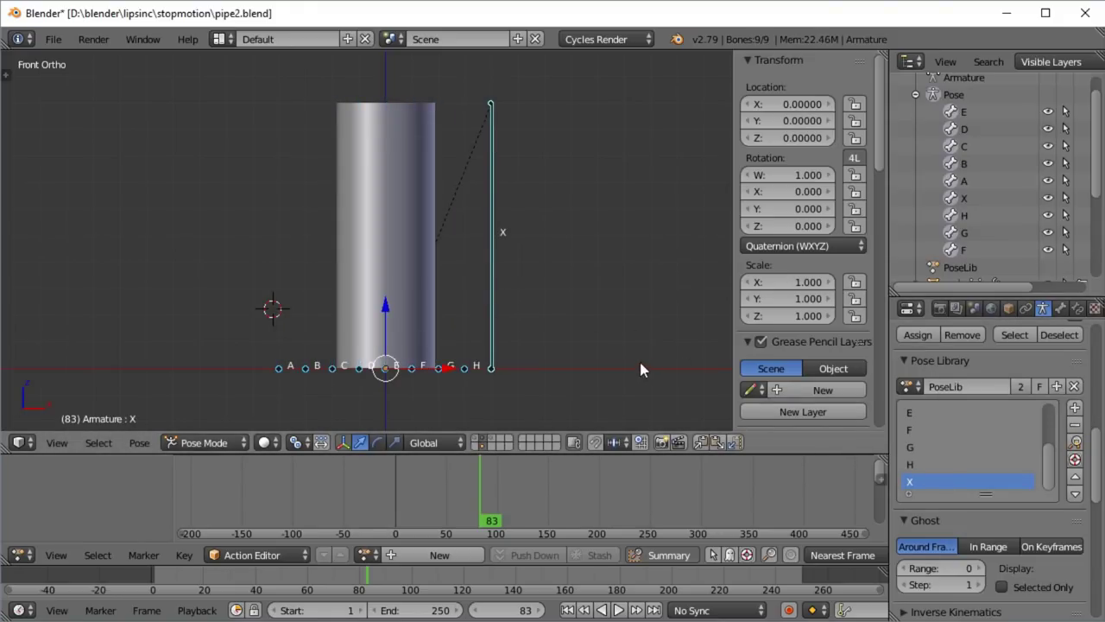
# - Enlarge the Pose Library list to show A–X, then apply poses A and B
pyautogui.moveTo(1050, 451); pyautogui.dragTo(1052, 421)
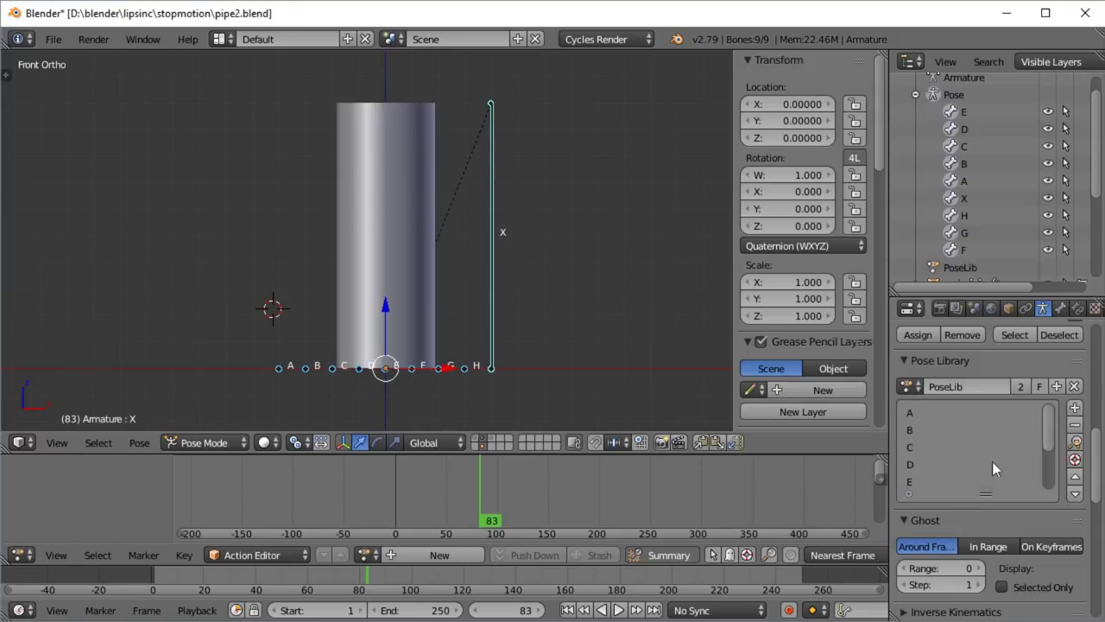
pyautogui.moveTo(993, 293); pyautogui.dragTo(993, 145)
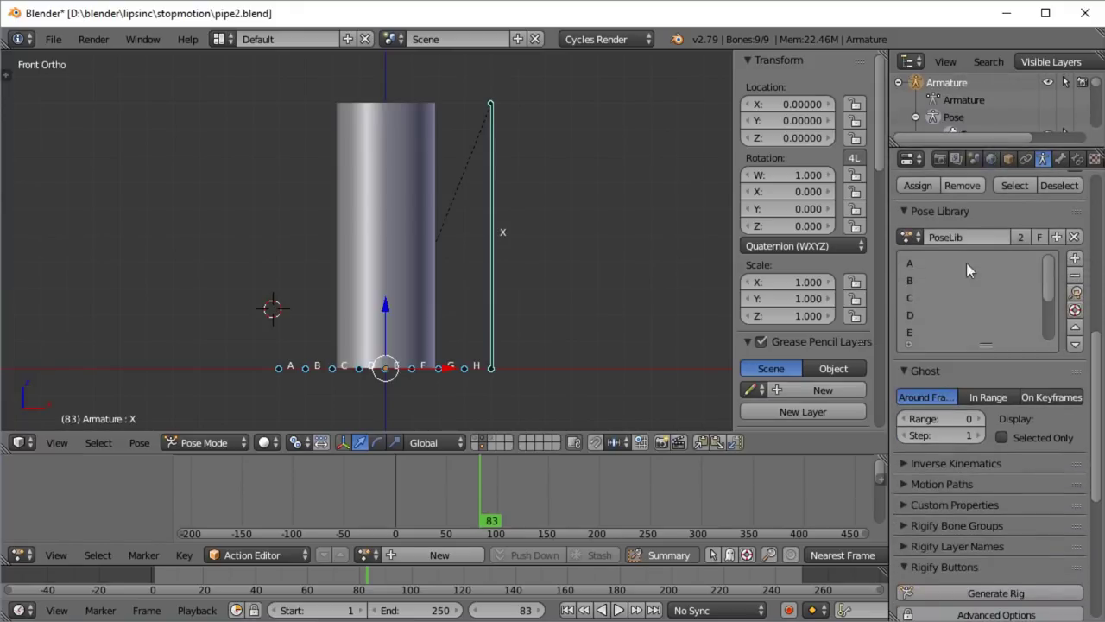
pyautogui.moveTo(984, 344); pyautogui.dragTo(986, 499)
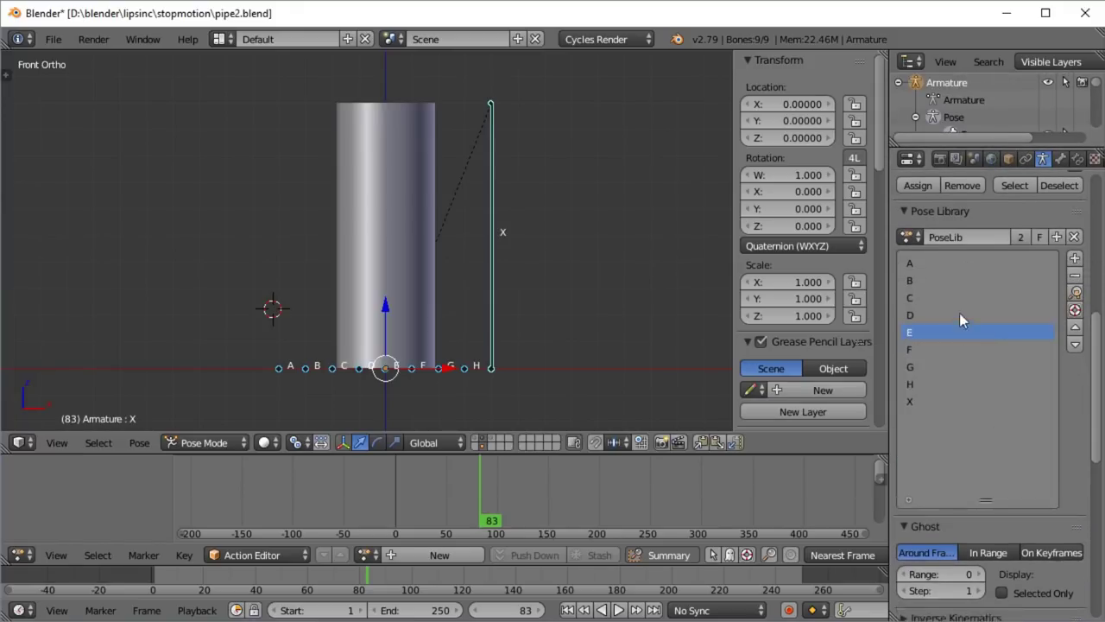
pyautogui.click(925, 264)
pyautogui.click(1075, 293)
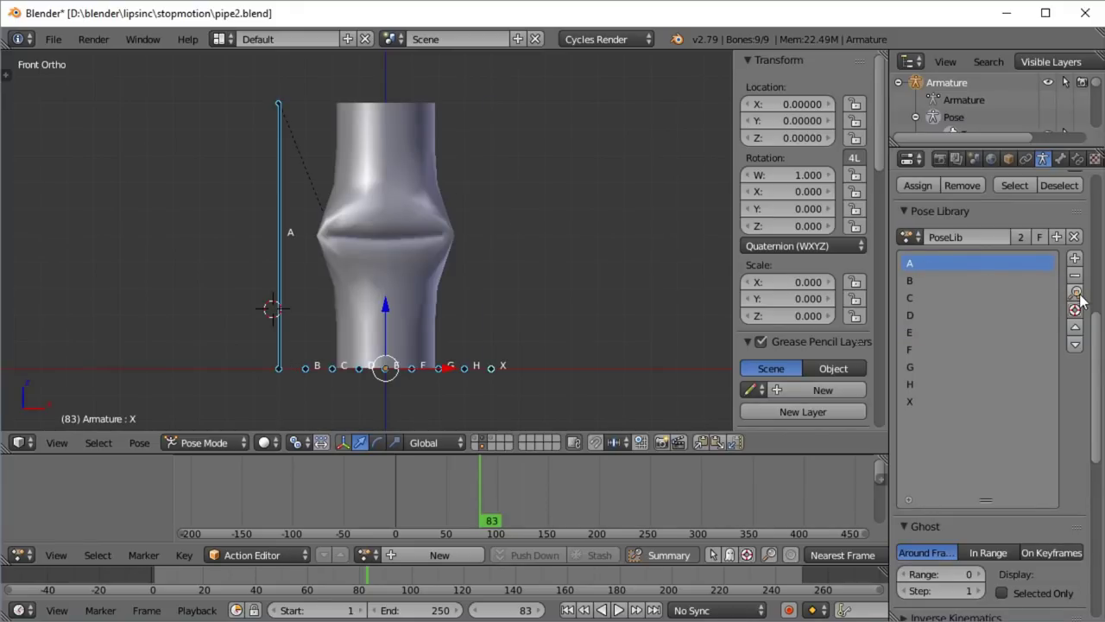
pyautogui.click(976, 280)
pyautogui.click(1075, 292)
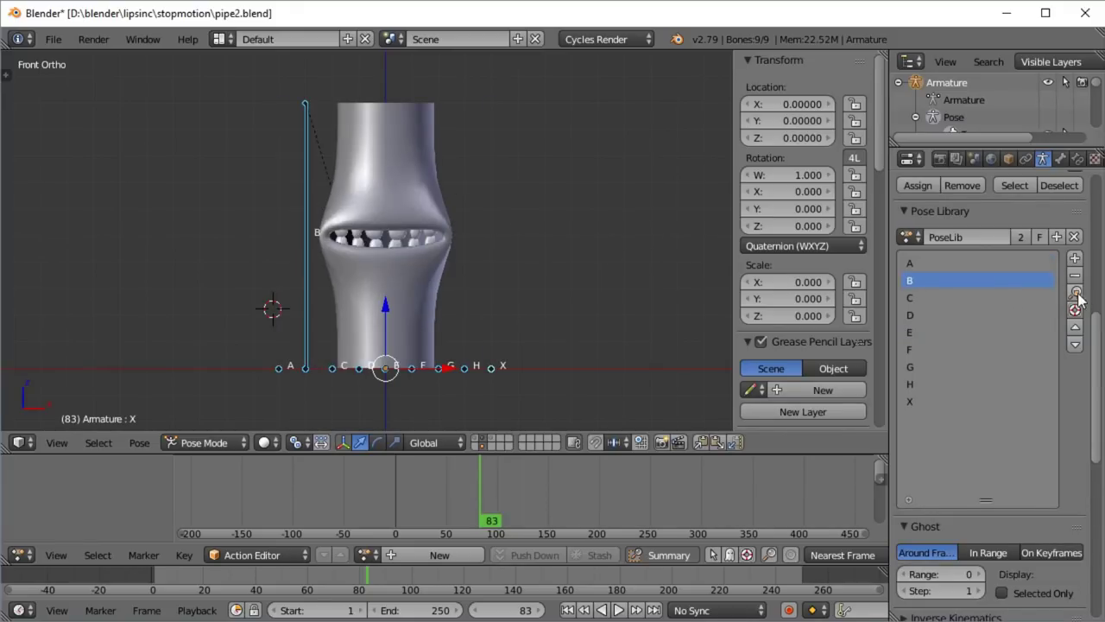
# - Apply poses E and F to the rig, then select pose E again
pyautogui.click(912, 331)
pyautogui.click(1075, 293)
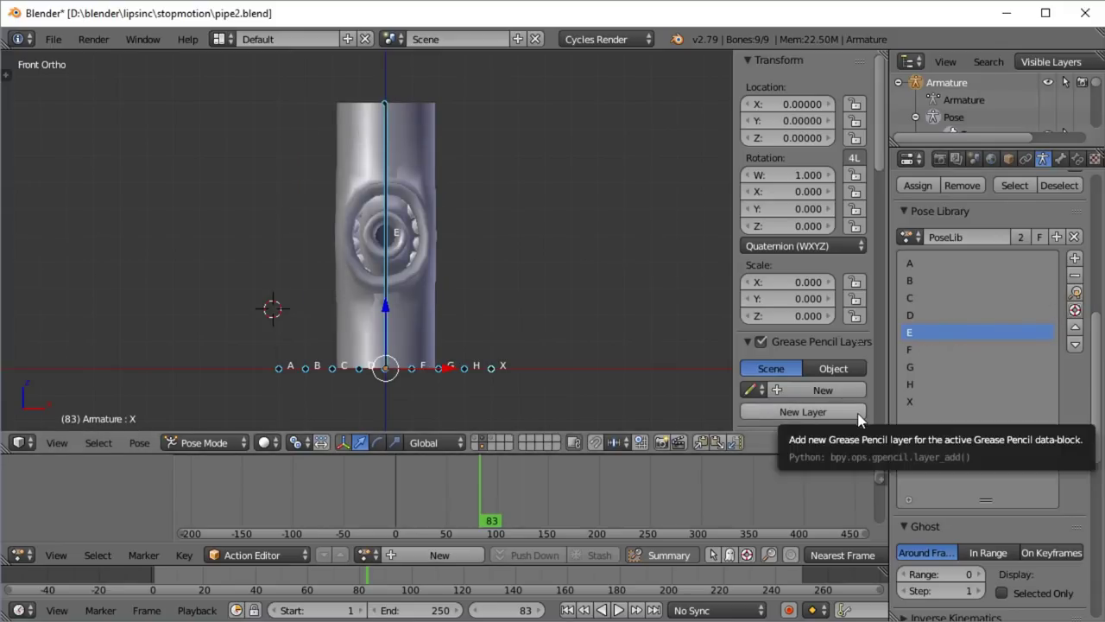
pyautogui.click(920, 349)
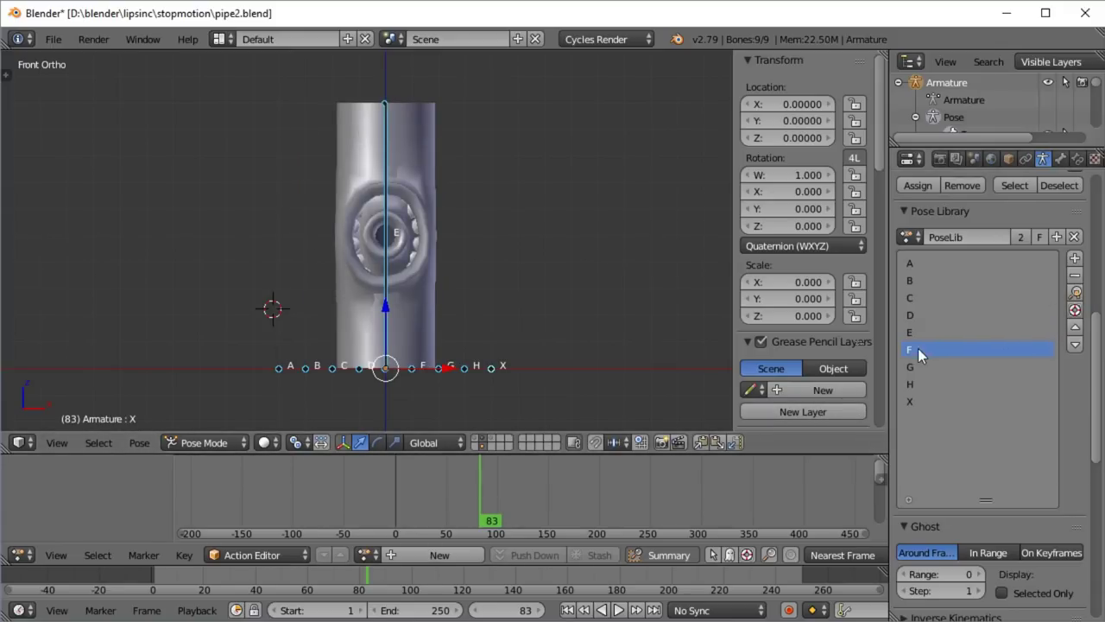
pyautogui.click(1075, 293)
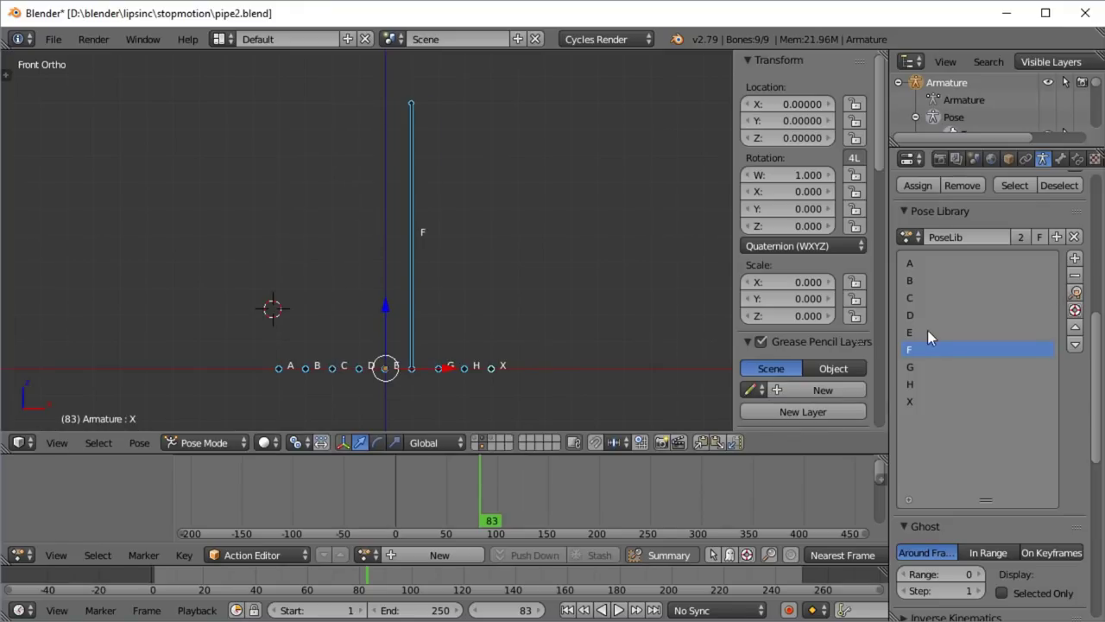
pyautogui.click(911, 332)
# - Apply pose E and select the pipe mouth mesh to inspect it
pyautogui.click(1075, 292)
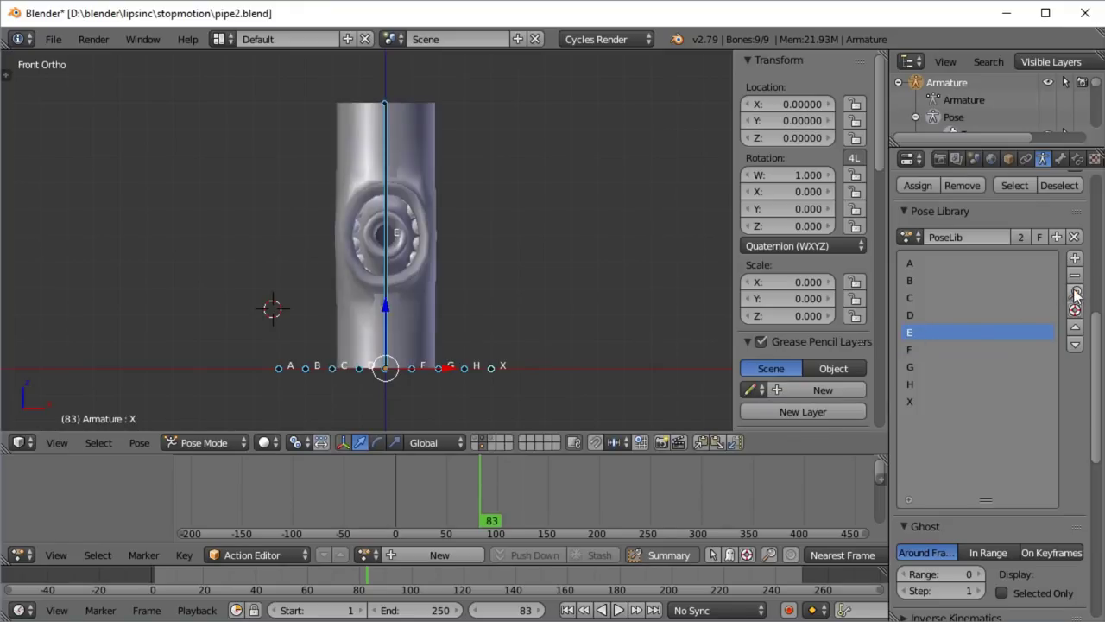
pyautogui.rightClick(373, 247)
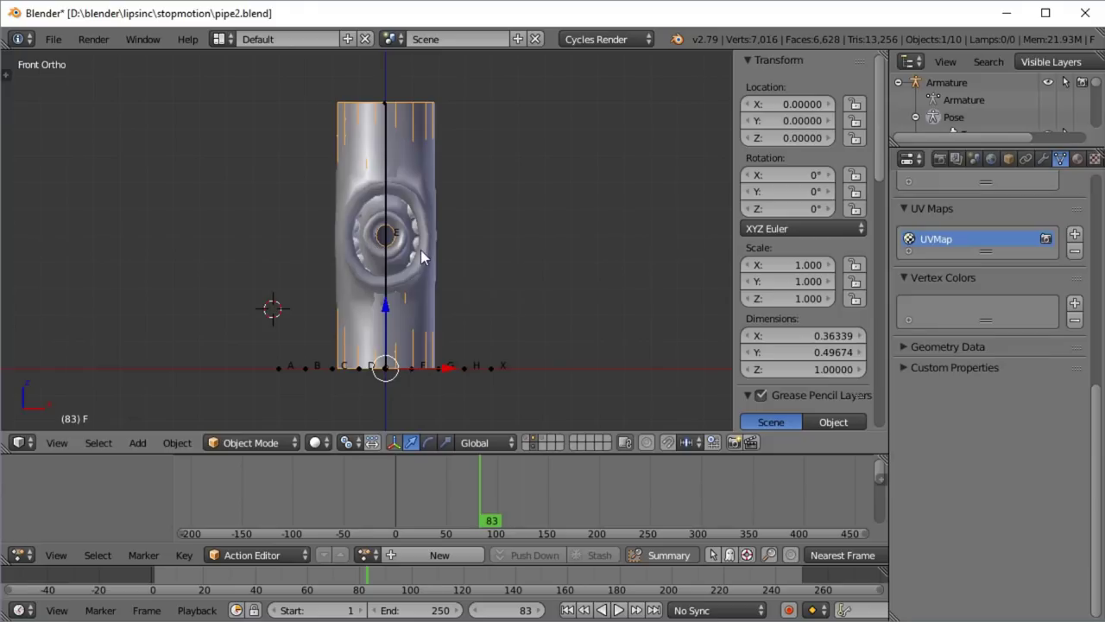
pyautogui.press('g')
pyautogui.press('Escape')
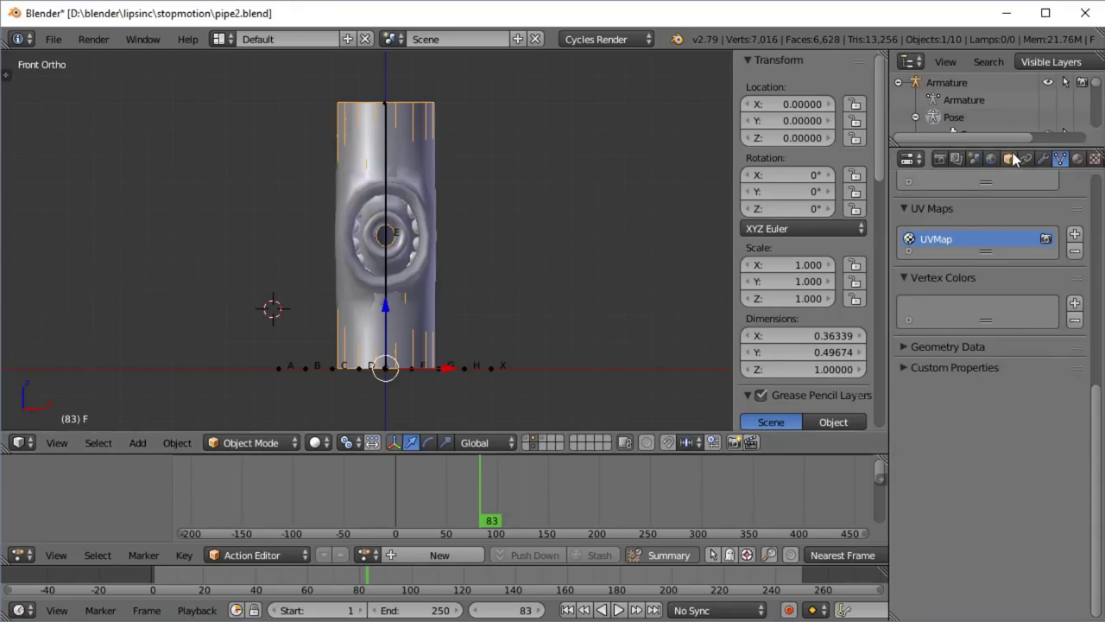
# - Select the F mesh in the outliner and clear its parent, keeping transformation
pyautogui.moveTo(1020, 148); pyautogui.dragTo(1020, 339)
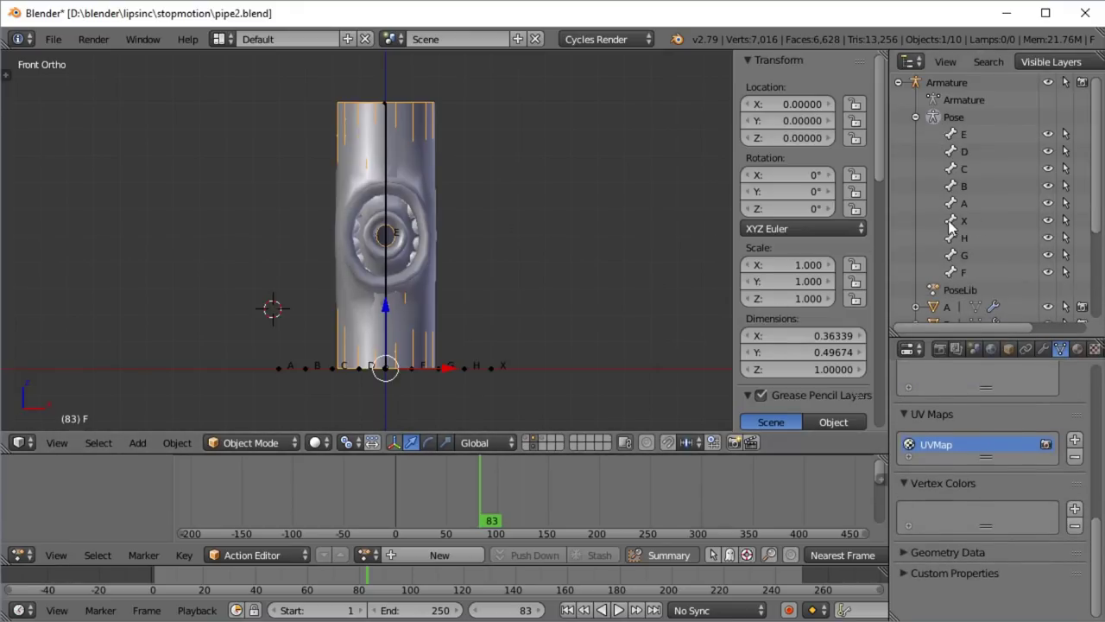
pyautogui.scroll(-5, 993, 242)
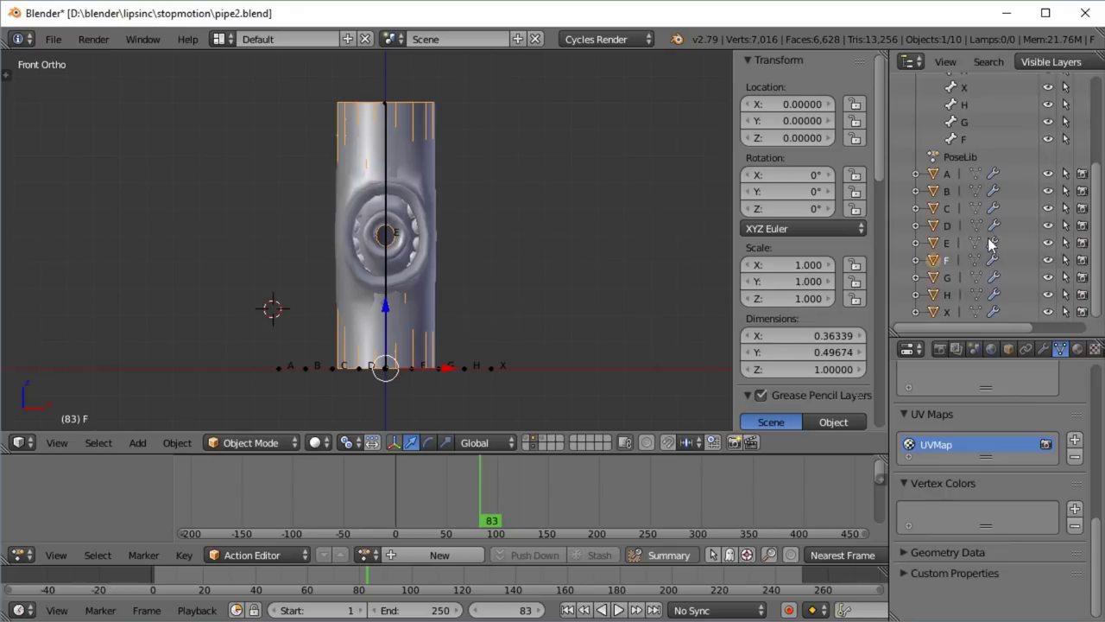
pyautogui.click(933, 259)
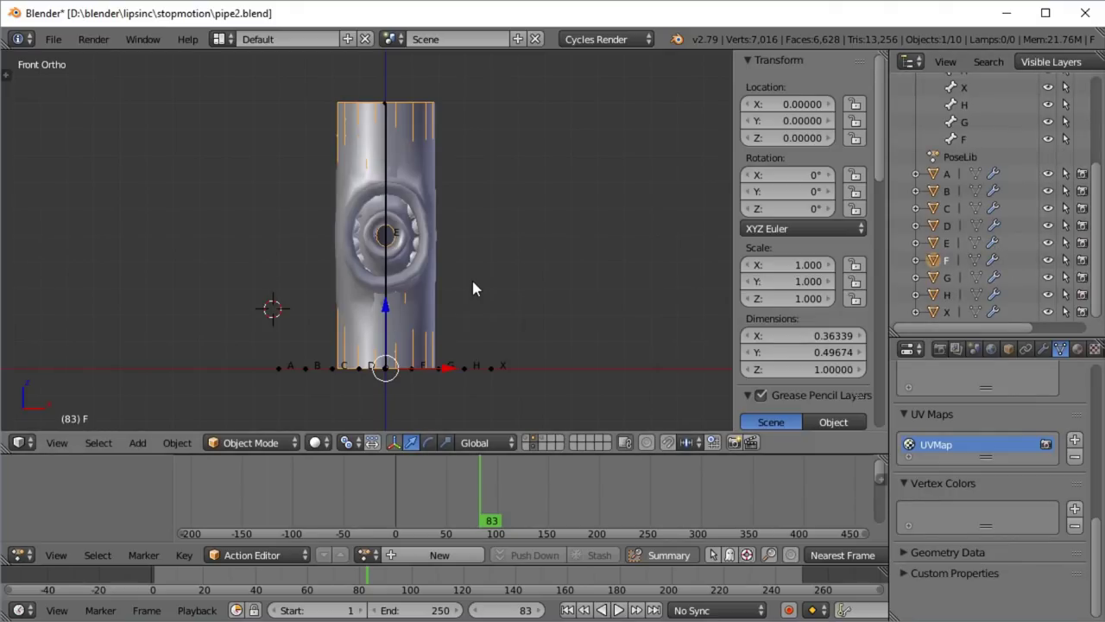
pyautogui.hotkey('alt', 'p')
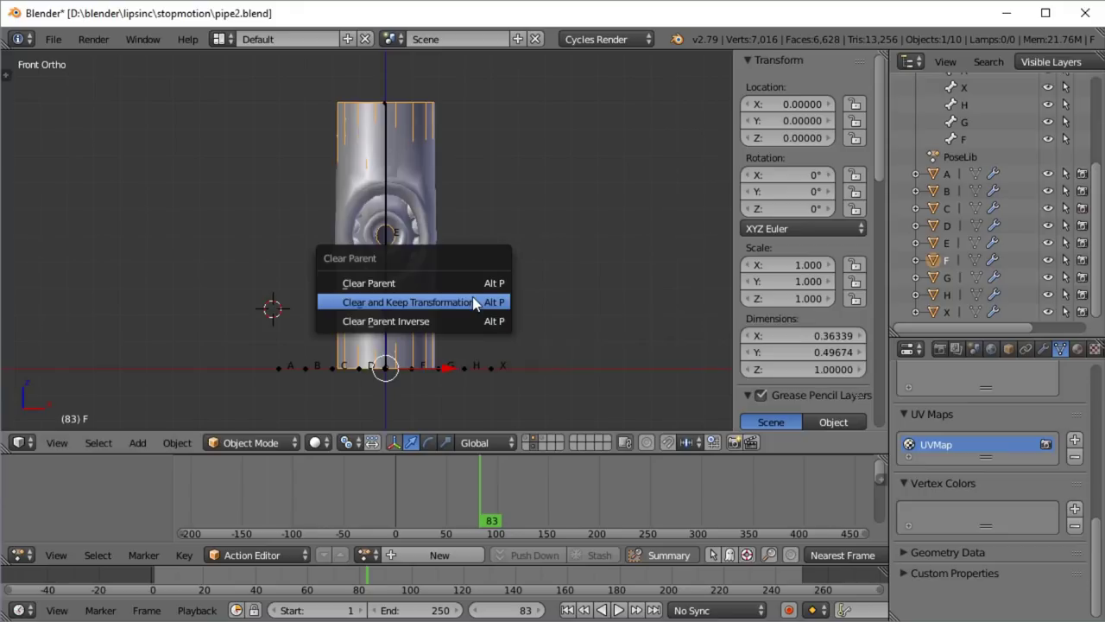
pyautogui.click(476, 304)
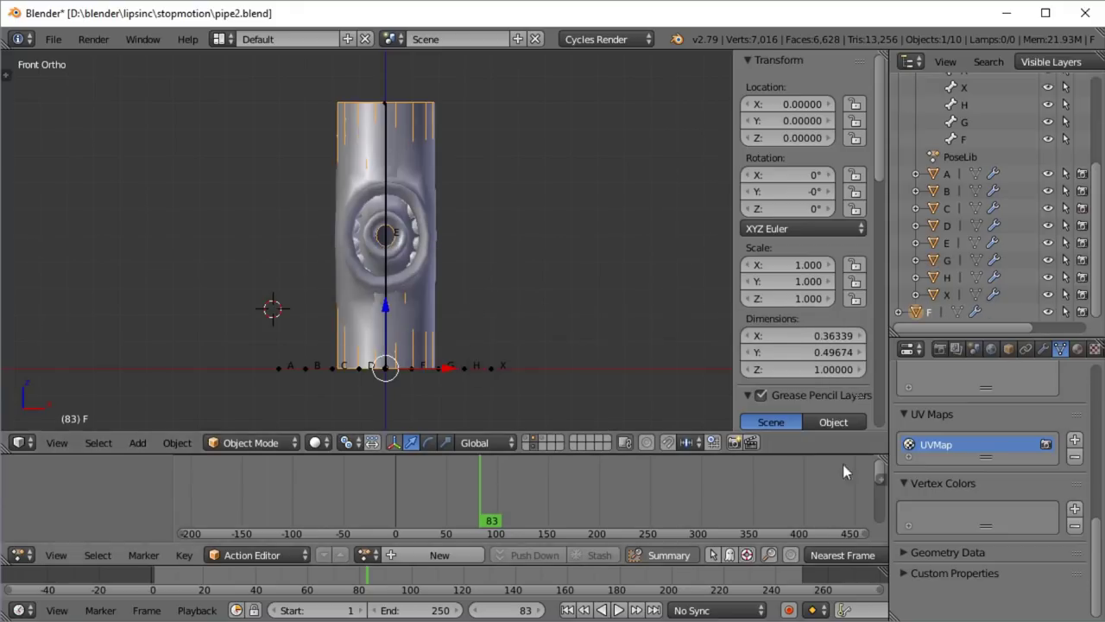
# - Put the armature in pose mode, select all bones and apply pose F
pyautogui.scroll(1, 983, 404)
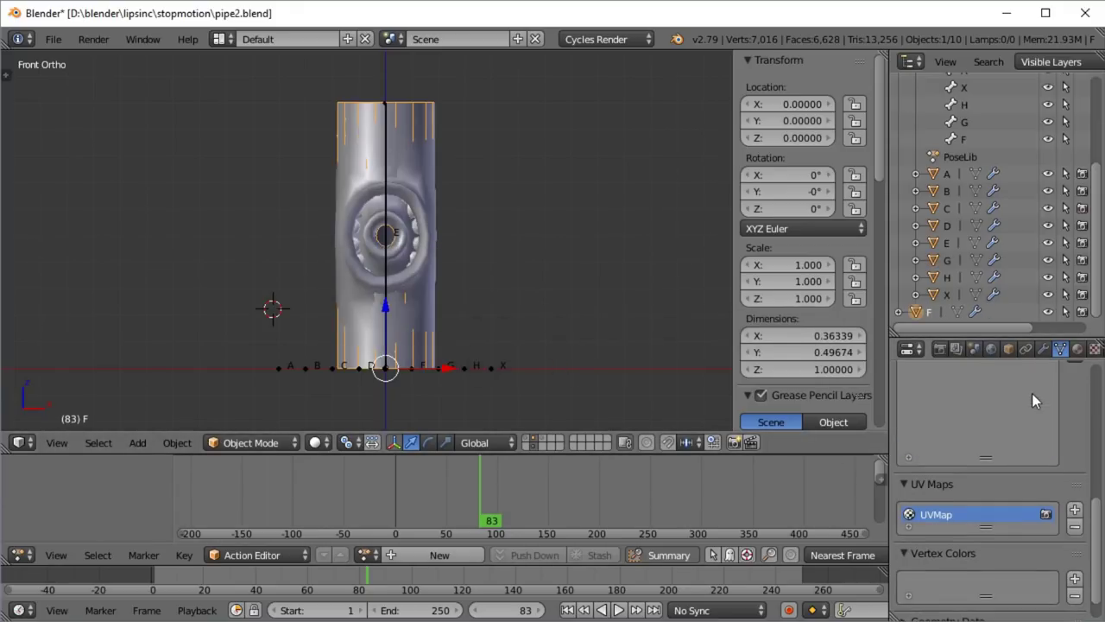
pyautogui.rightClick(496, 369)
pyautogui.hotkey('ctrl', 'Tab')
pyautogui.scroll(-5, 1001, 510)
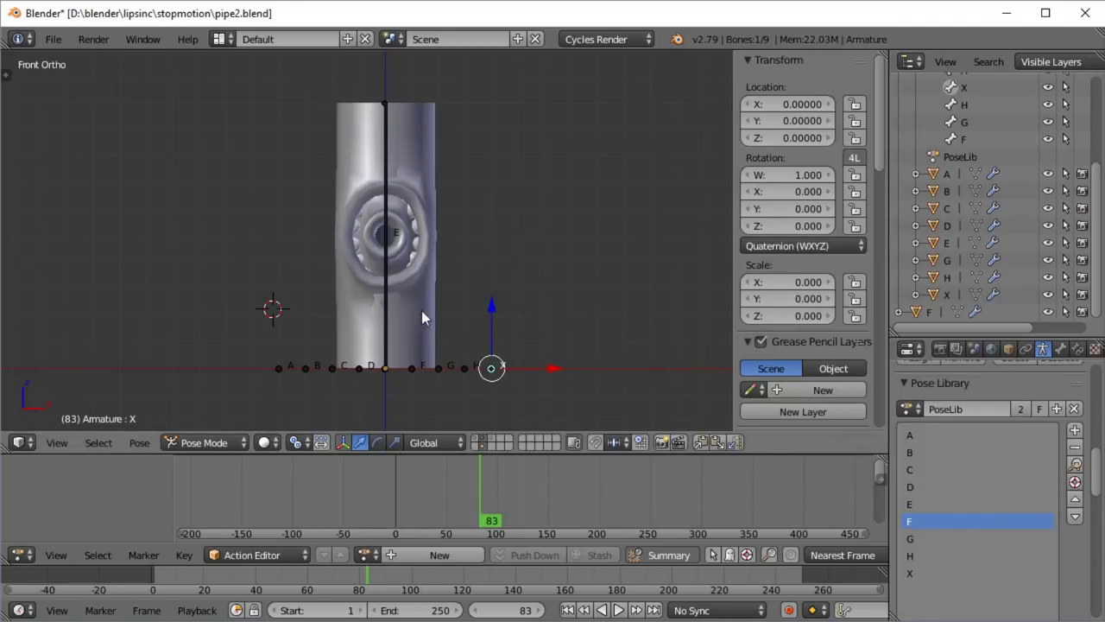
pyautogui.rightClick(389, 304)
pyautogui.press('a')
pyautogui.press('a')
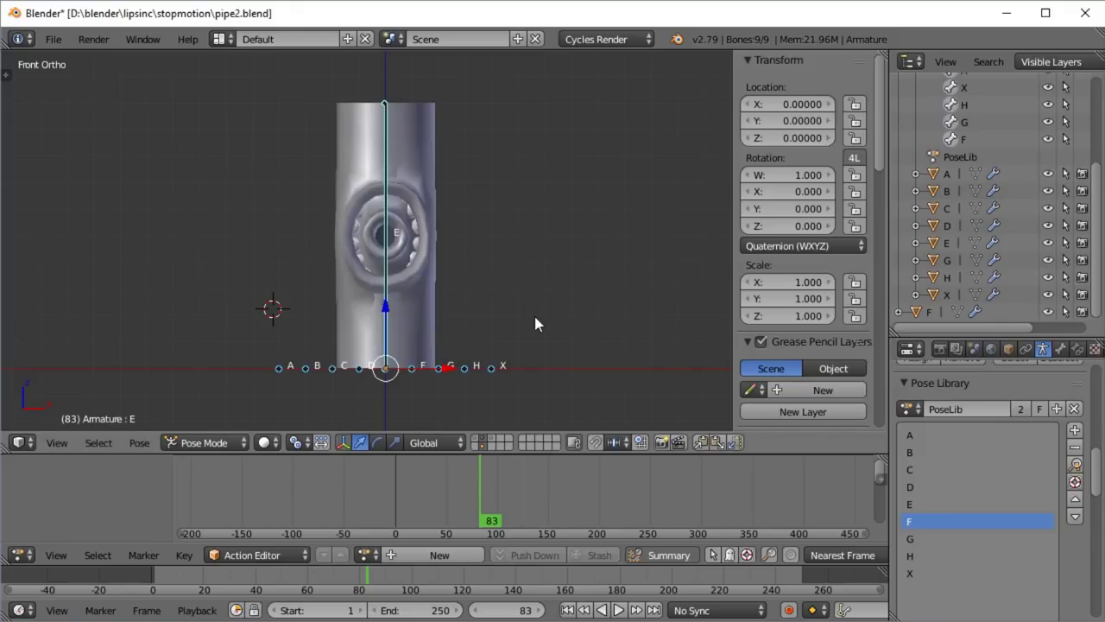
pyautogui.click(1075, 464)
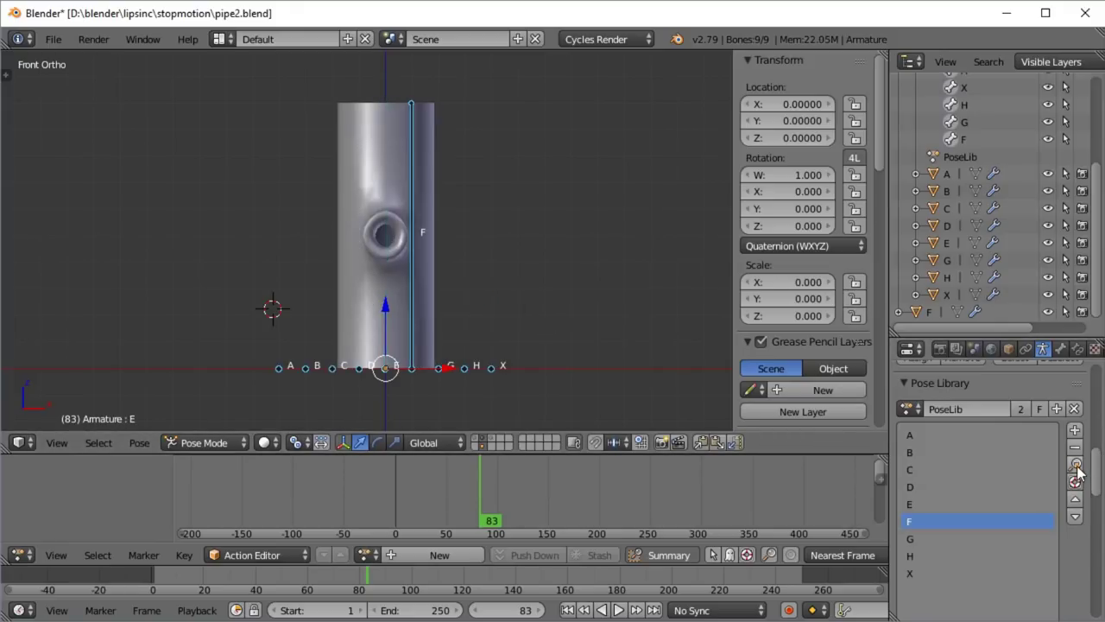
# - Parent the F mouth mesh to bone F using Ctrl+P Bone
pyautogui.rightClick(355, 243)
pyautogui.rightClick(412, 274)
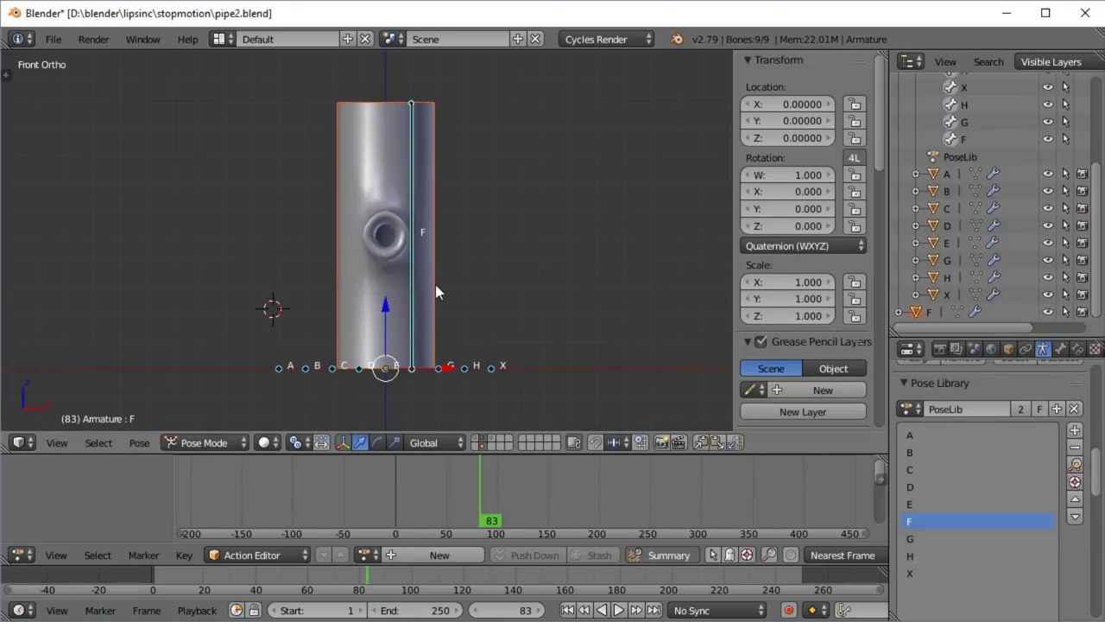
pyautogui.hotkey('ctrl', 'p')
pyautogui.click(435, 284)
pyautogui.hotkey('ctrl', 'p')
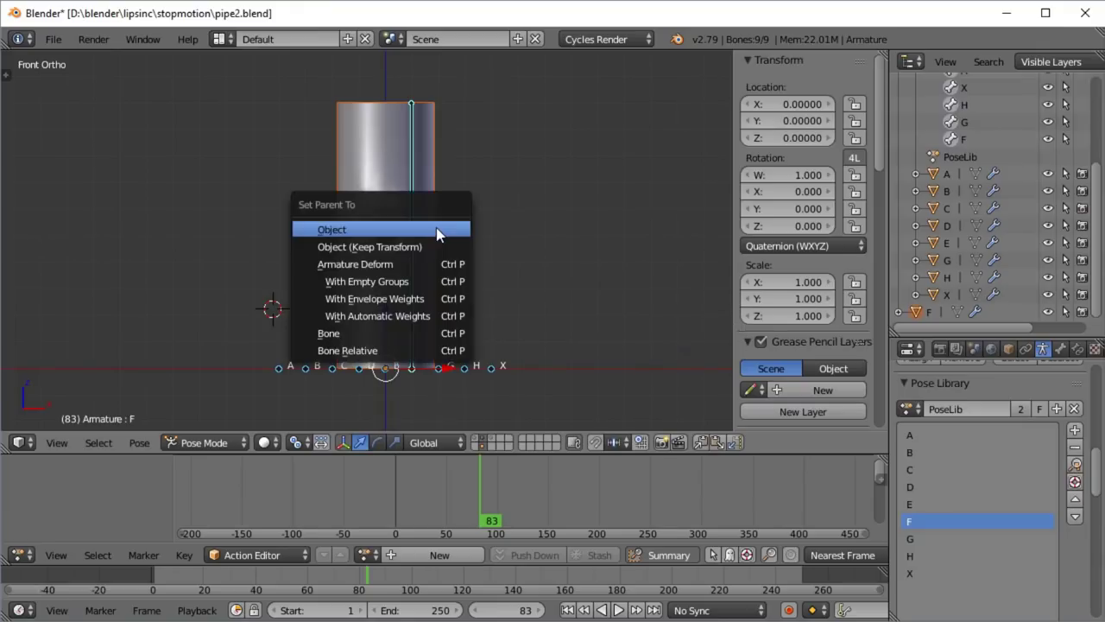
pyautogui.click(432, 335)
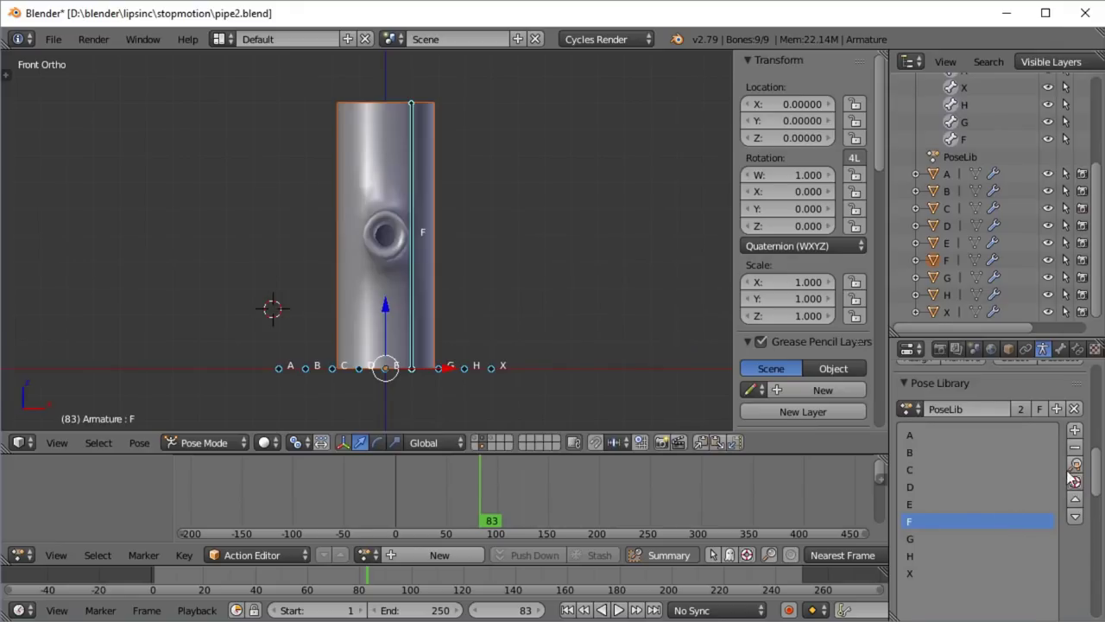
# - Test poses E, F, G, H and X on the rig, then save the blend file
pyautogui.click(953, 503)
pyautogui.click(1074, 464)
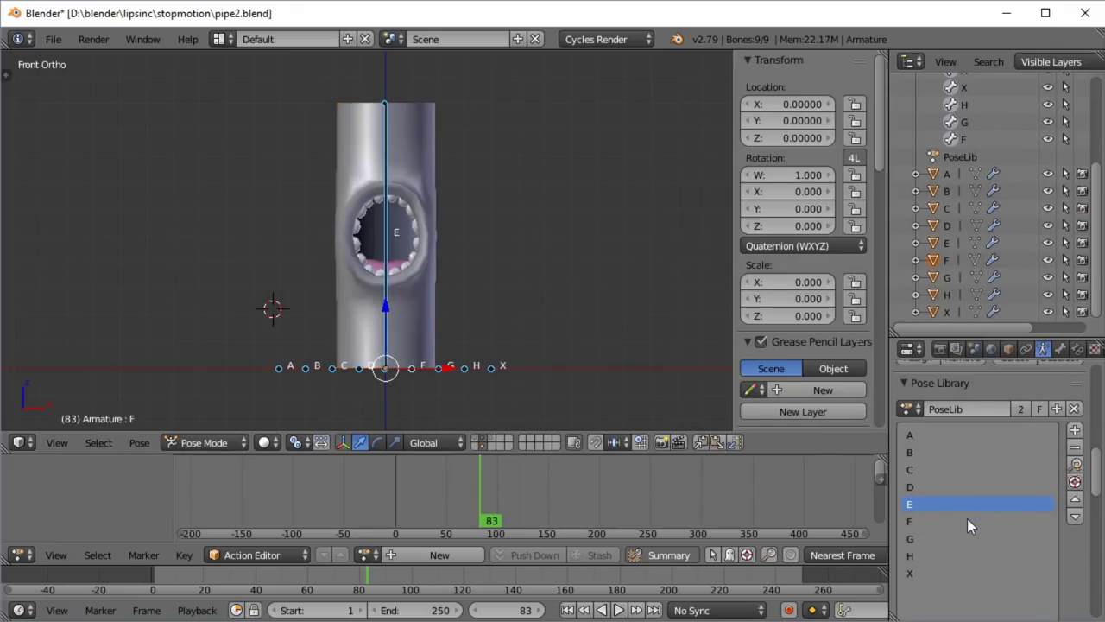
pyautogui.click(966, 521)
pyautogui.click(1075, 482)
pyautogui.click(978, 538)
pyautogui.click(1075, 466)
pyautogui.click(949, 555)
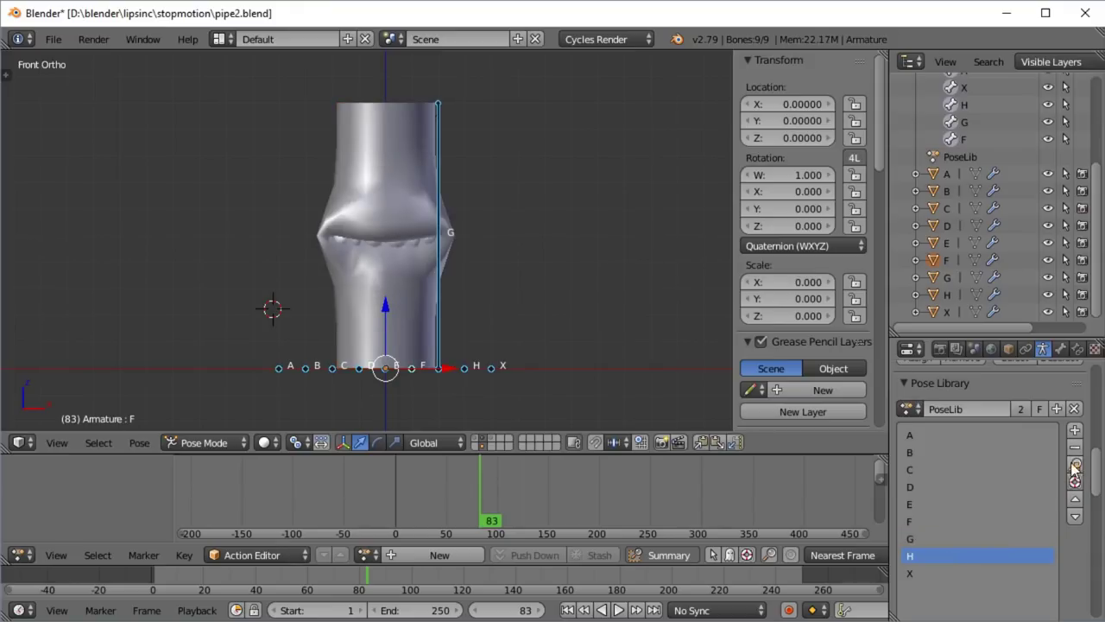
pyautogui.click(1075, 466)
pyautogui.click(950, 573)
pyautogui.click(1075, 466)
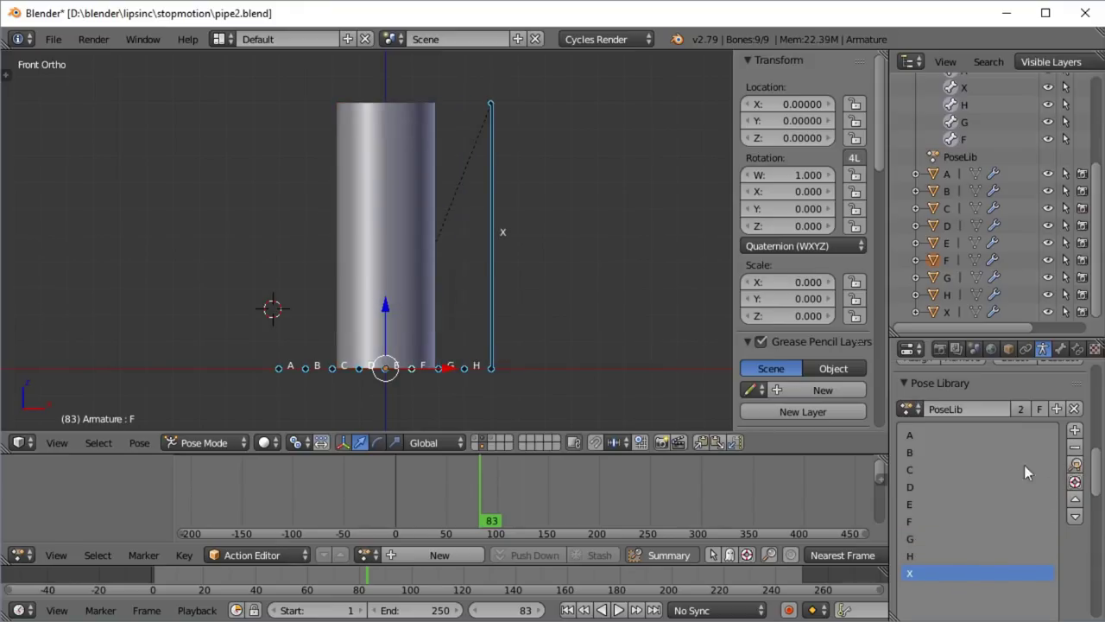
pyautogui.hotkey('ctrl', 's')
pyautogui.click(558, 255)
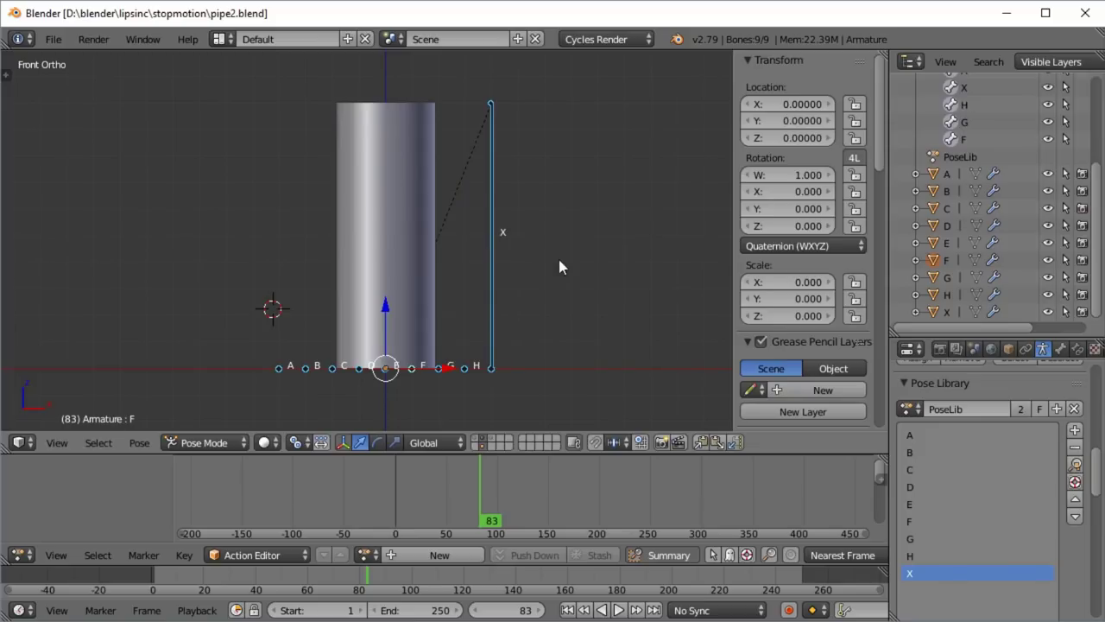
# - Review the Rhubarb Lipsync mouth pose dropdowns, keeping pose A for mouth shape A
pyautogui.moveTo(1041, 338); pyautogui.dragTo(1033, 127)
pyautogui.moveTo(1097, 315); pyautogui.dragTo(1096, 458)
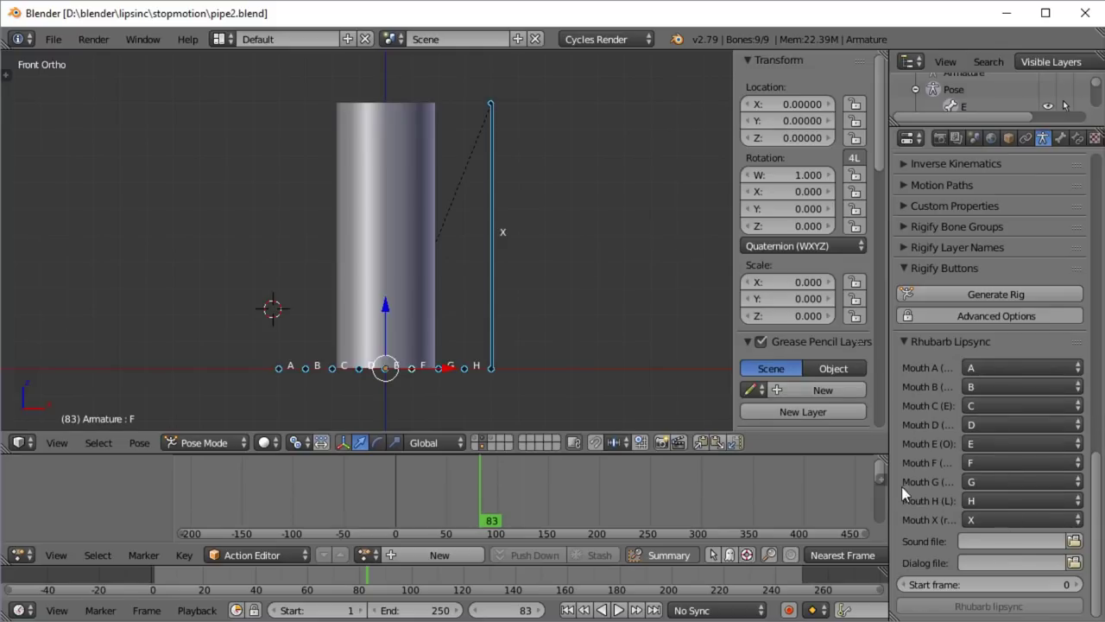
pyautogui.moveTo(885, 482); pyautogui.dragTo(816, 481)
pyautogui.click(1025, 369)
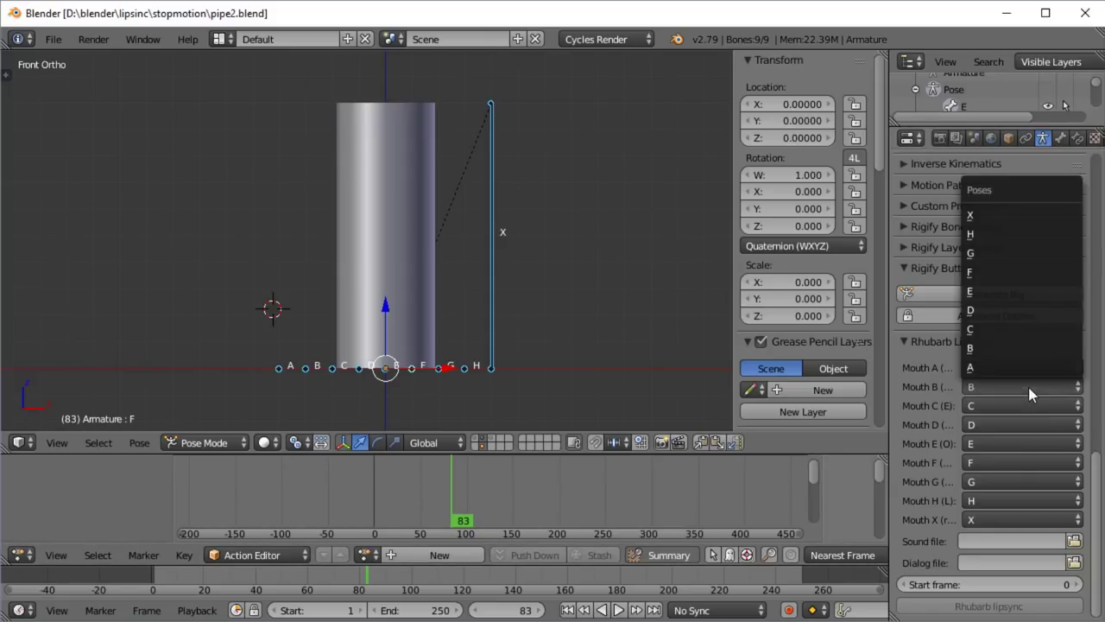
pyautogui.click(1019, 368)
pyautogui.click(1005, 406)
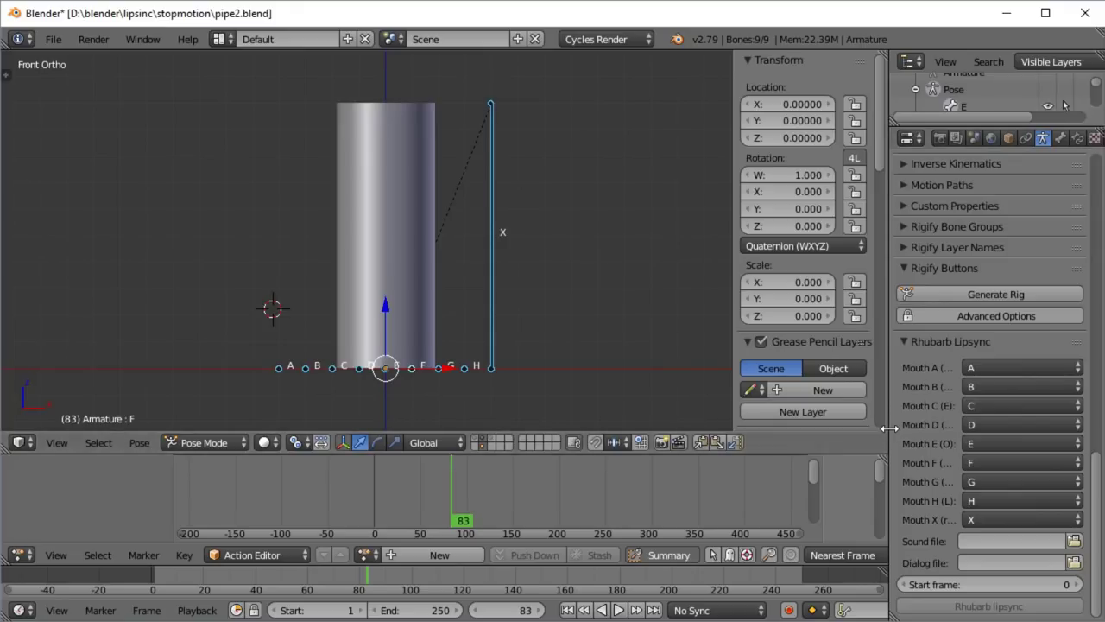
pyautogui.moveTo(889, 442); pyautogui.dragTo(772, 445)
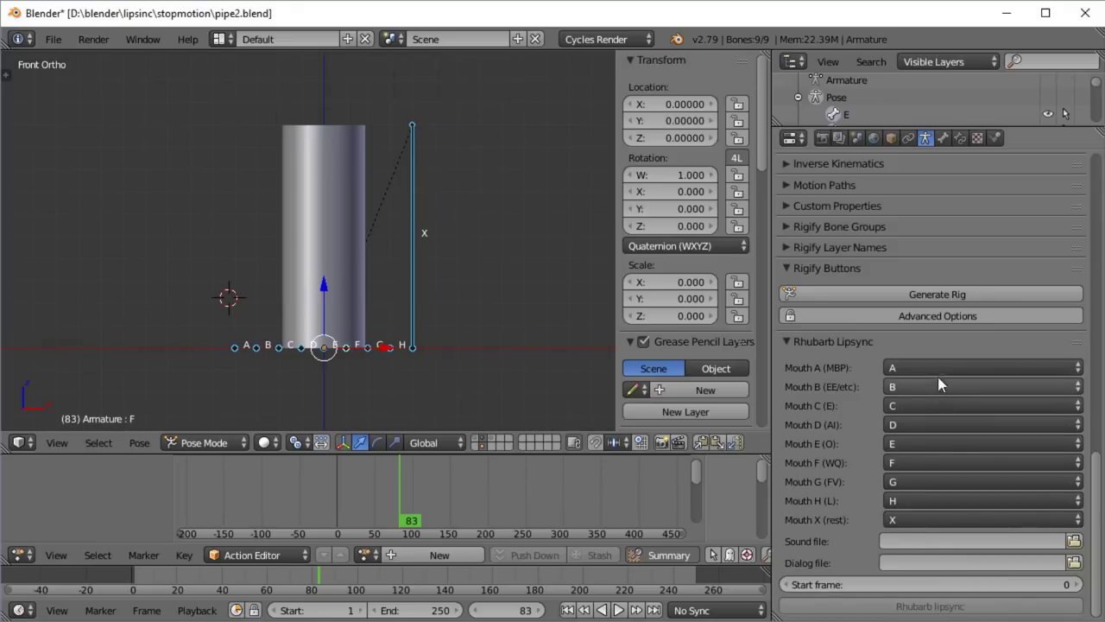
pyautogui.moveTo(769, 443); pyautogui.dragTo(855, 443)
# - Check the Sound file and Dialog file fields, leaving the dialog path empty
pyautogui.click(1002, 541)
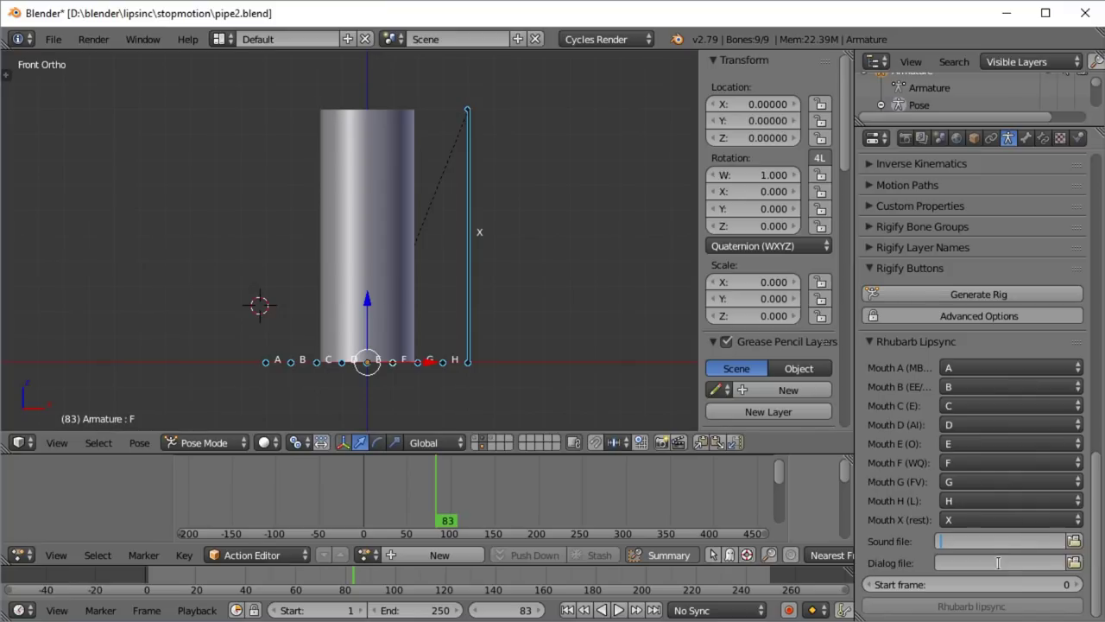
pyautogui.click(1001, 562)
pyautogui.click(1074, 585)
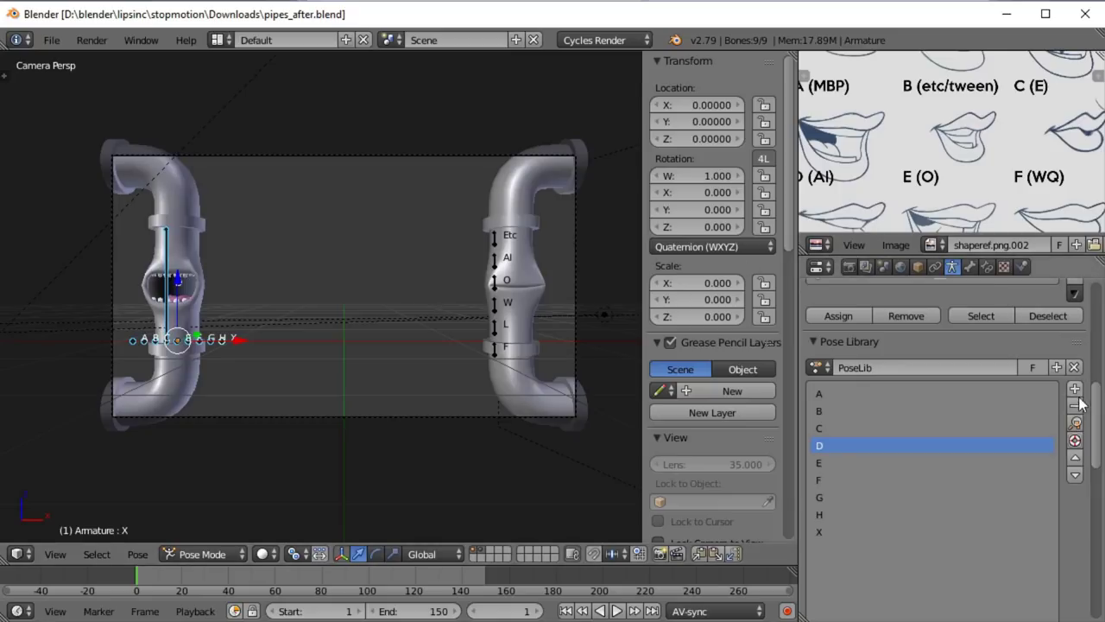
pyautogui.moveTo(1096, 417); pyautogui.dragTo(1095, 385)
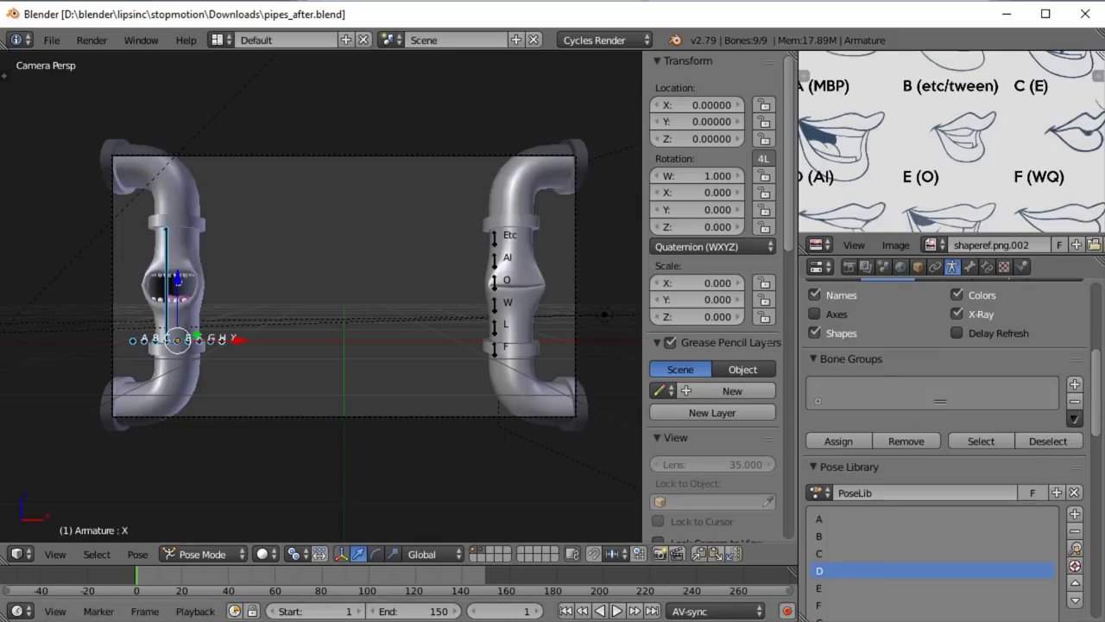
pyautogui.click(691, 611)
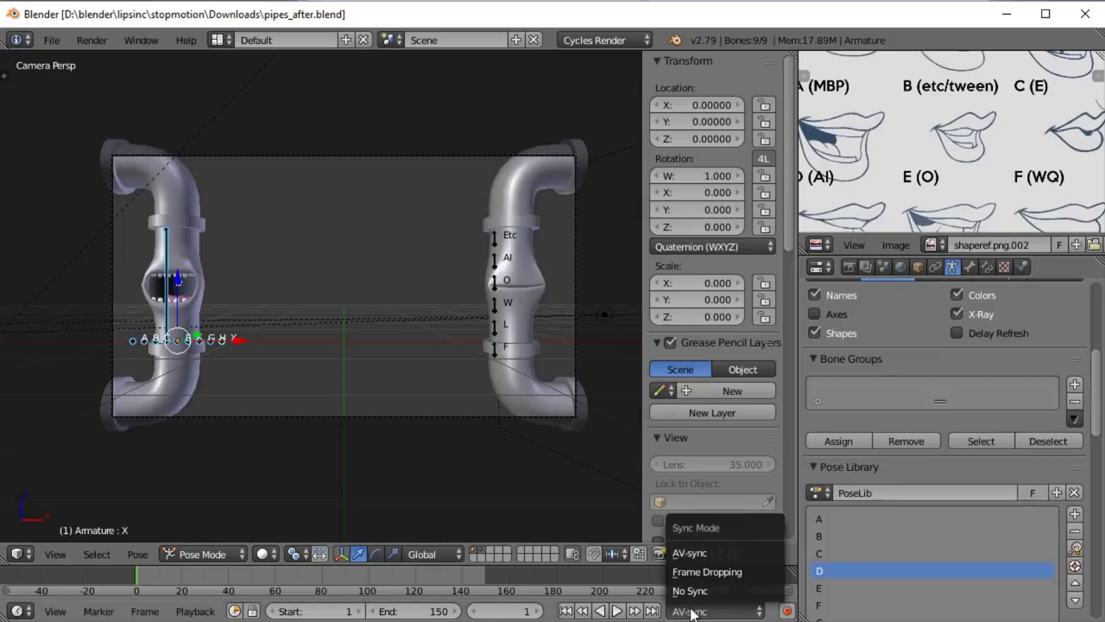
pyautogui.click(695, 552)
pyautogui.click(696, 610)
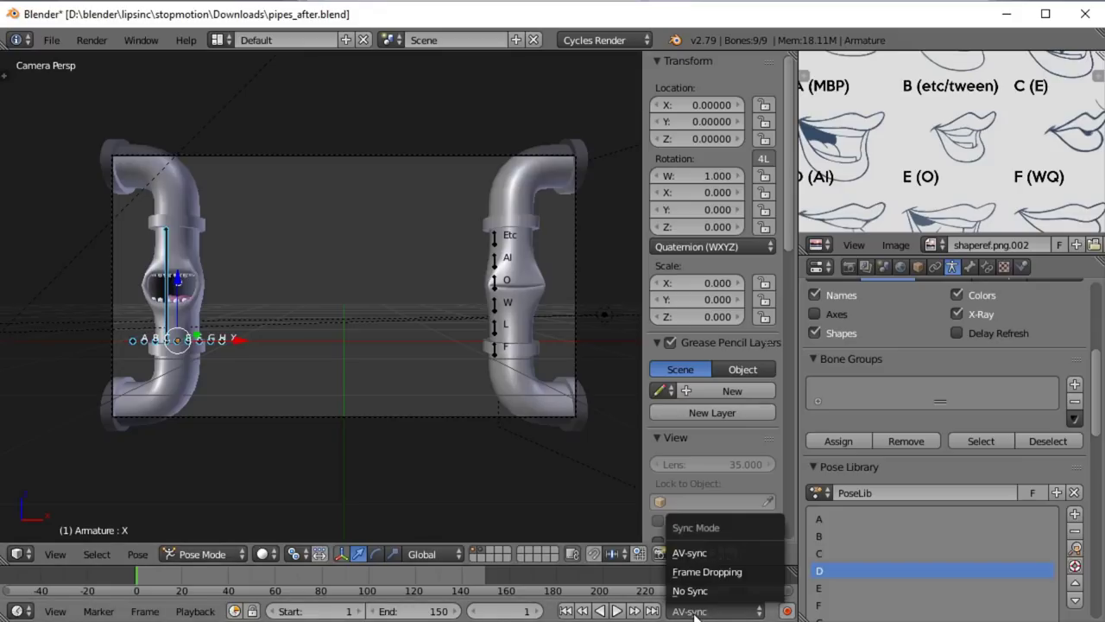
pyautogui.click(697, 553)
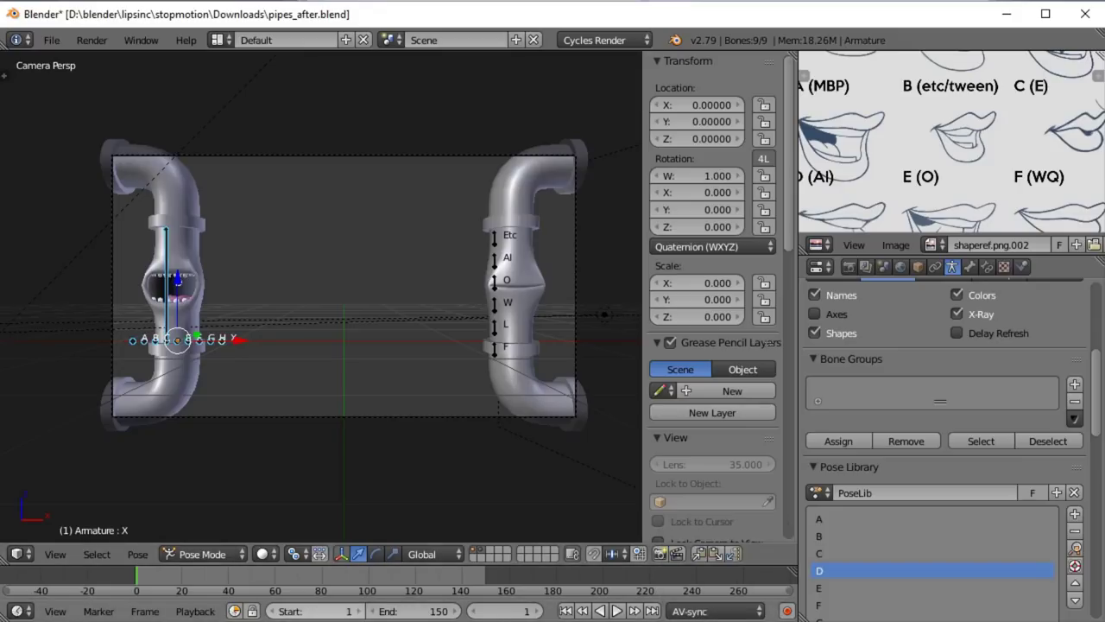
# - Split off the lower 3D view as a Video Sequence Editor, toggling its preview off and on
pyautogui.moveTo(3, 557); pyautogui.dragTo(4, 405)
pyautogui.click(17, 555)
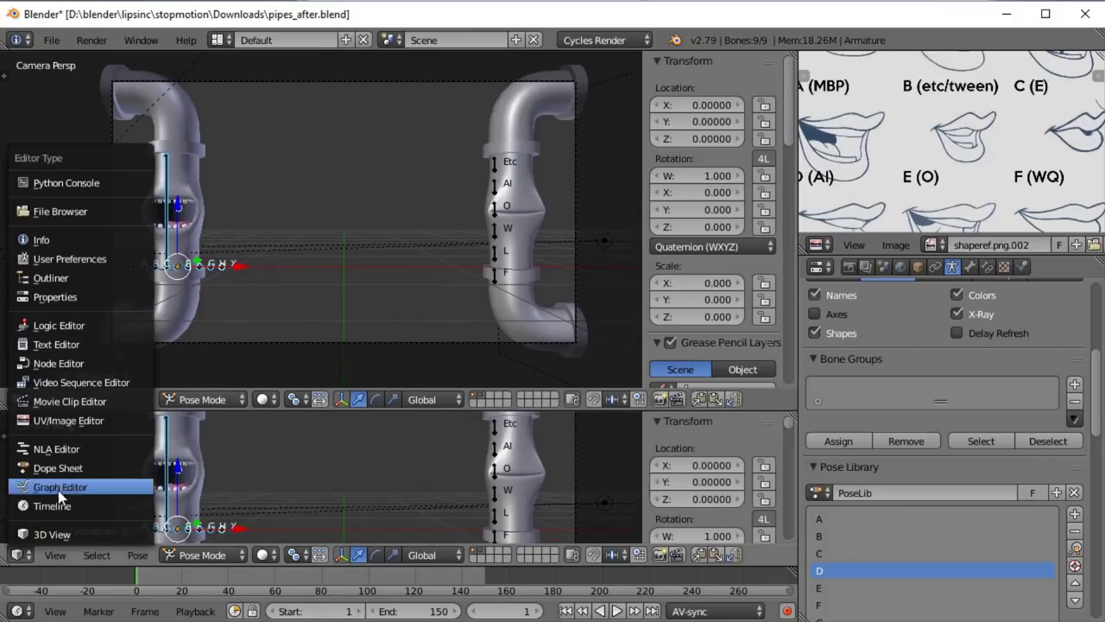
pyautogui.click(118, 390)
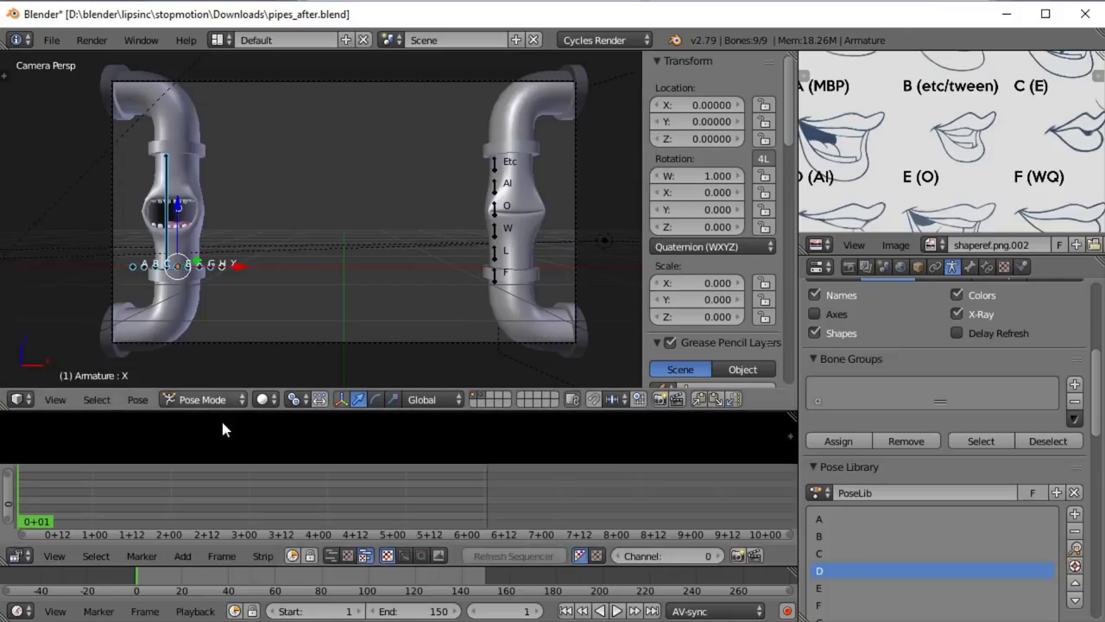
pyautogui.click(332, 556)
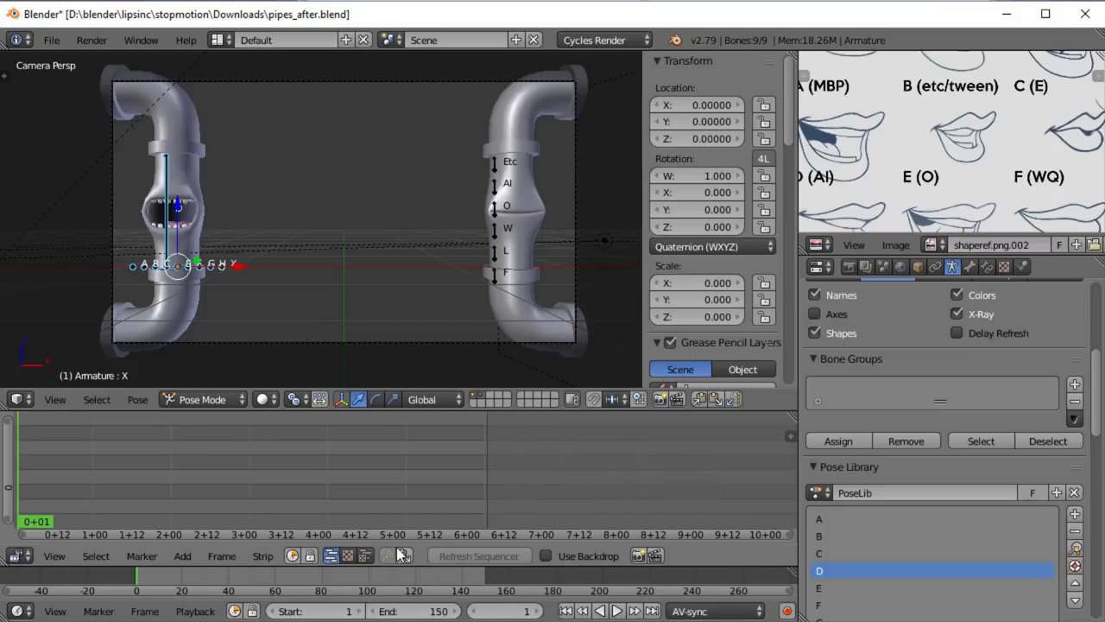
pyautogui.click(364, 556)
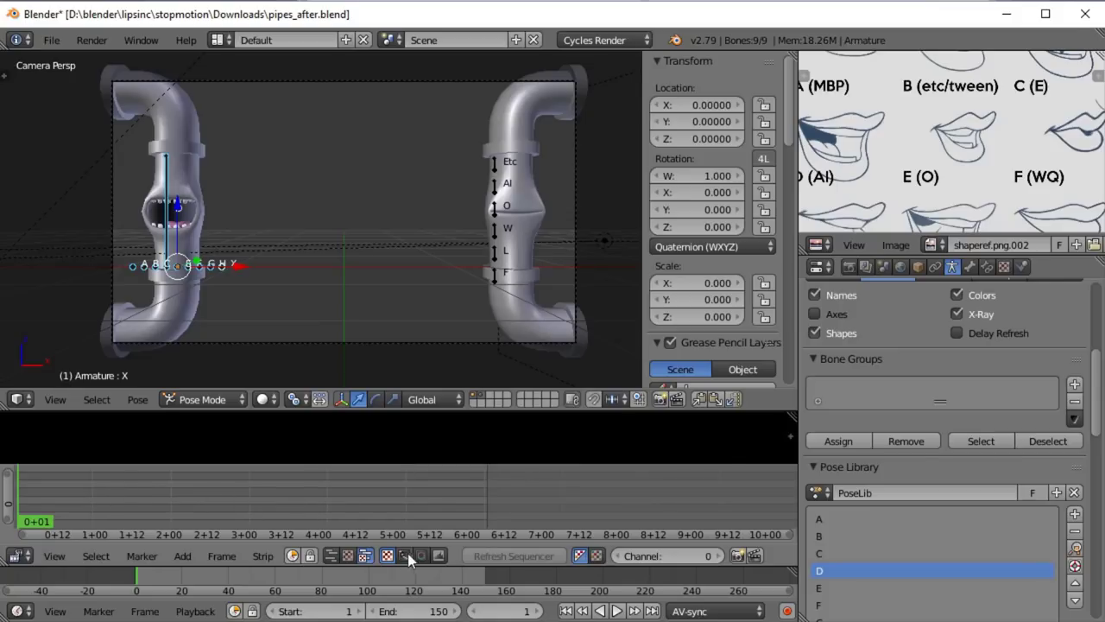
# - Add Voicefile.wav as a sound strip in the sequencer
pyautogui.click(331, 556)
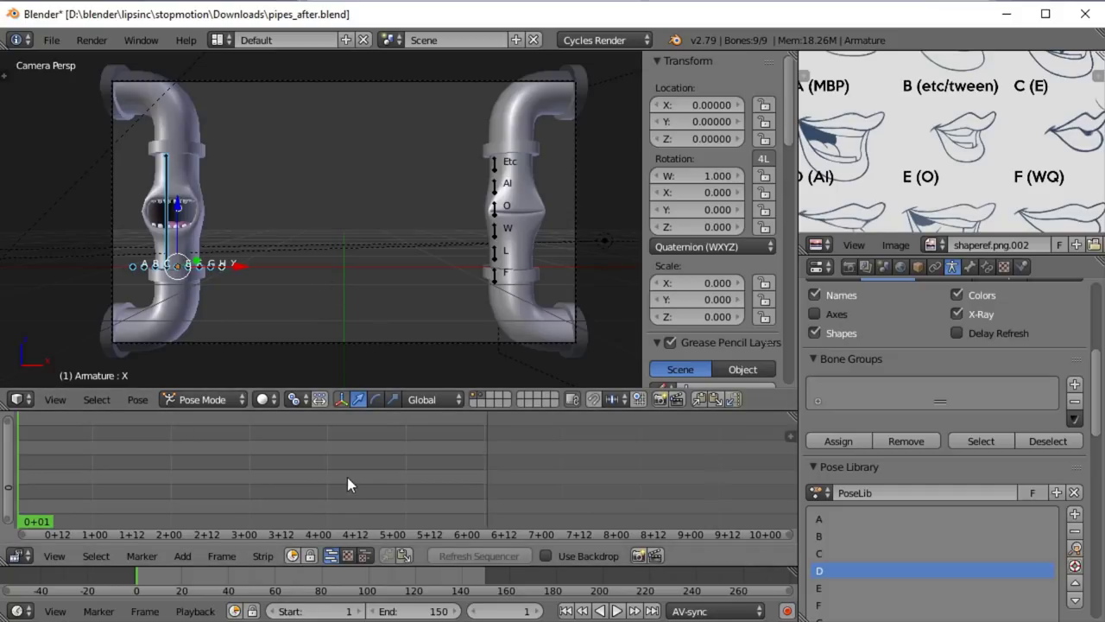
pyautogui.hotkey('shift', 'a')
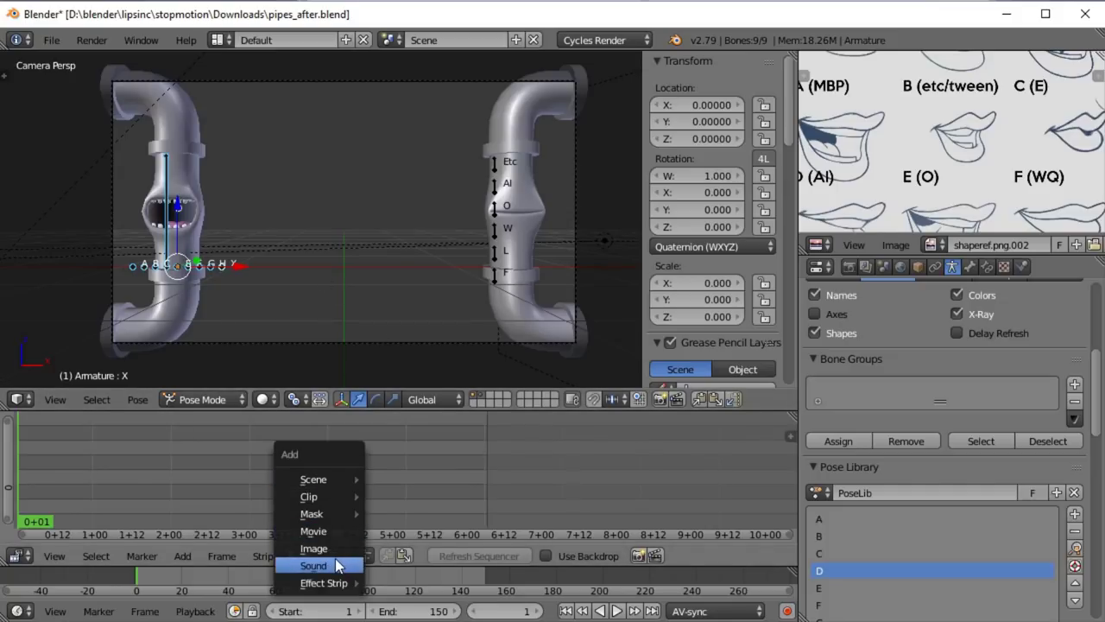
pyautogui.click(340, 561)
pyautogui.click(307, 161)
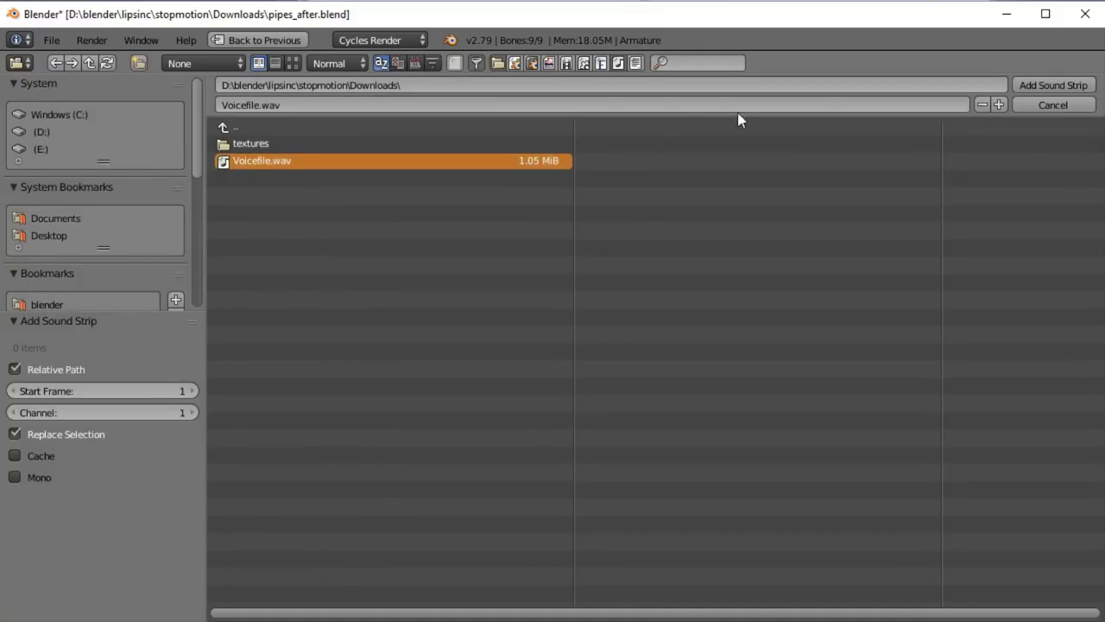
pyautogui.click(1045, 86)
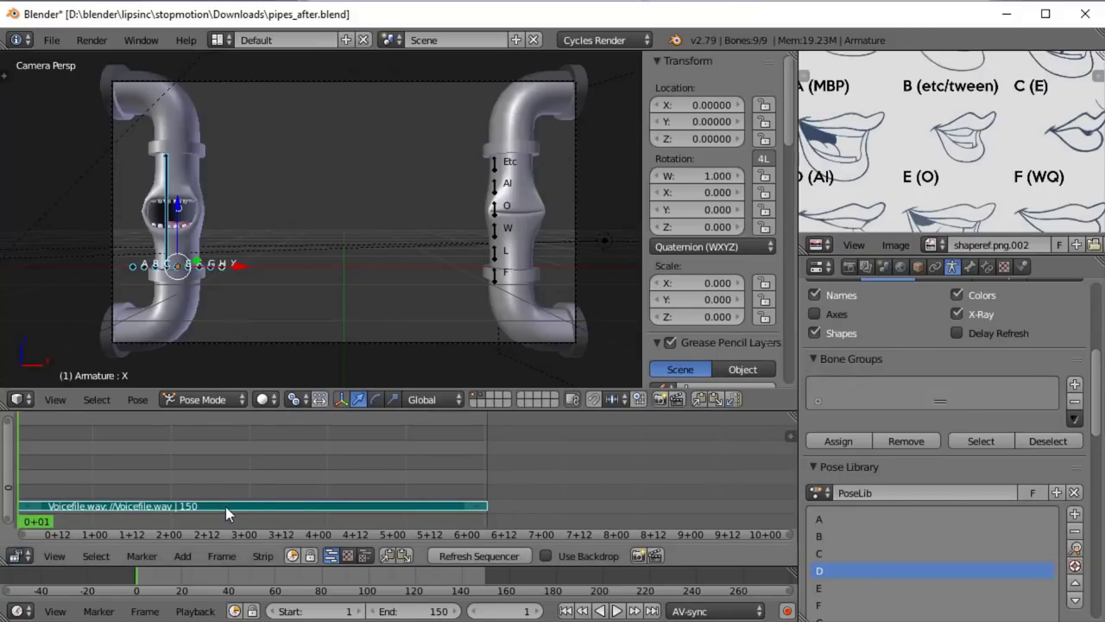
# - Check where the Voicefile.wav strip ends and set the scene end frame to 150
pyautogui.moveTo(226, 506); pyautogui.dragTo(329, 504, button='middle')
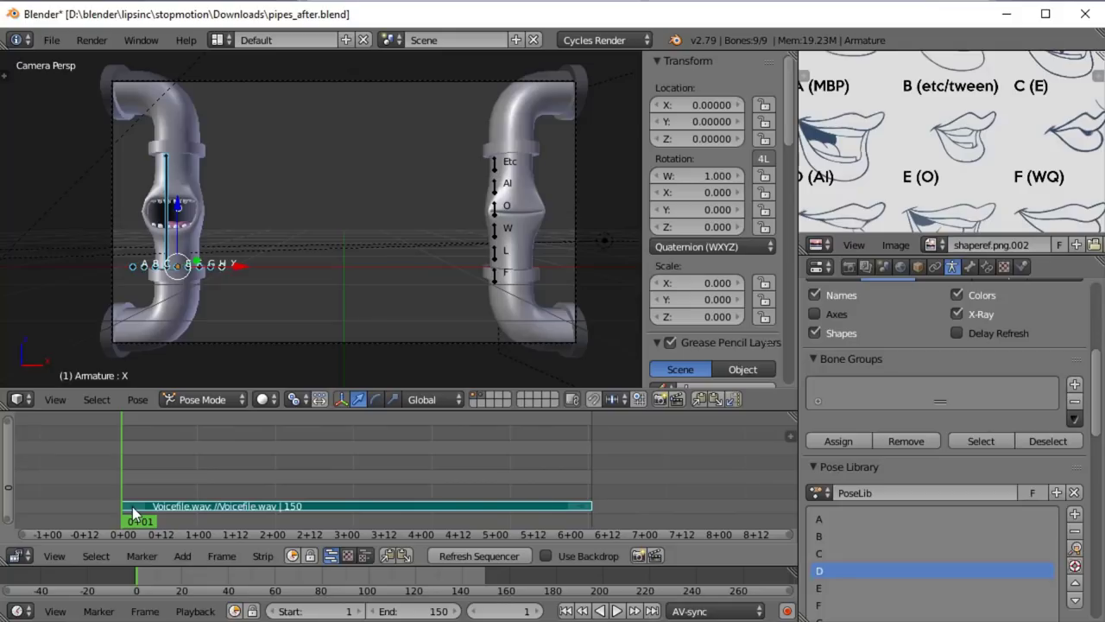
pyautogui.moveTo(194, 482); pyautogui.dragTo(213, 483, button='middle')
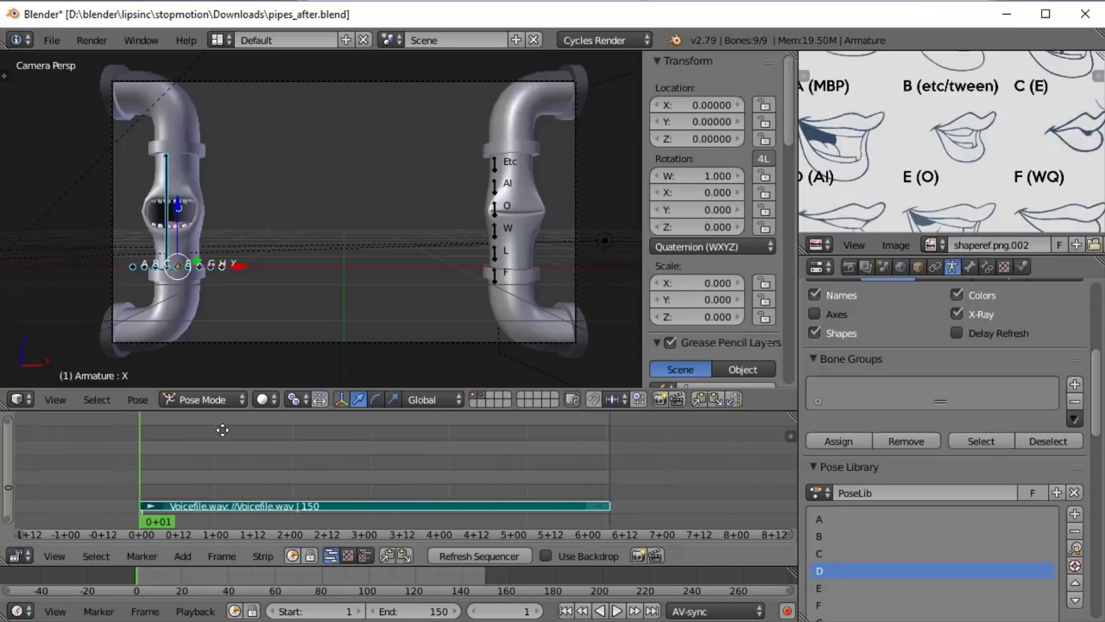
pyautogui.click(296, 487)
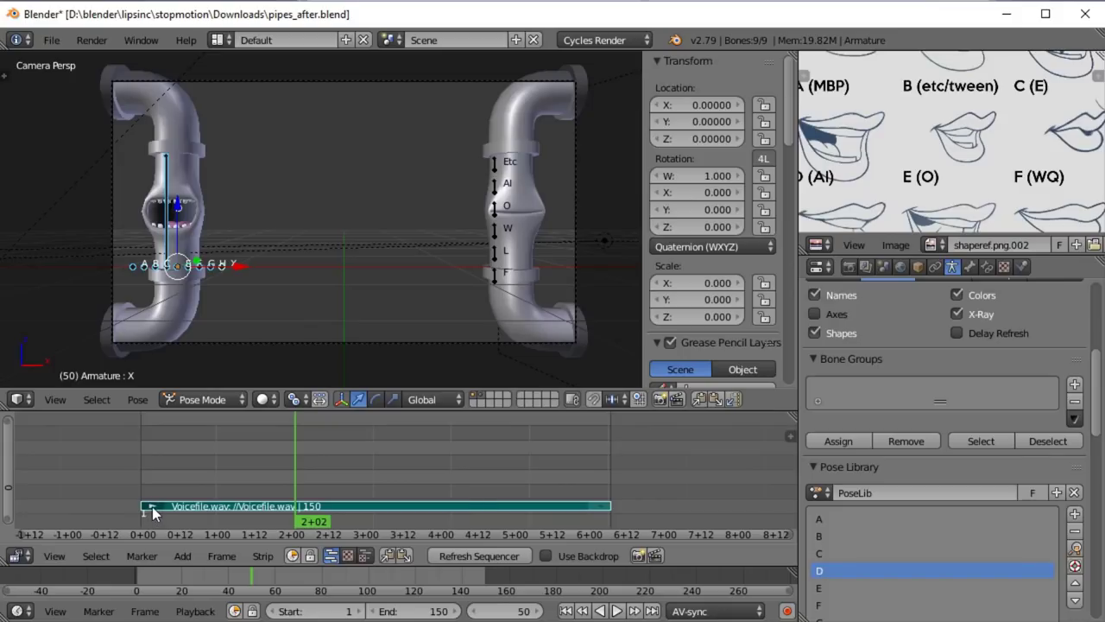
pyautogui.click(602, 508)
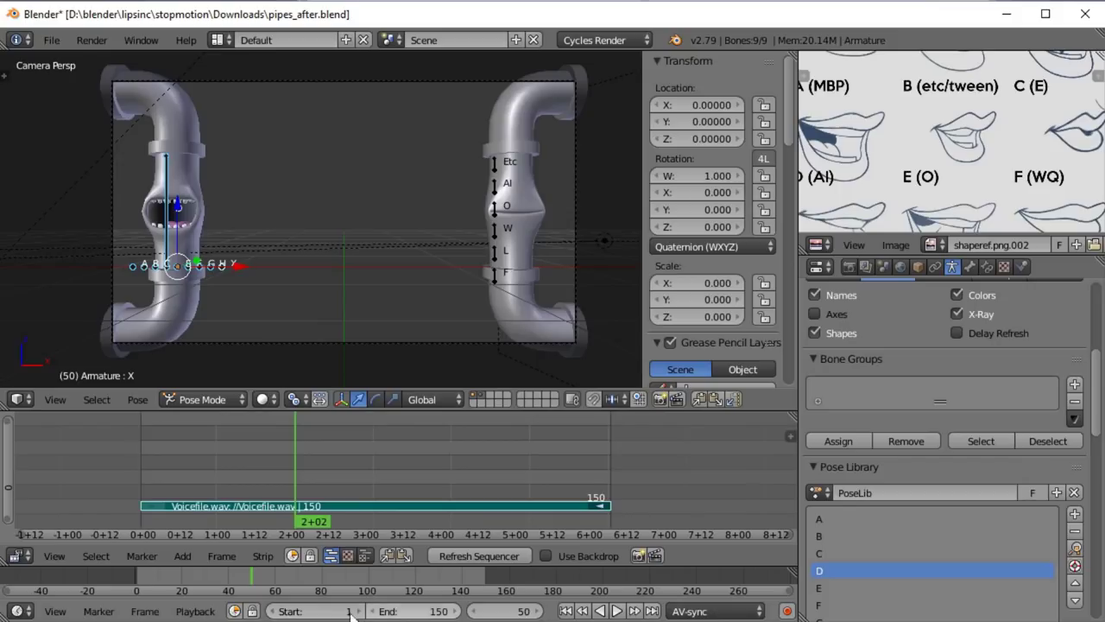
pyautogui.click(425, 613)
pyautogui.write('100')
pyautogui.press('Return')
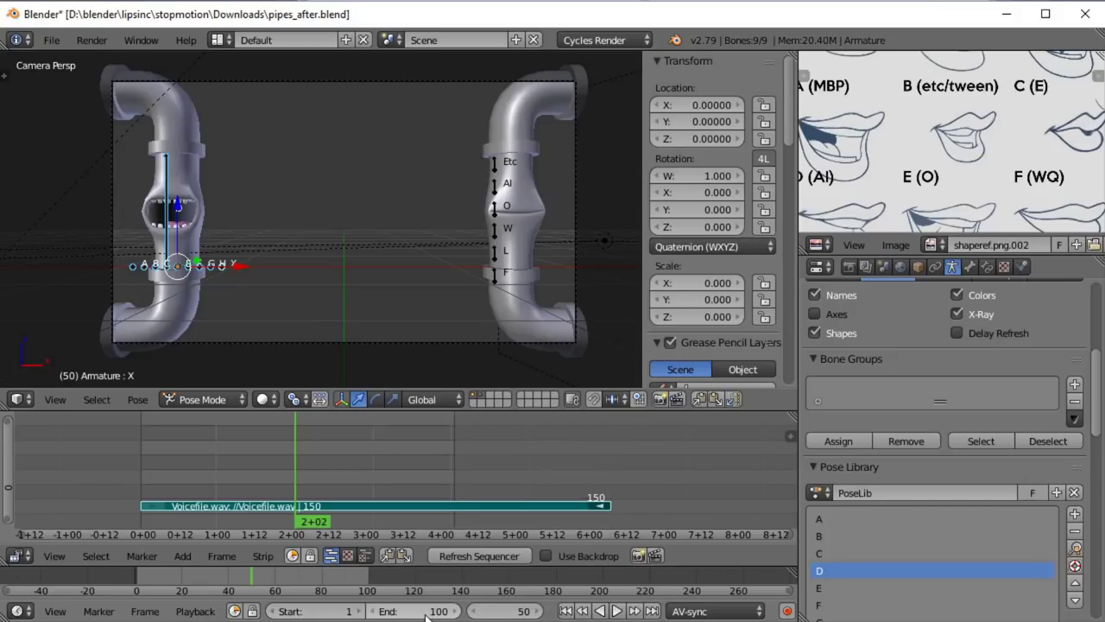
pyautogui.click(423, 613)
pyautogui.write('12')
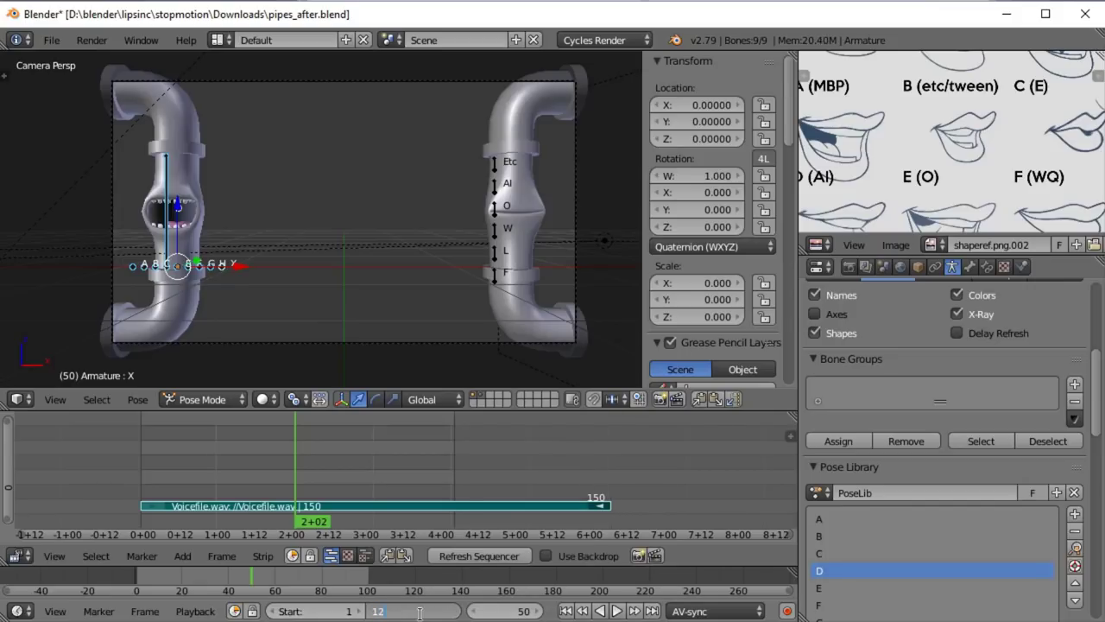
pyautogui.press('BackSpace')
pyautogui.write('50')
pyautogui.press('Return')
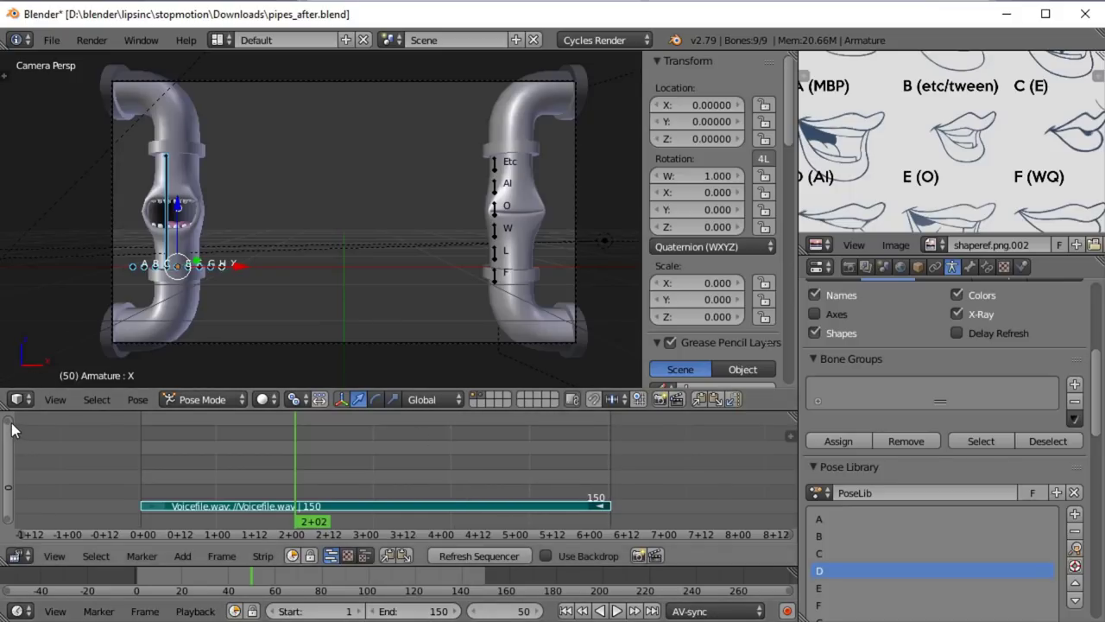
pyautogui.press('n')
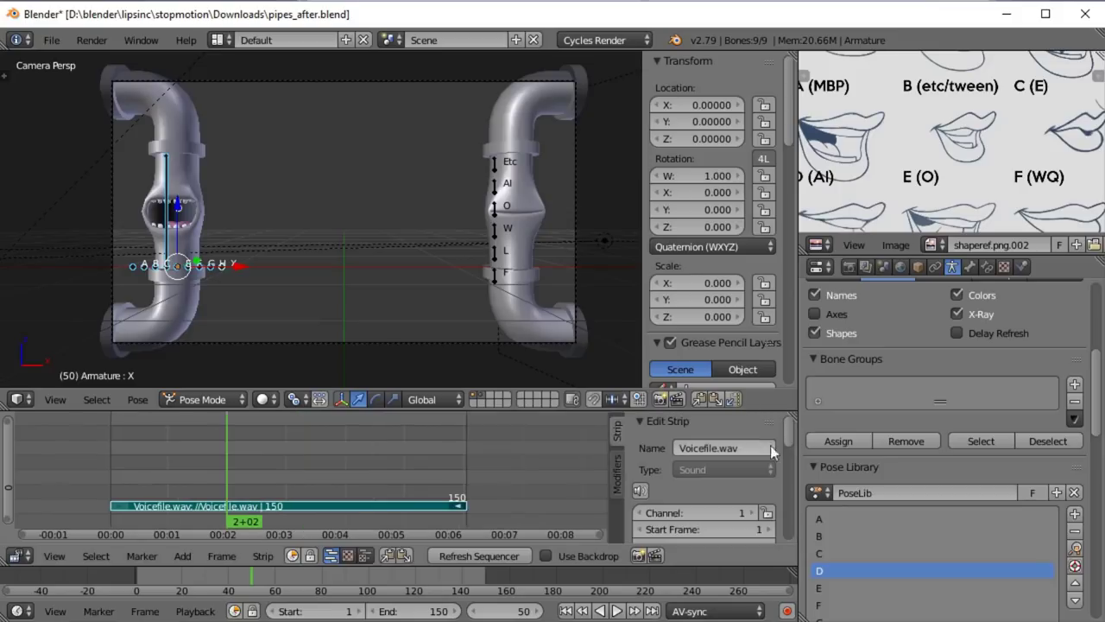
pyautogui.scroll(-5, 742, 478)
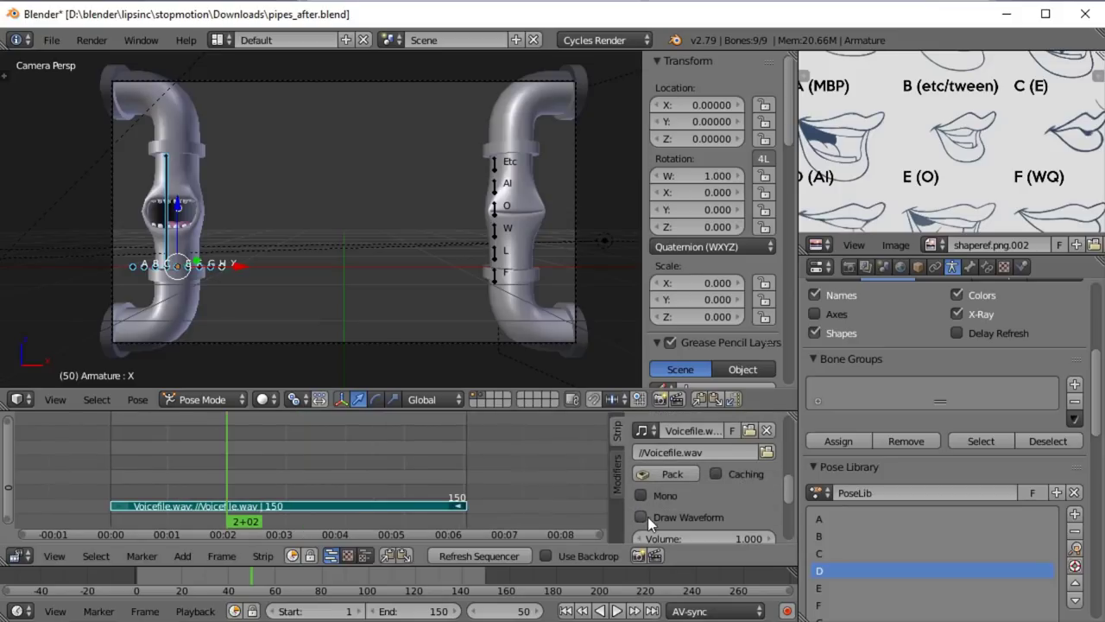
pyautogui.click(640, 516)
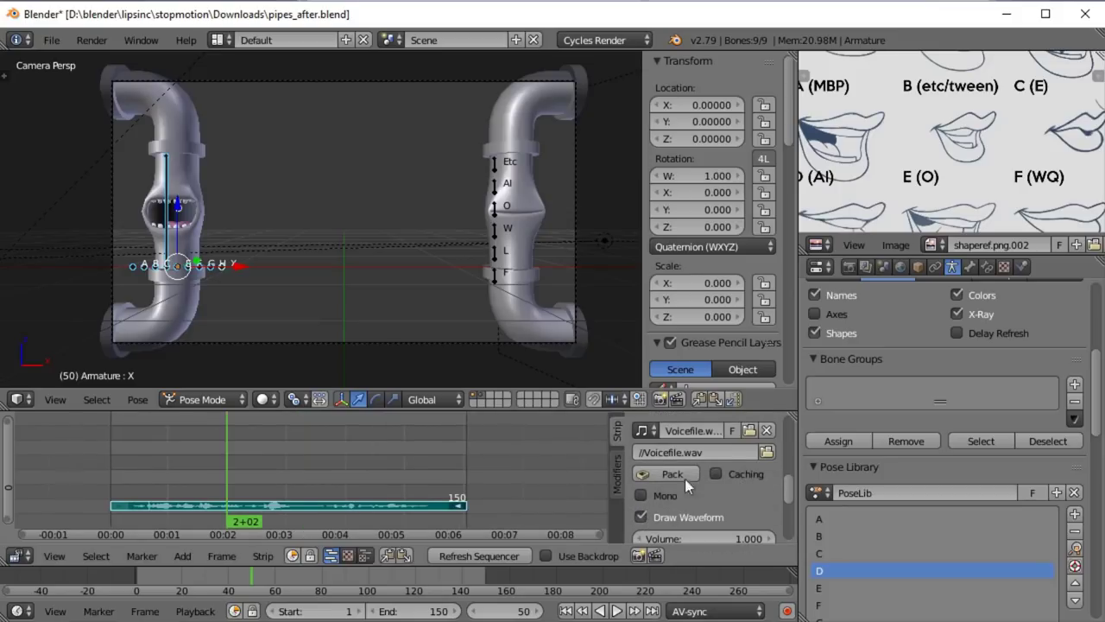
pyautogui.moveTo(8, 436); pyautogui.dragTo(7, 501)
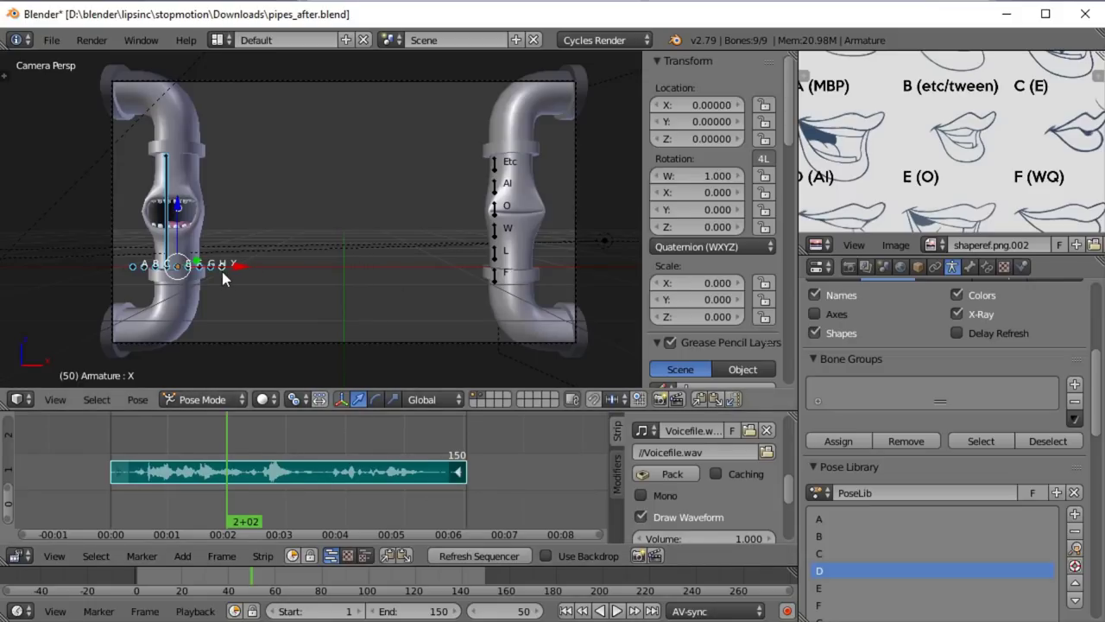
pyautogui.click(204, 399)
pyautogui.click(215, 338)
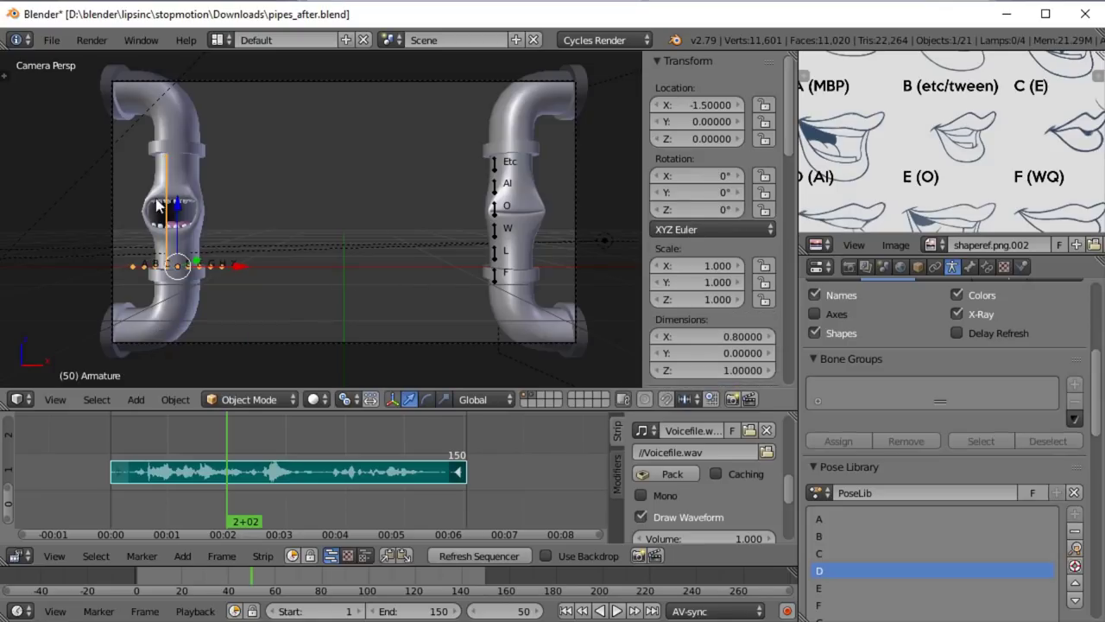
pyautogui.rightClick(167, 239)
pyautogui.rightClick(226, 262)
pyautogui.click(248, 398)
pyautogui.click(252, 340)
pyautogui.press('a')
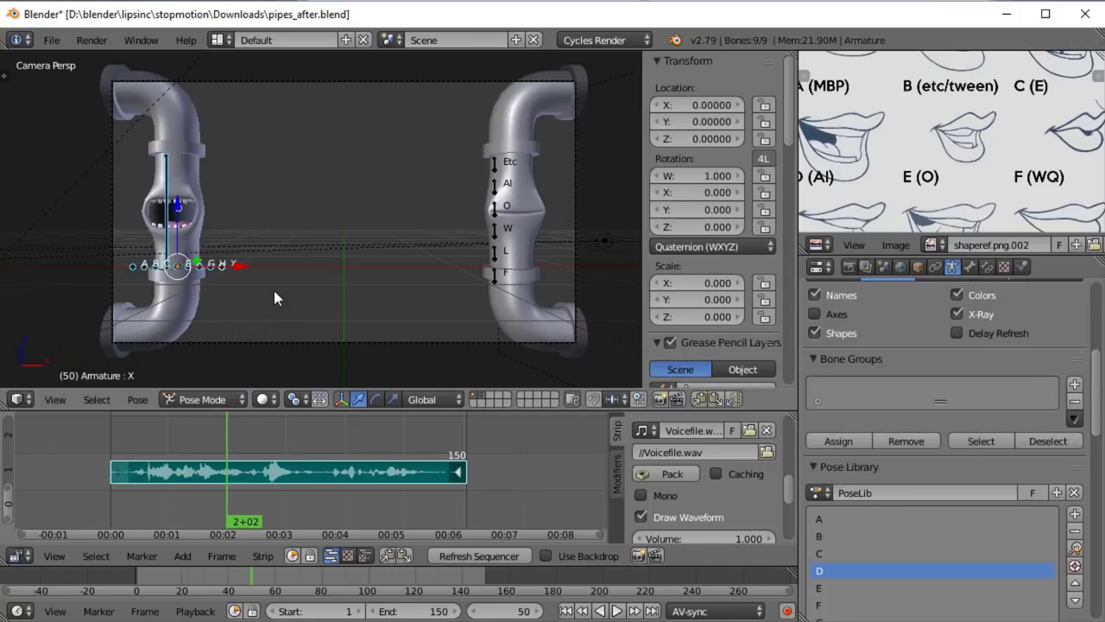
pyautogui.press('c')
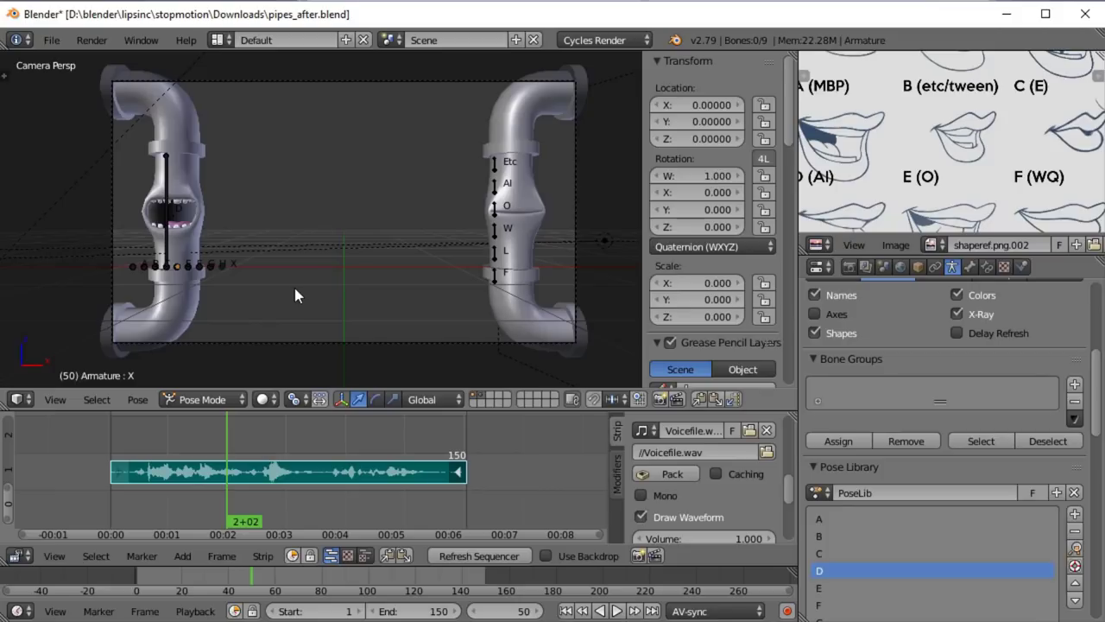
pyautogui.press('c')
pyautogui.moveTo(264, 281); pyautogui.dragTo(173, 263)
pyautogui.press('Escape')
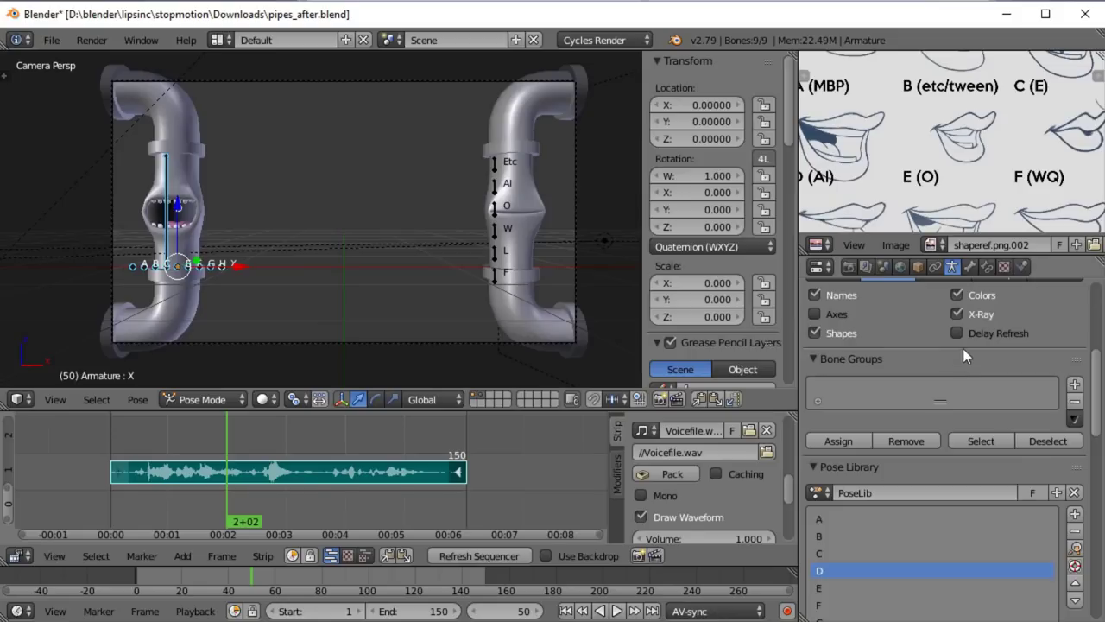
# - Point the Rhubarb Lipsync sound file to Voicefile.wav
pyautogui.scroll(-10, 924, 328)
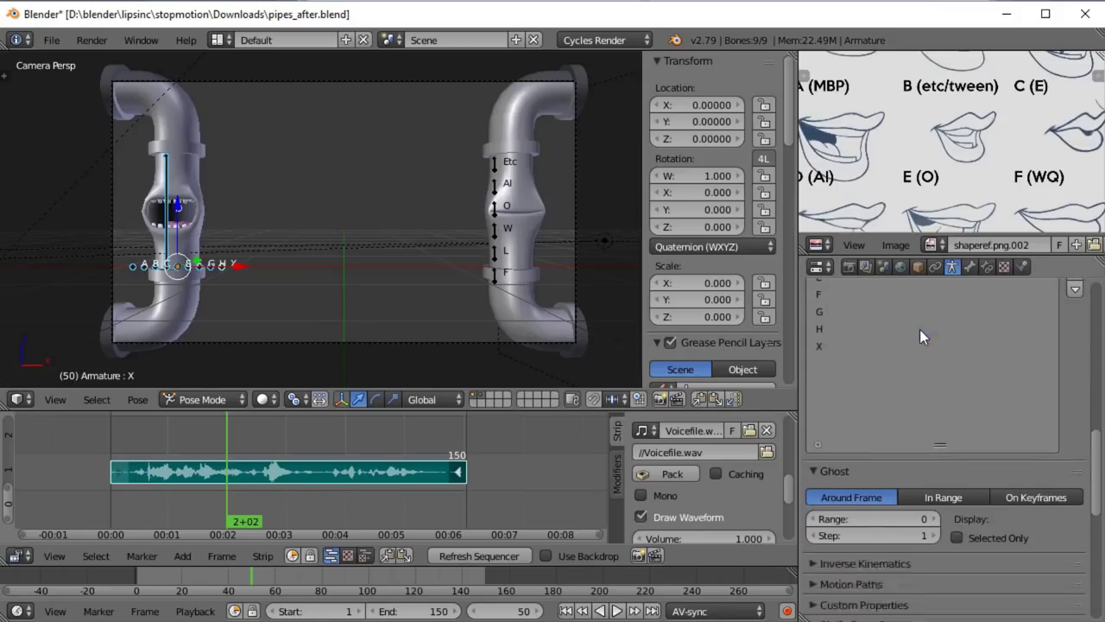
pyautogui.scroll(-10, 919, 331)
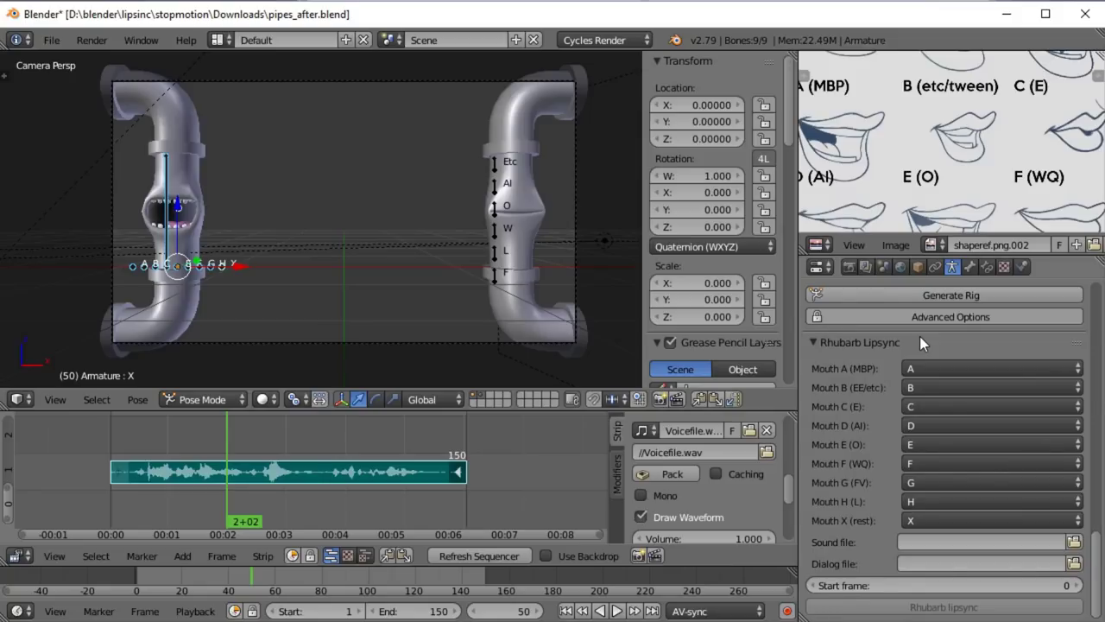
pyautogui.click(1075, 543)
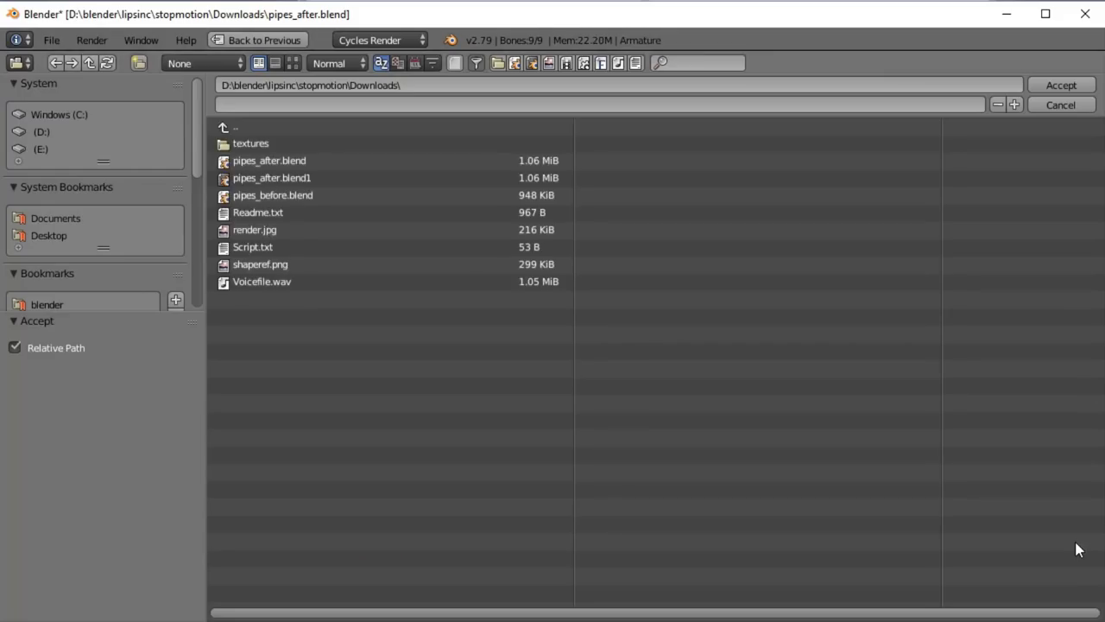
pyautogui.click(392, 285)
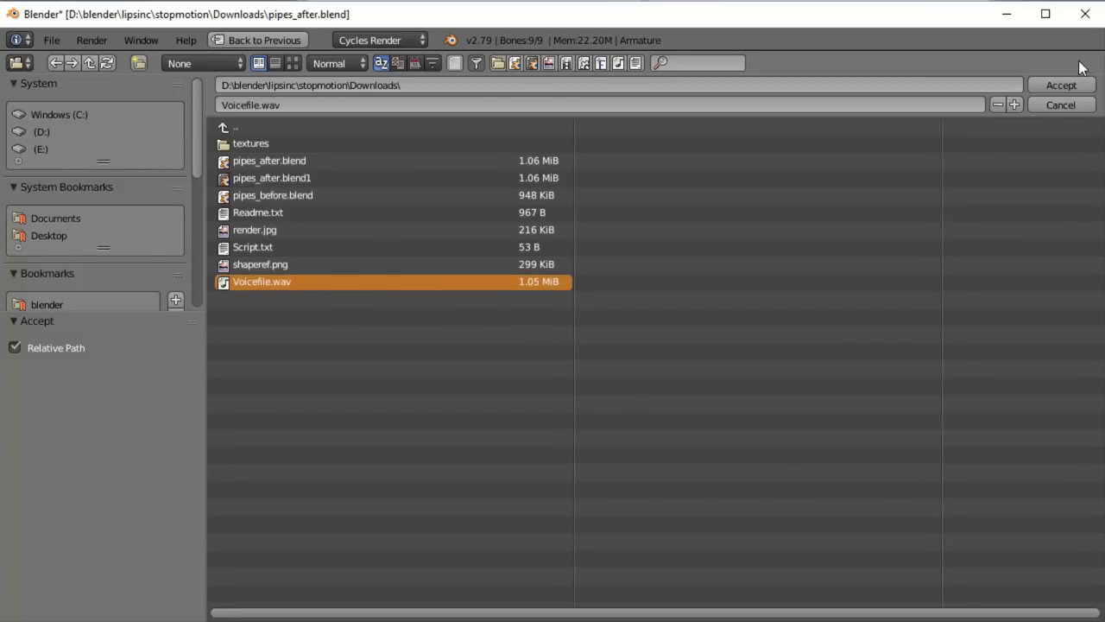
pyautogui.click(1077, 88)
# - Set the Rhubarb Lipsync dialog file to Script.txt
pyautogui.scroll(-5, 1002, 503)
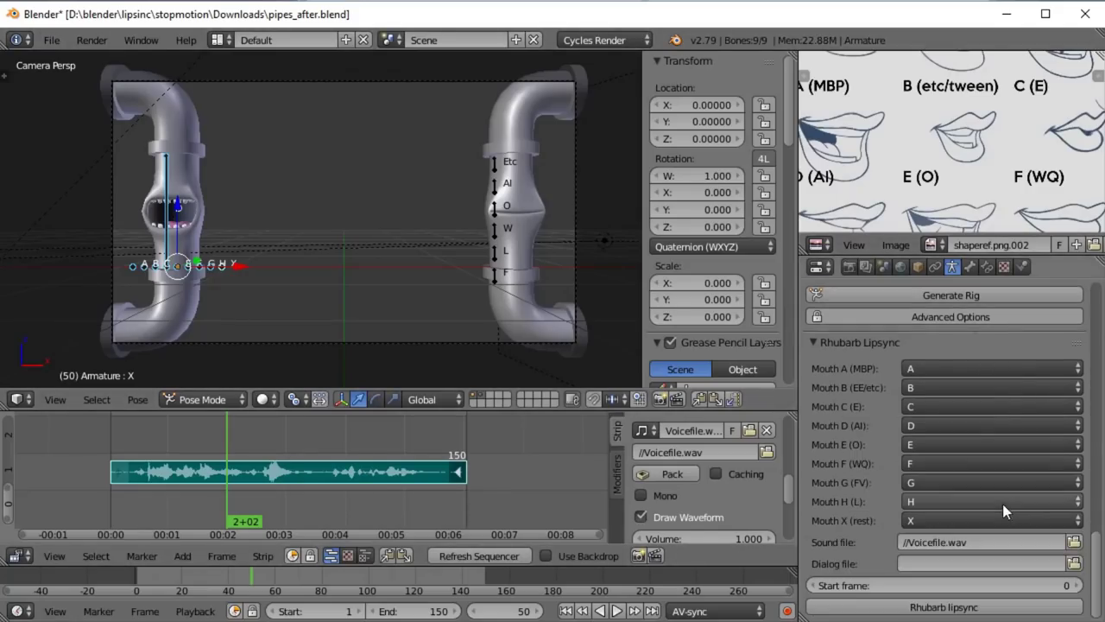
pyautogui.click(1073, 564)
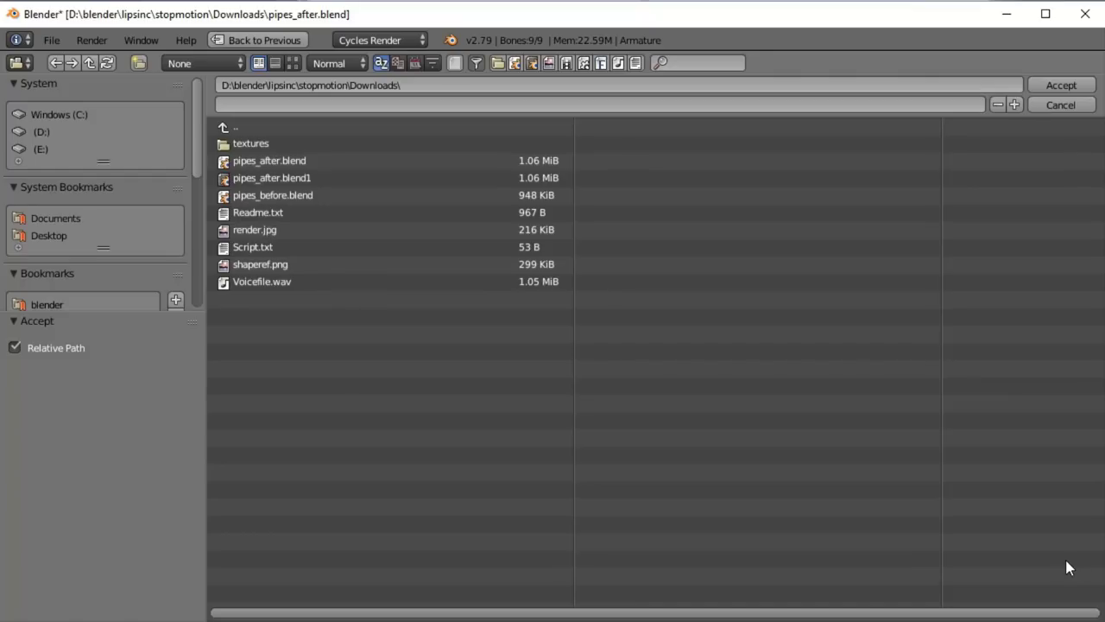
pyautogui.click(273, 245)
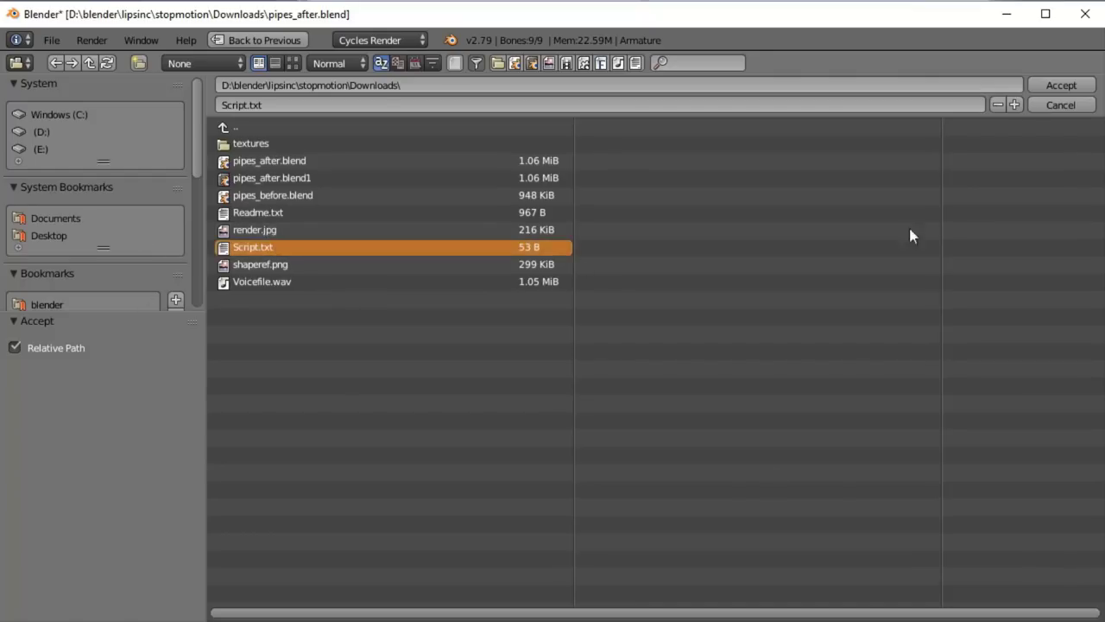
pyautogui.click(1073, 86)
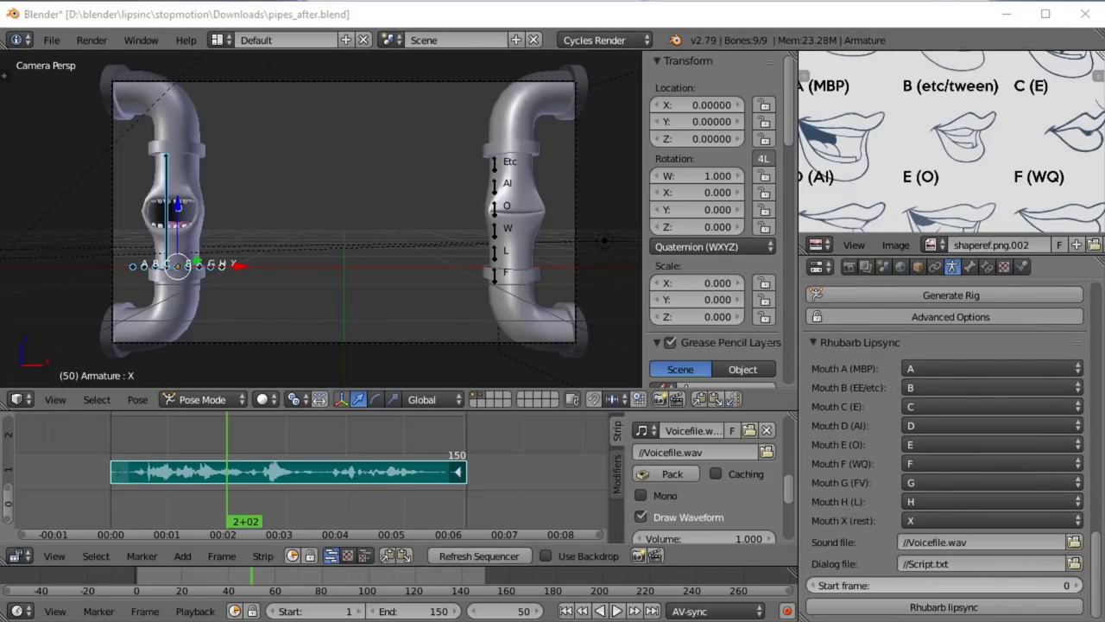
# - Review Script.txt, set the lip-sync start frame to 1, and run Rhubarb lipsync
pyautogui.hotkey('alt', 'Tab')
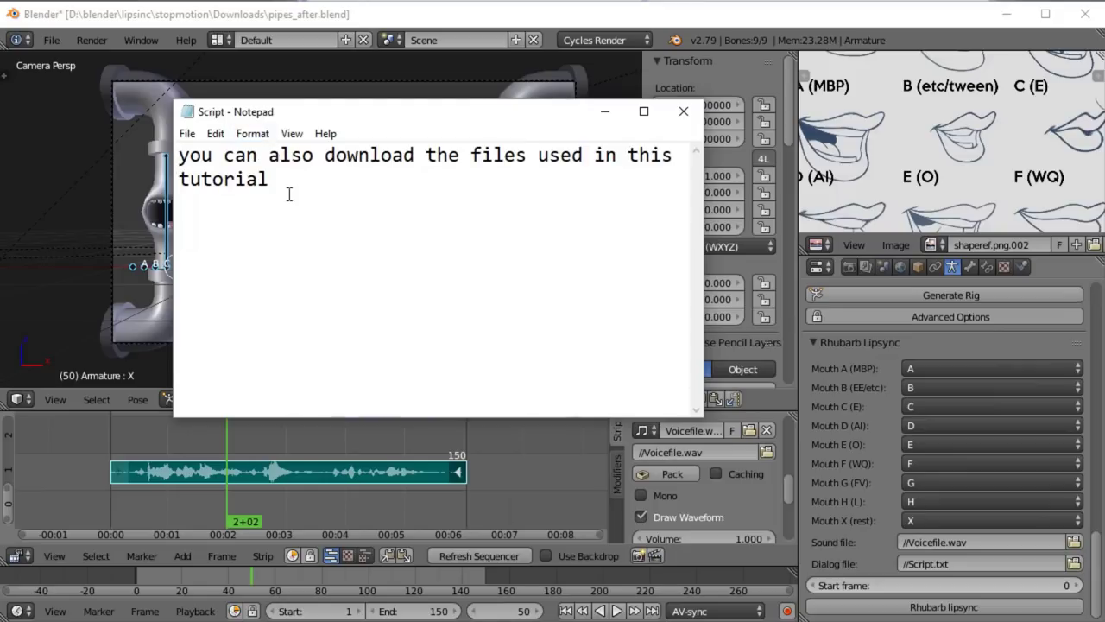
pyautogui.click(683, 112)
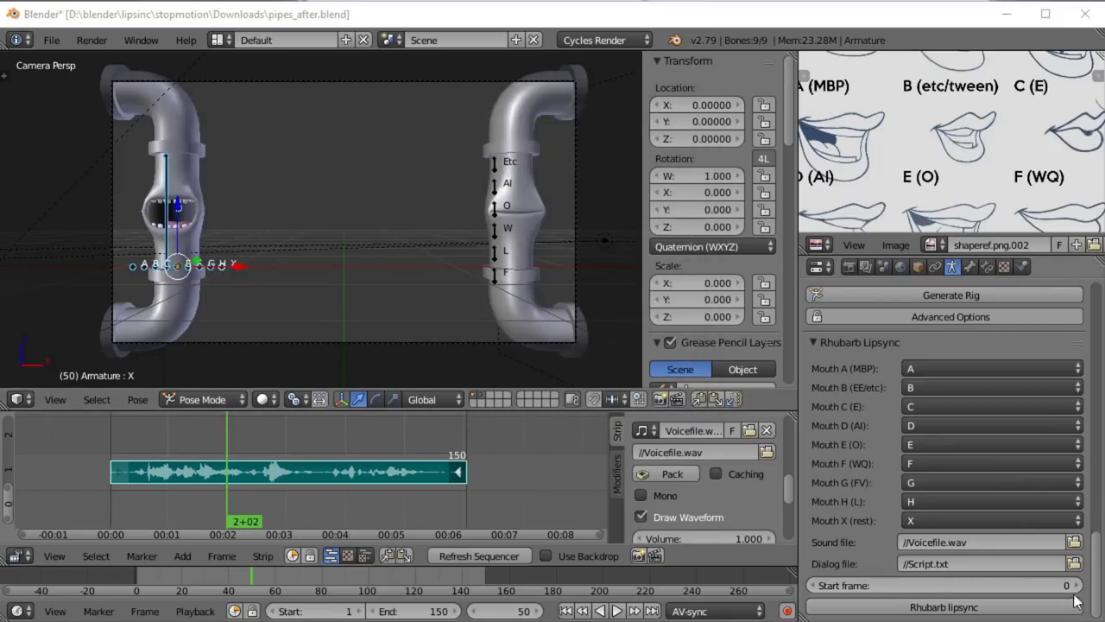
pyautogui.click(116, 473)
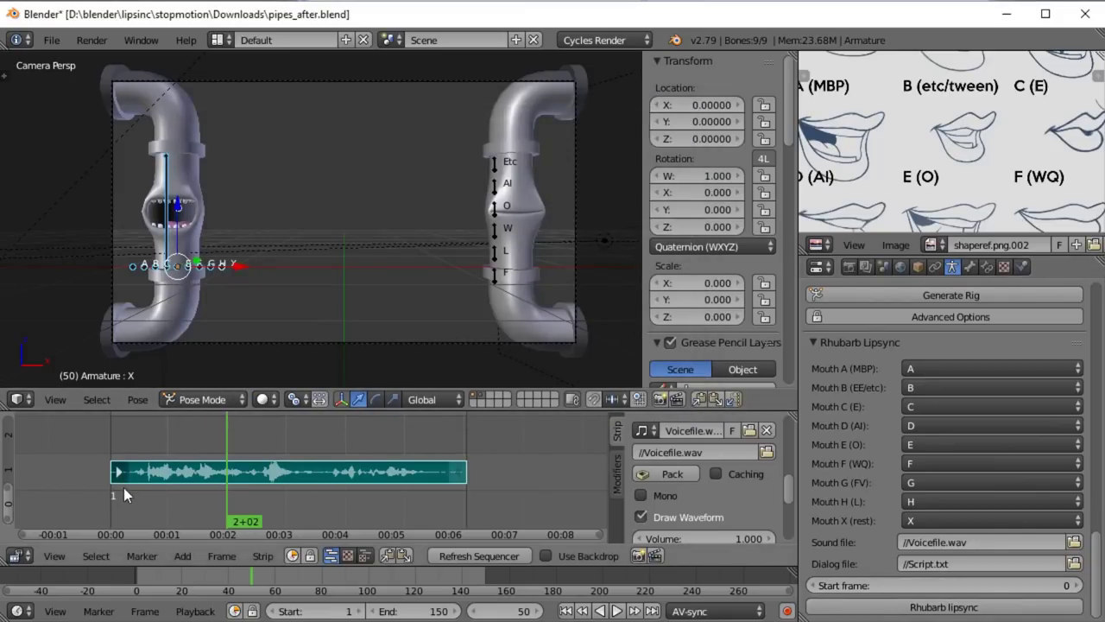
pyautogui.click(1076, 585)
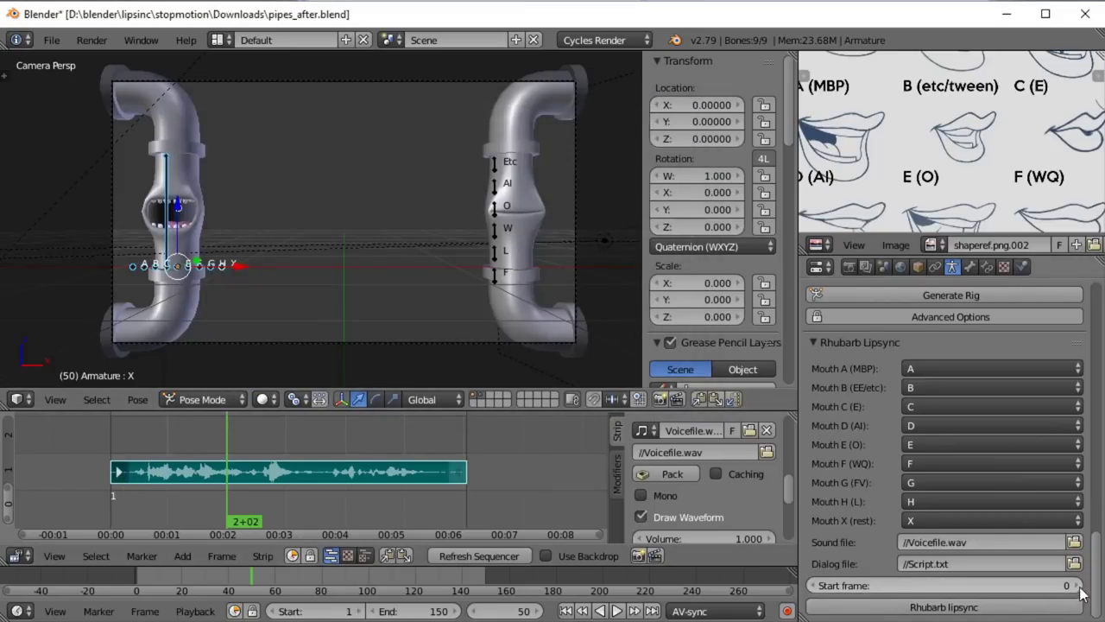
pyautogui.click(984, 607)
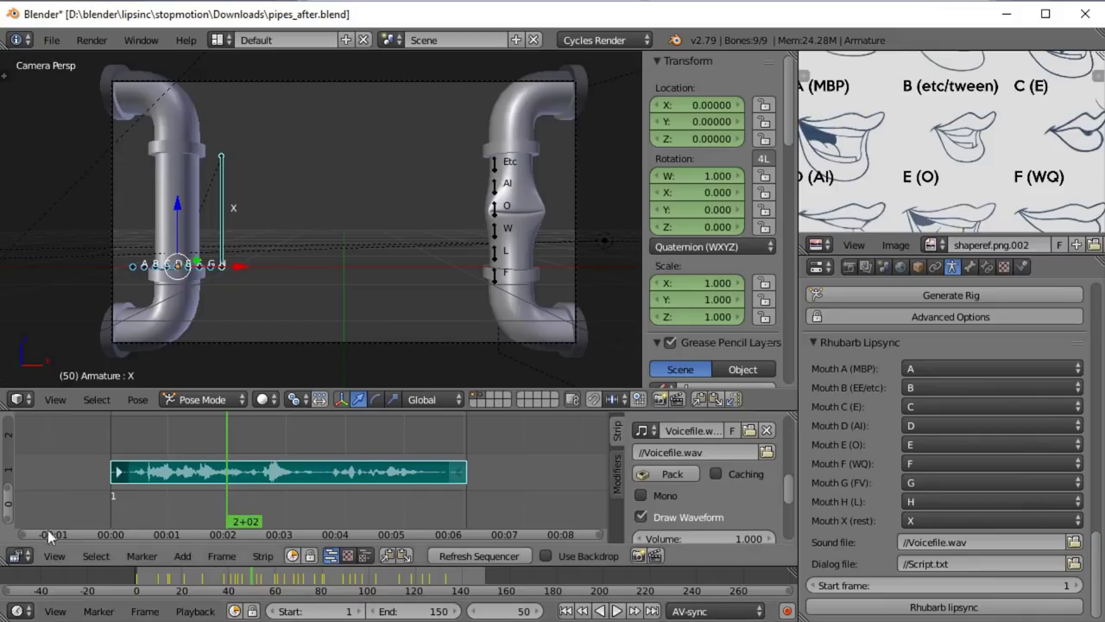
# - Scrub the timeline to frame 24 to preview the generated mouth pose
pyautogui.moveTo(160, 574); pyautogui.dragTo(193, 592)
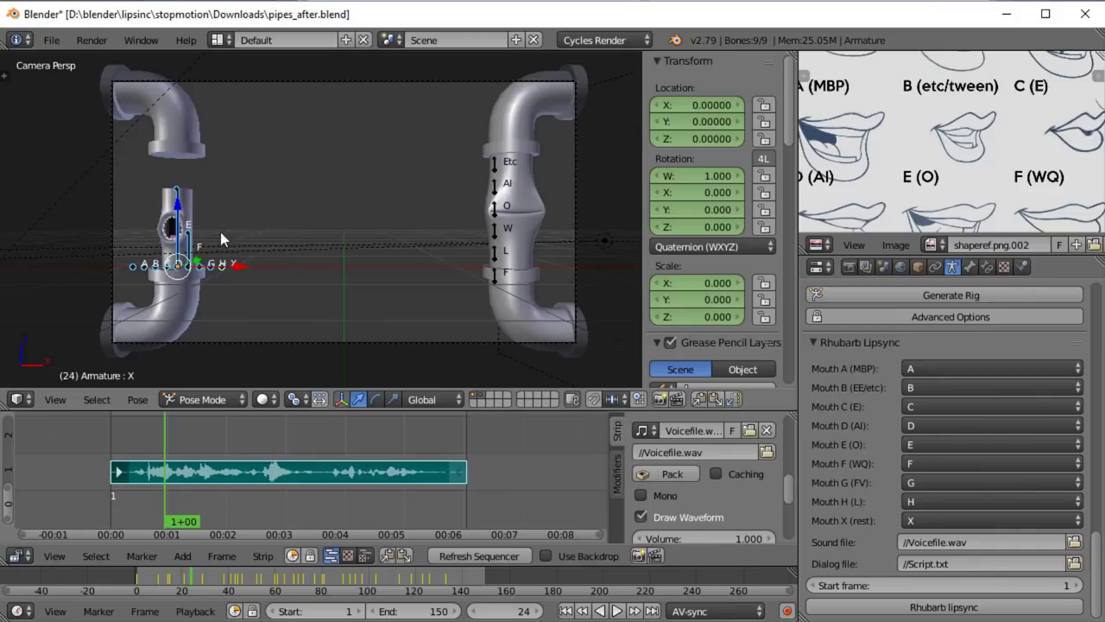
pyautogui.click(17, 555)
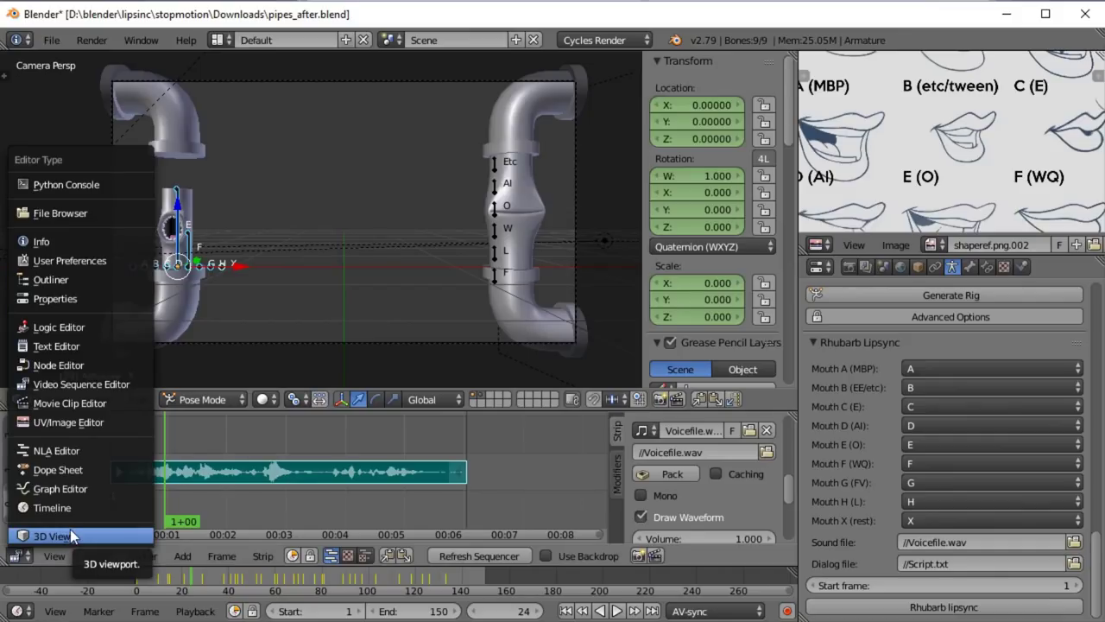
# - Turn the sequencer area into a Graph Editor showing all armature curves, then open Key's interpolation options
pyautogui.click(18, 557)
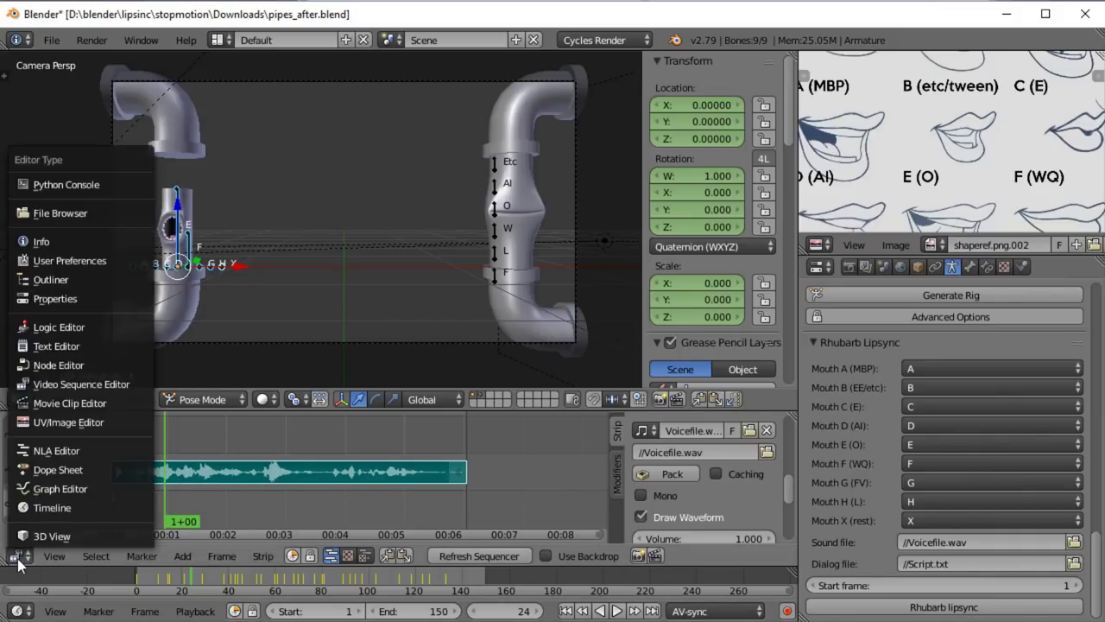
pyautogui.click(107, 492)
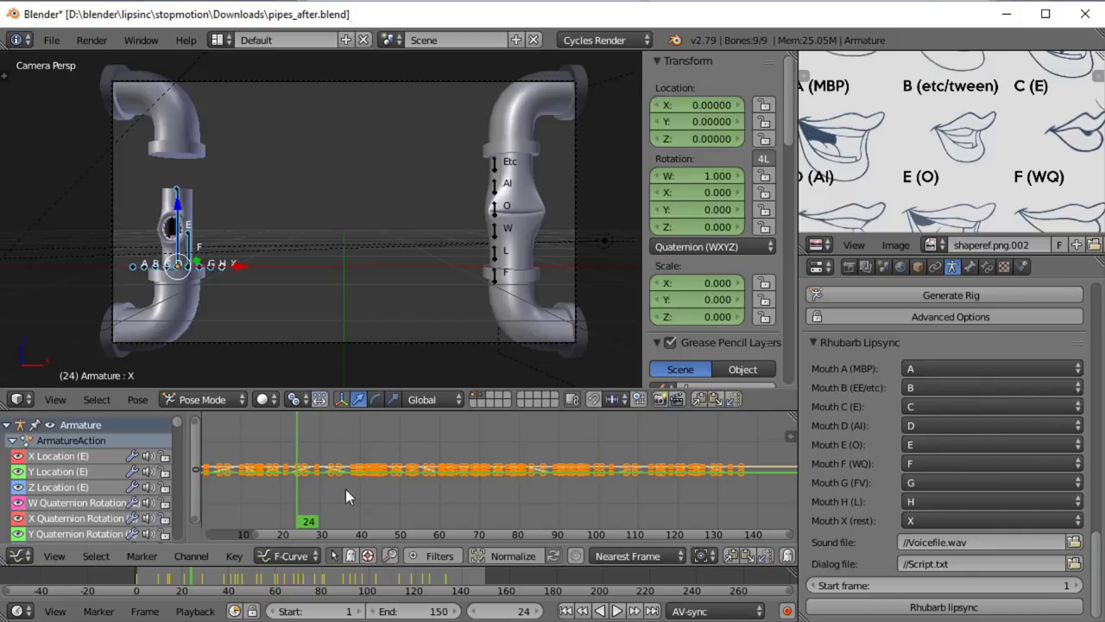
pyautogui.press('Home')
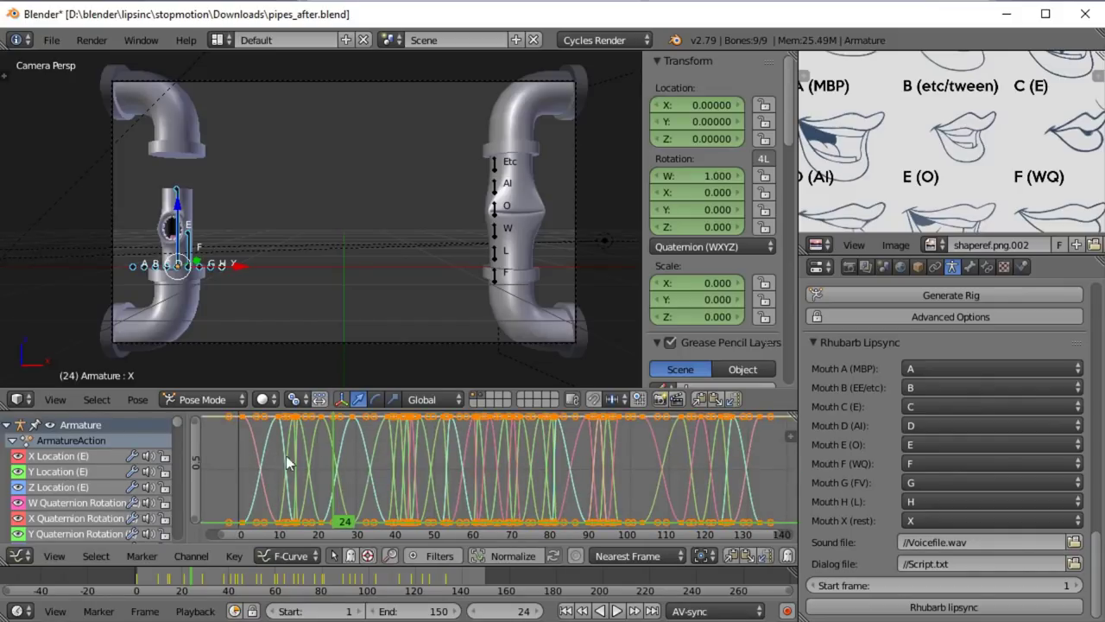
pyautogui.click(231, 555)
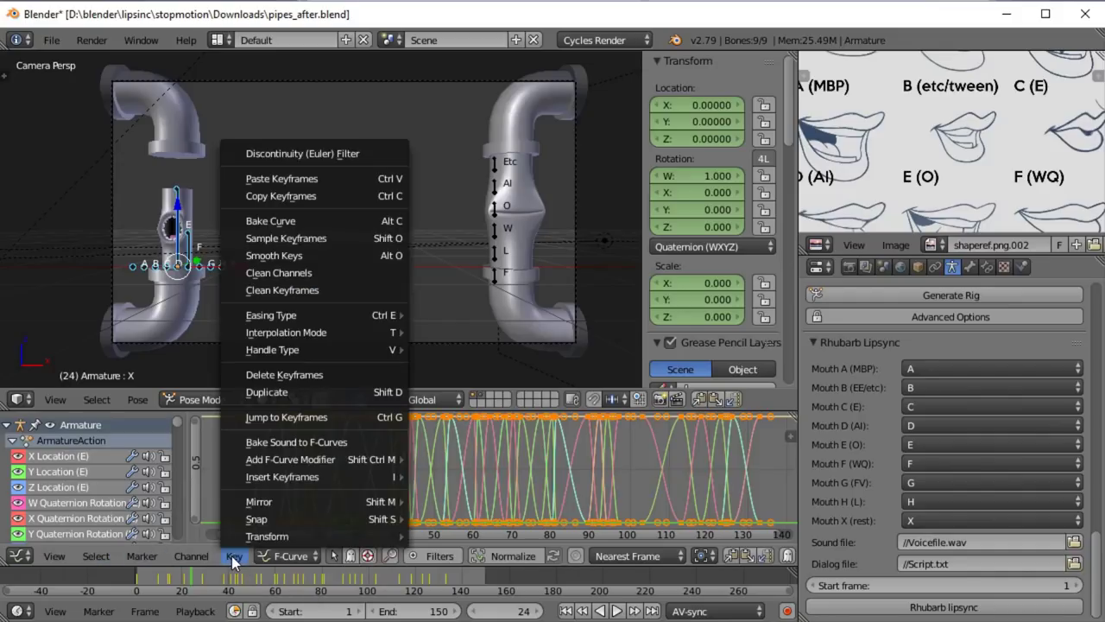
pyautogui.moveTo(322, 318)
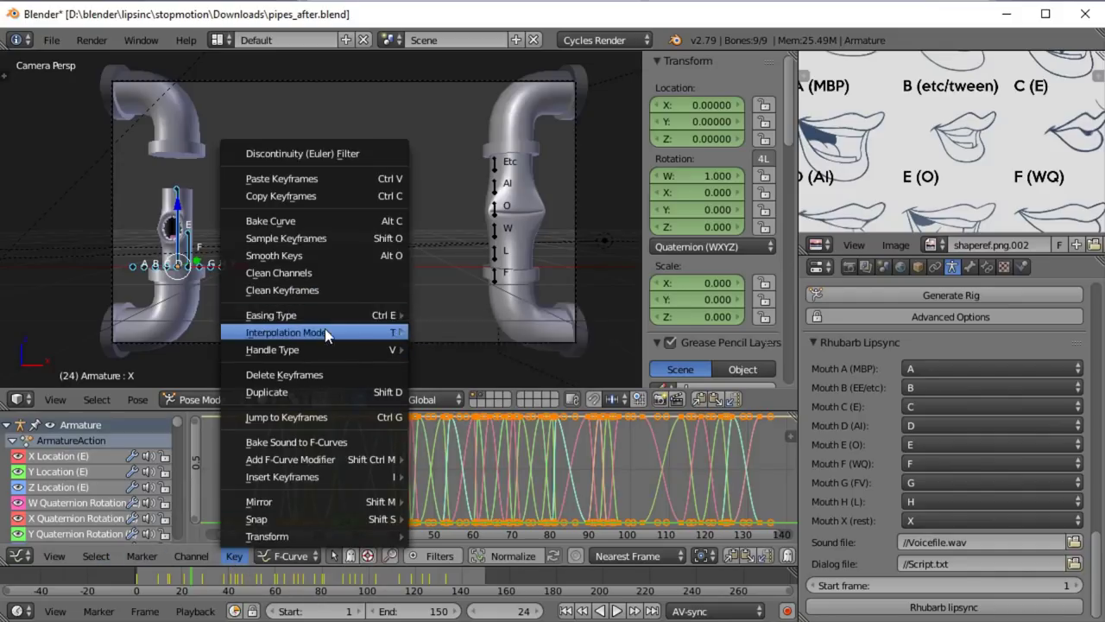